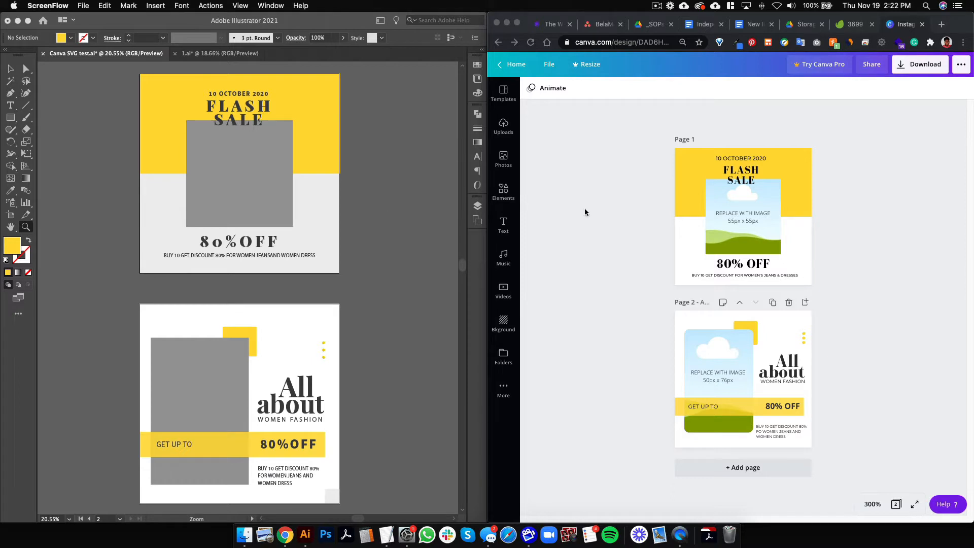
# Create a new blank Instagram Post design in Canva
pyautogui.click(309, 175)
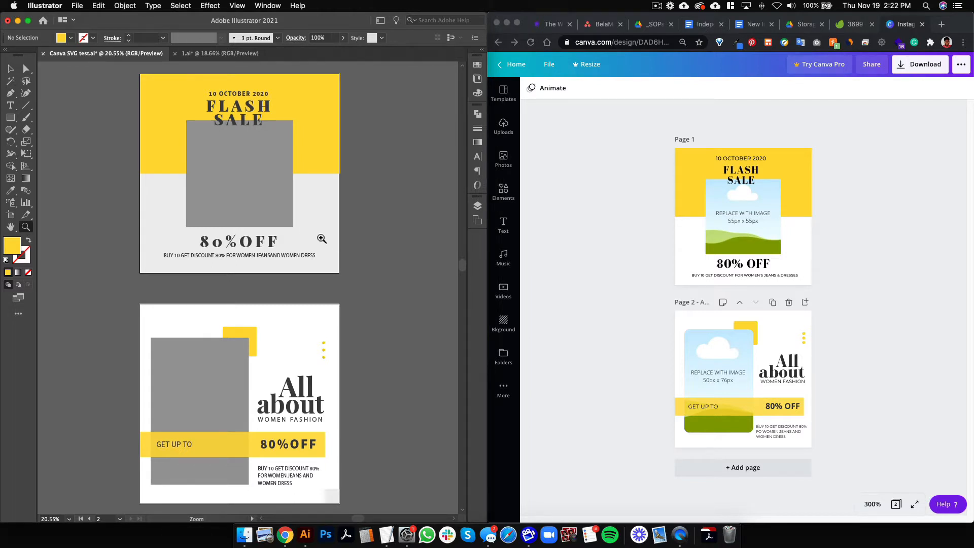
pyautogui.click(556, 119)
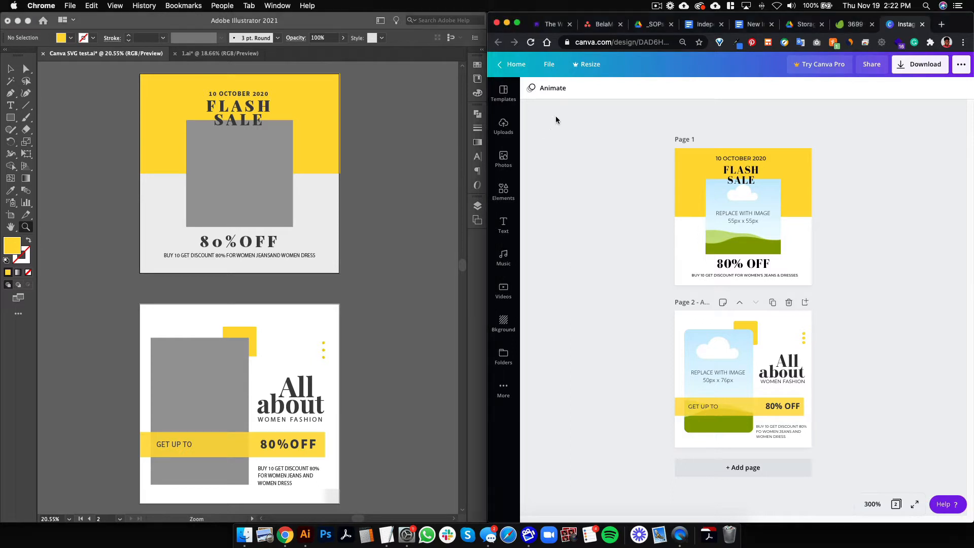
pyautogui.click(549, 67)
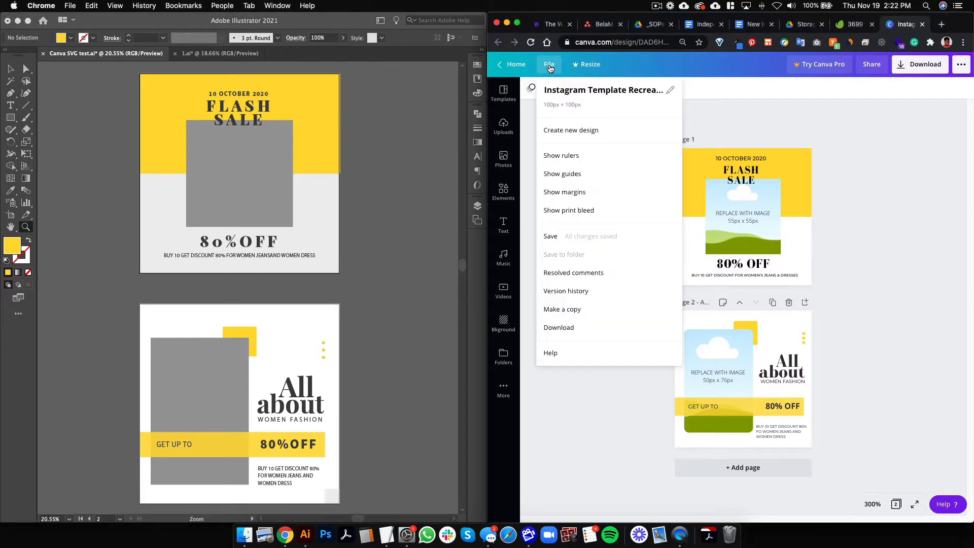
pyautogui.click(589, 131)
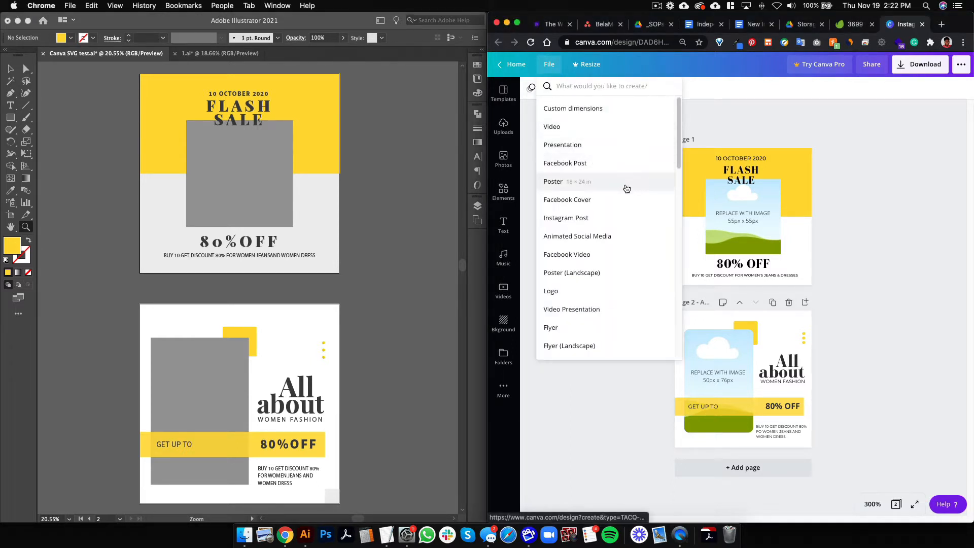
pyautogui.click(609, 219)
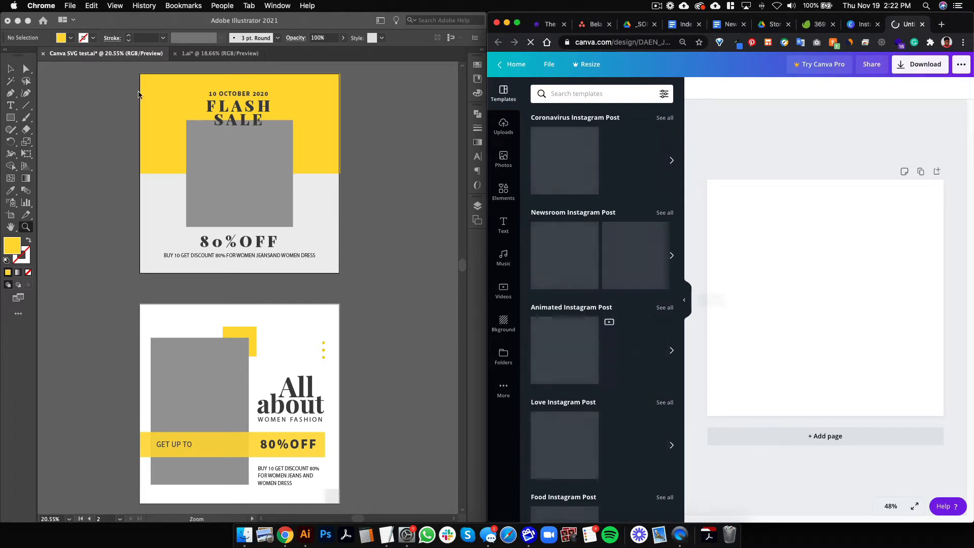
# Switch to Illustrator and examine the Flash Sale artboard's background, image placeholder and text elements up close
pyautogui.click(367, 236)
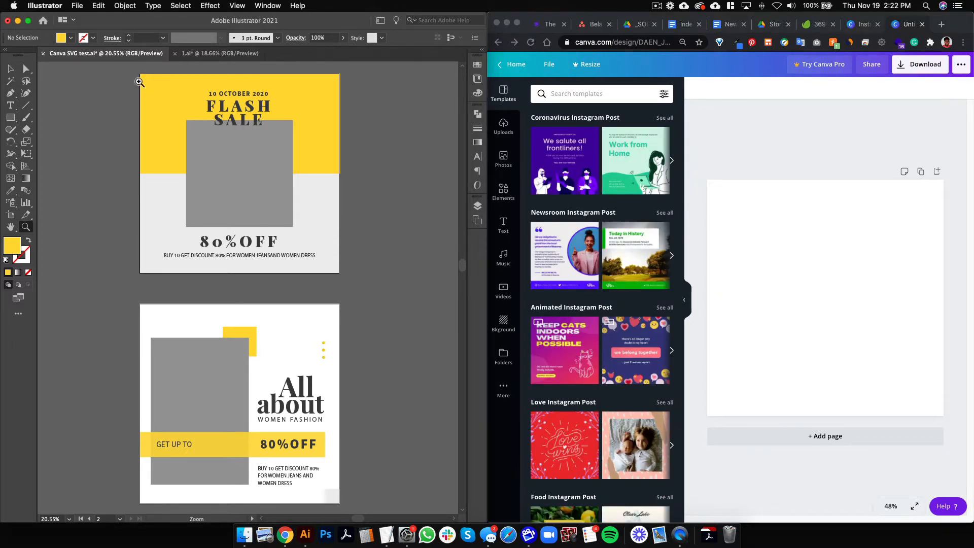
pyautogui.moveTo(139, 80); pyautogui.dragTo(148, 98)
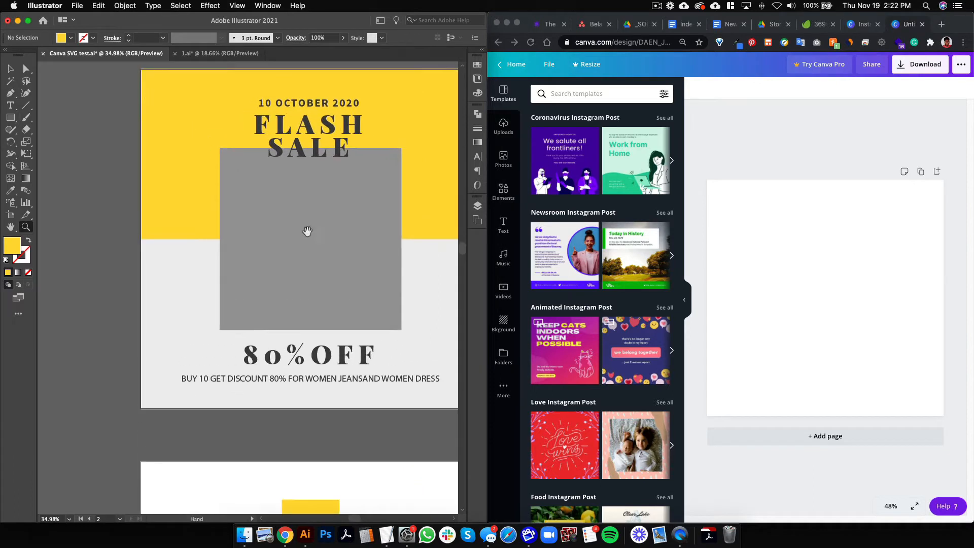
pyautogui.moveTo(307, 232); pyautogui.dragTo(246, 305)
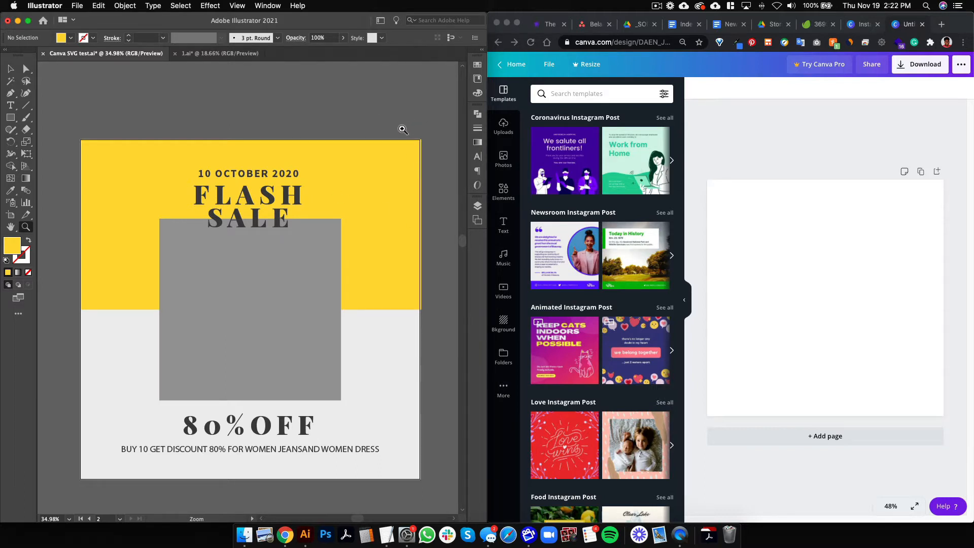
pyautogui.press('v')
pyautogui.click(395, 175)
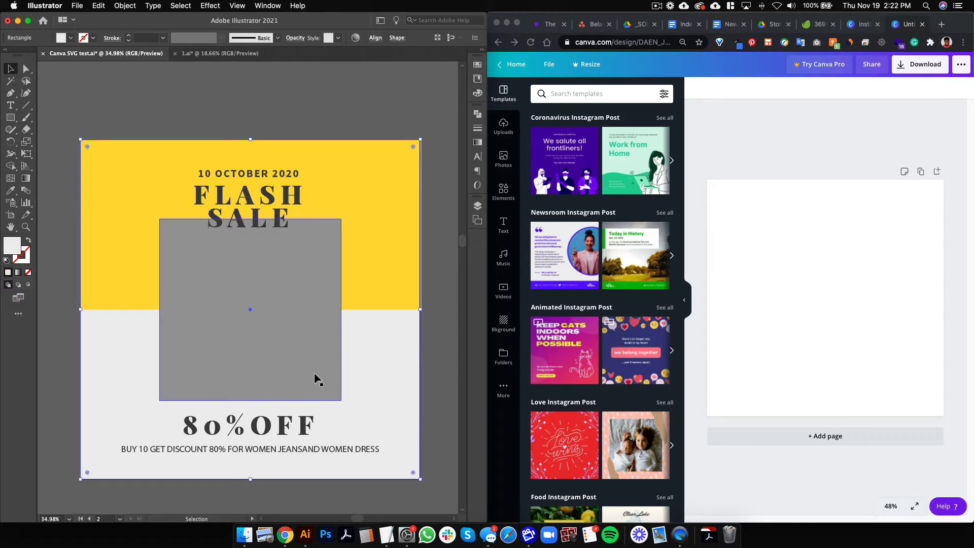
pyautogui.click(322, 386)
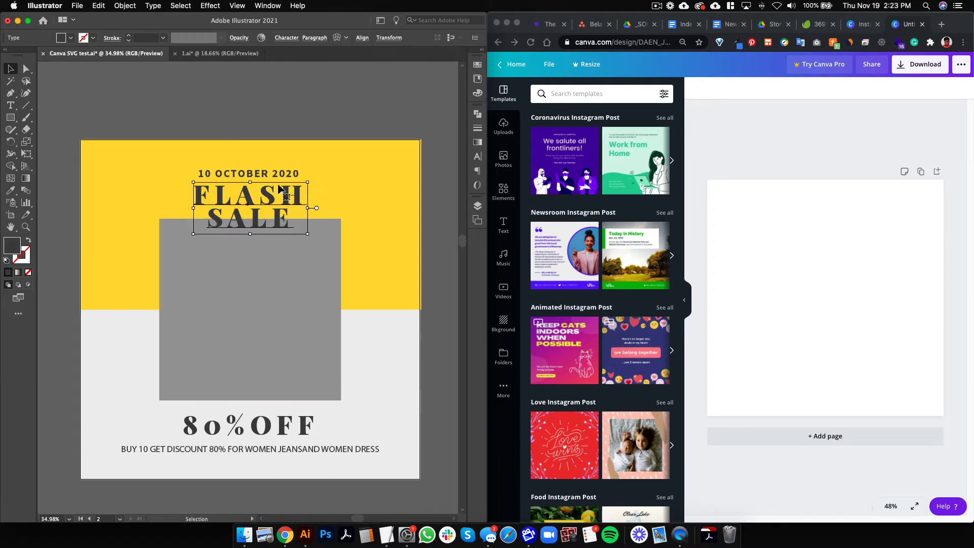
pyautogui.click(294, 175)
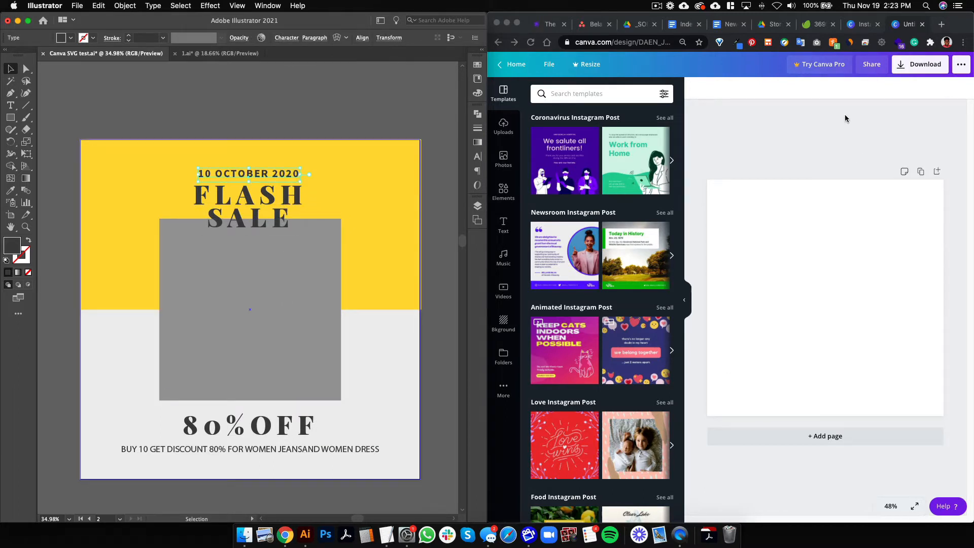
# Switch to Canva, cover the whole page with a square shape and colour it white
pyautogui.click(825, 148)
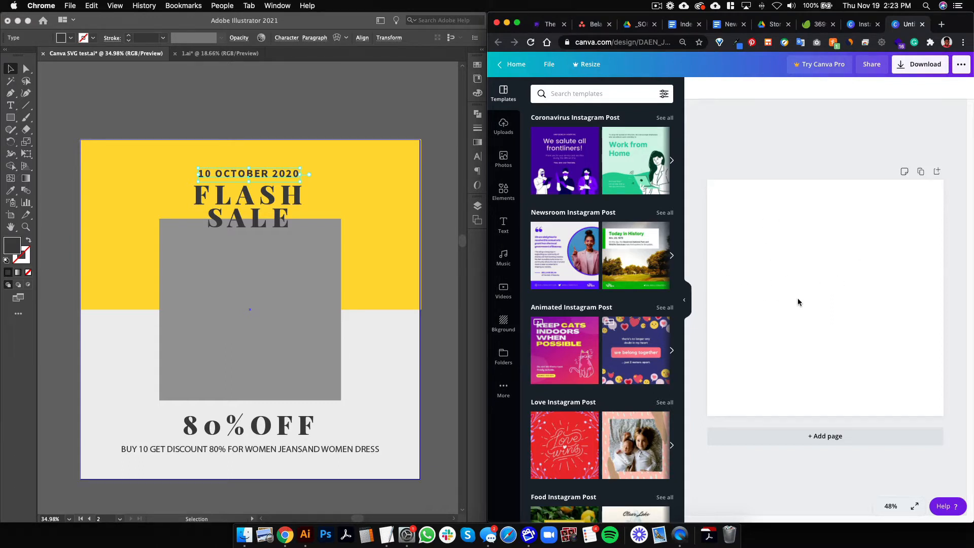
pyautogui.click(503, 191)
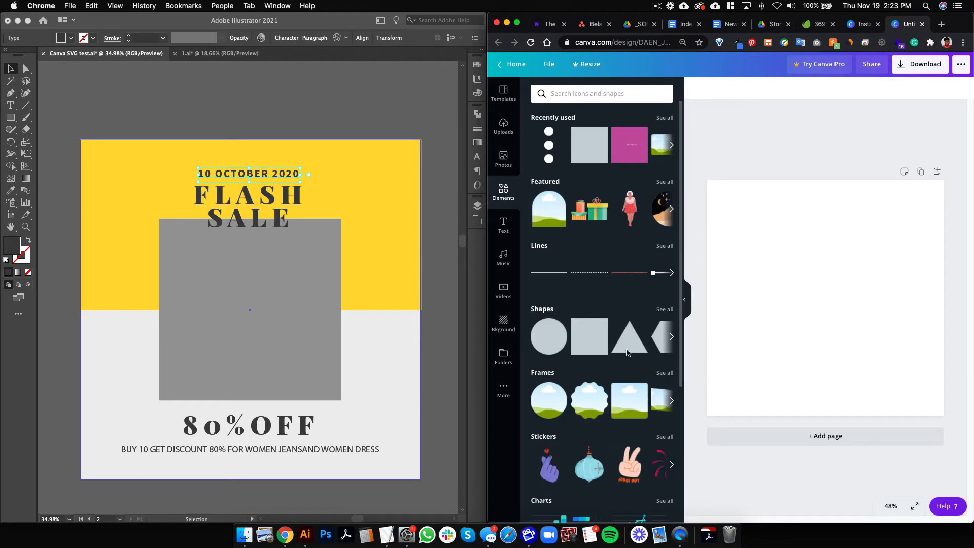
pyautogui.press('super+v')
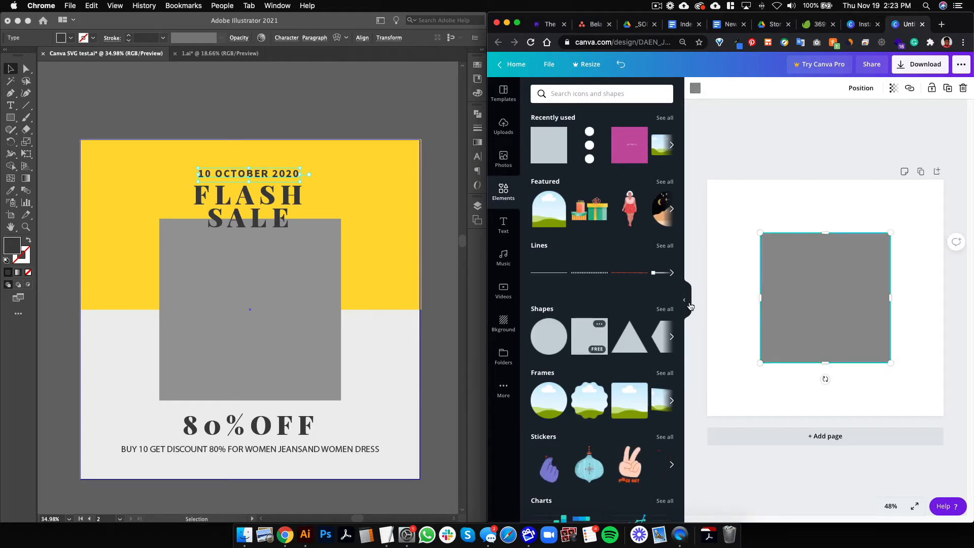
pyautogui.click(685, 299)
pyautogui.moveTo(789, 313); pyautogui.dragTo(713, 235)
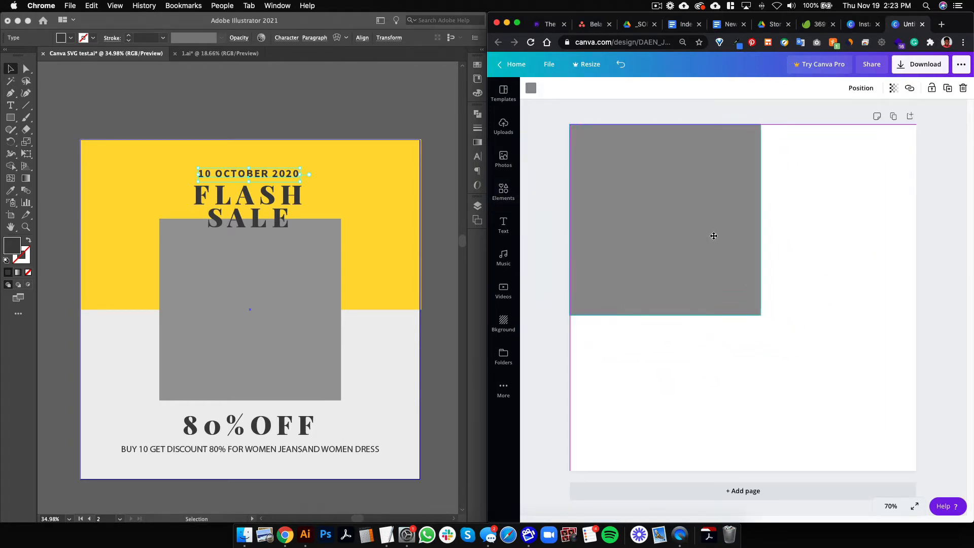
pyautogui.moveTo(759, 315); pyautogui.dragTo(909, 477)
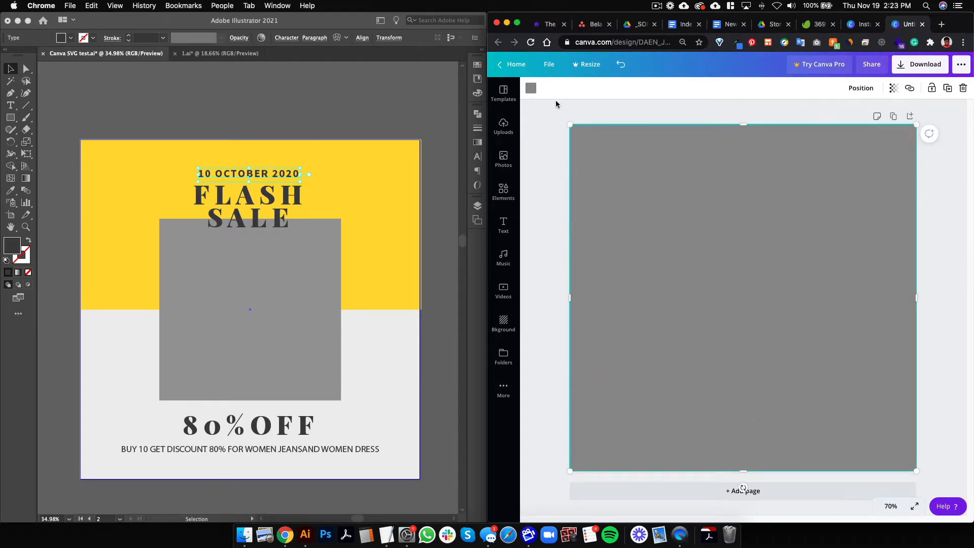
pyautogui.click(530, 88)
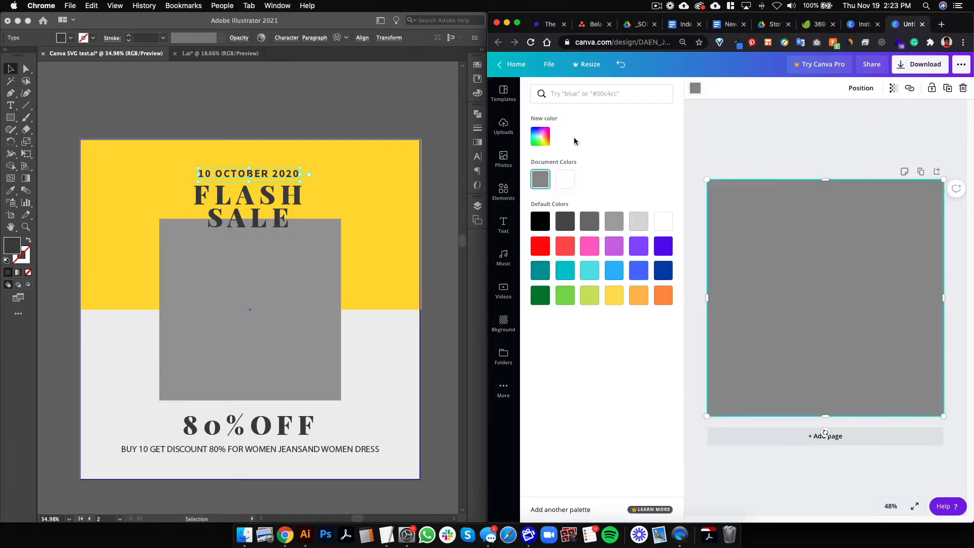
pyautogui.click(566, 180)
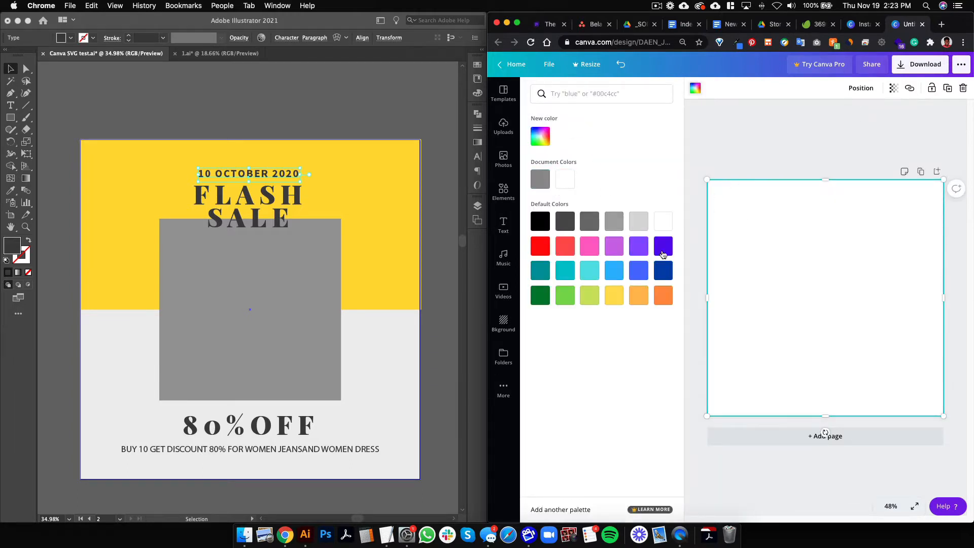
# Add a second square shape and stretch it into a rectangle filling the upper half of the page
pyautogui.click(503, 192)
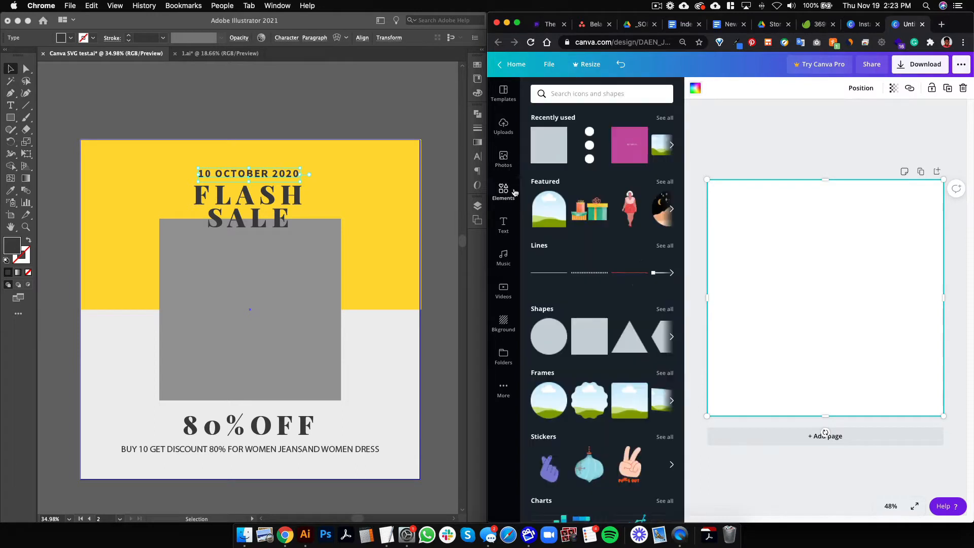
pyautogui.click(597, 344)
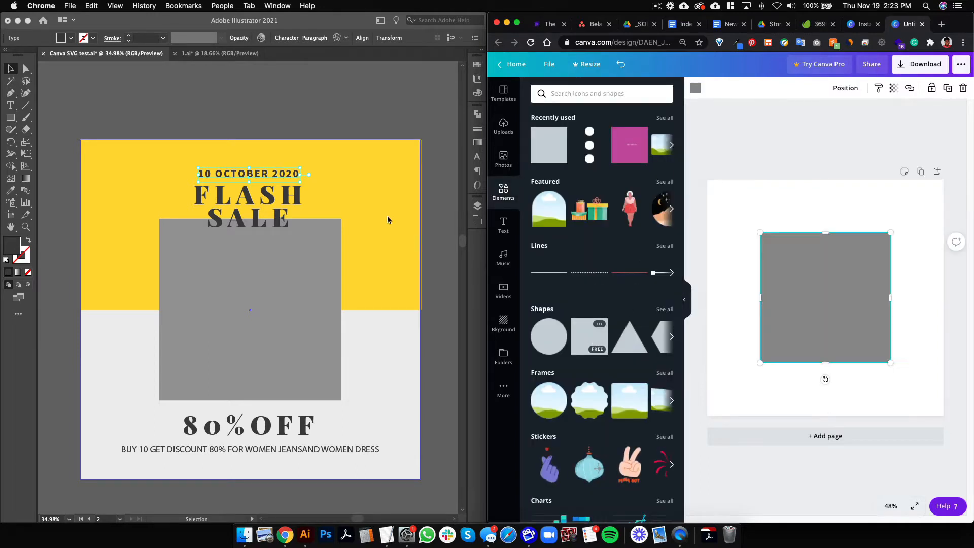
pyautogui.moveTo(852, 344); pyautogui.dragTo(783, 268)
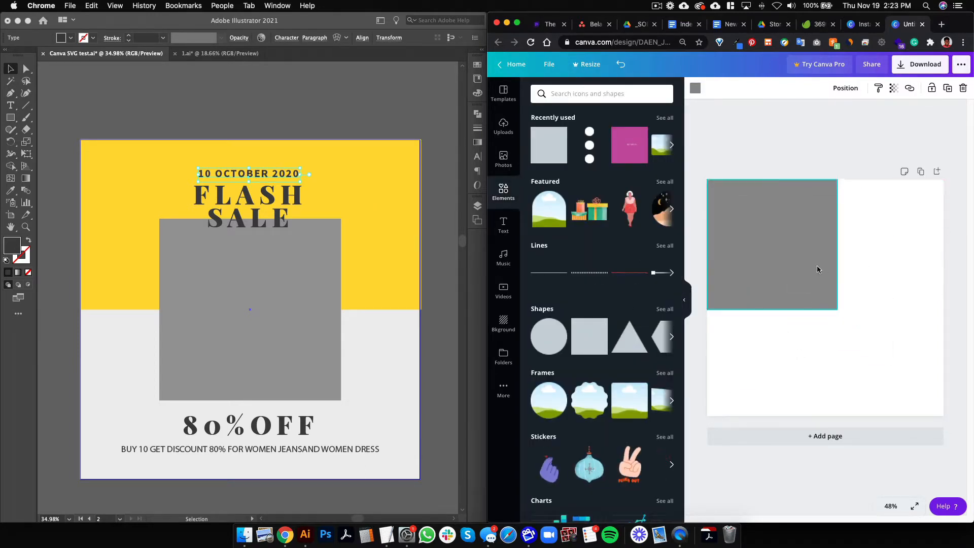
pyautogui.moveTo(838, 247); pyautogui.dragTo(943, 247)
pyautogui.moveTo(825, 310); pyautogui.dragTo(826, 298)
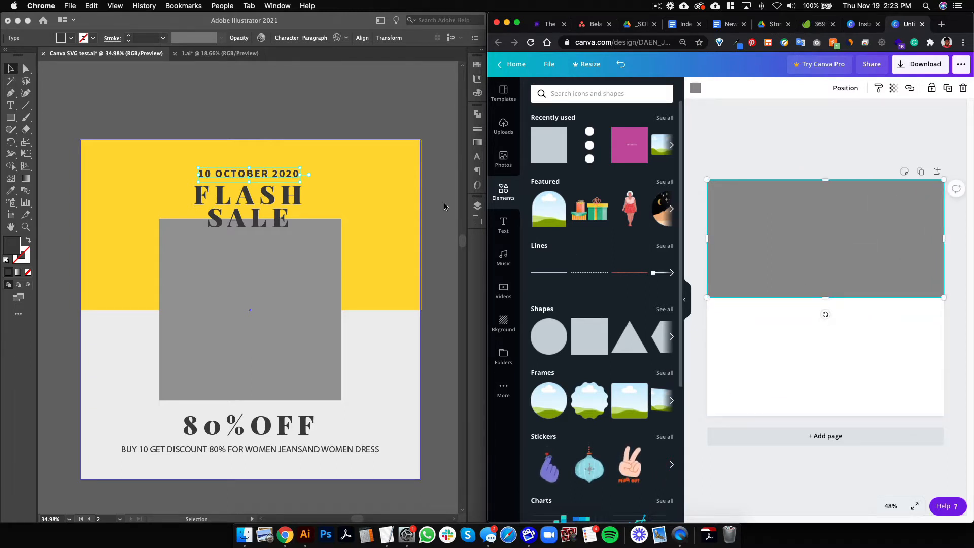
# Switch to Illustrator and copy the hex colour code of the yellow background rectangle
pyautogui.click(397, 175)
pyautogui.click(118, 200)
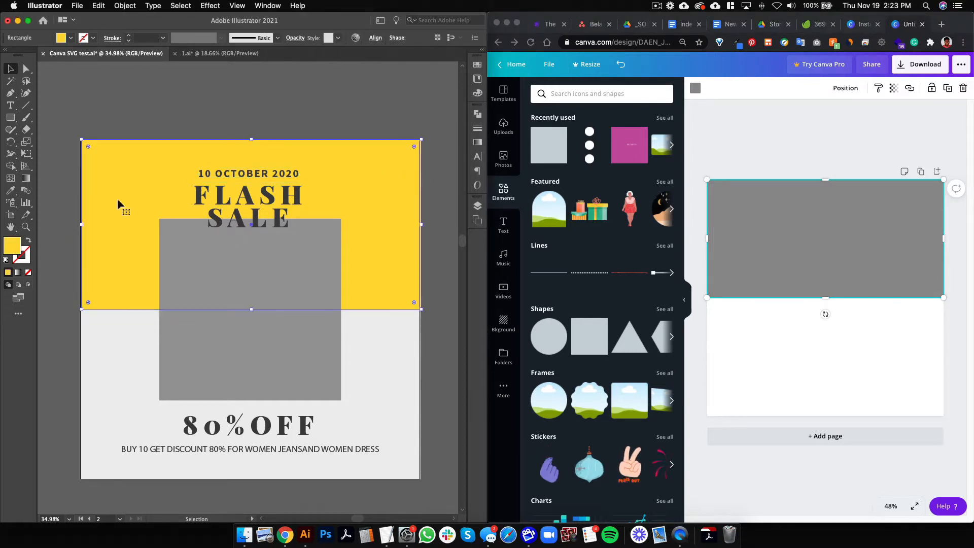
pyautogui.doubleClick(11, 249)
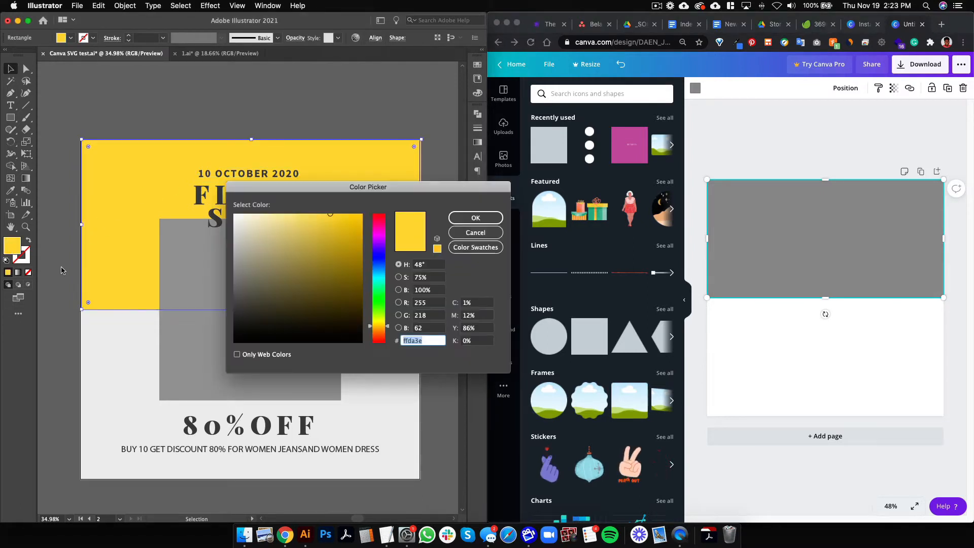
pyautogui.click(430, 343)
pyautogui.doubleClick(430, 342)
pyautogui.click(484, 234)
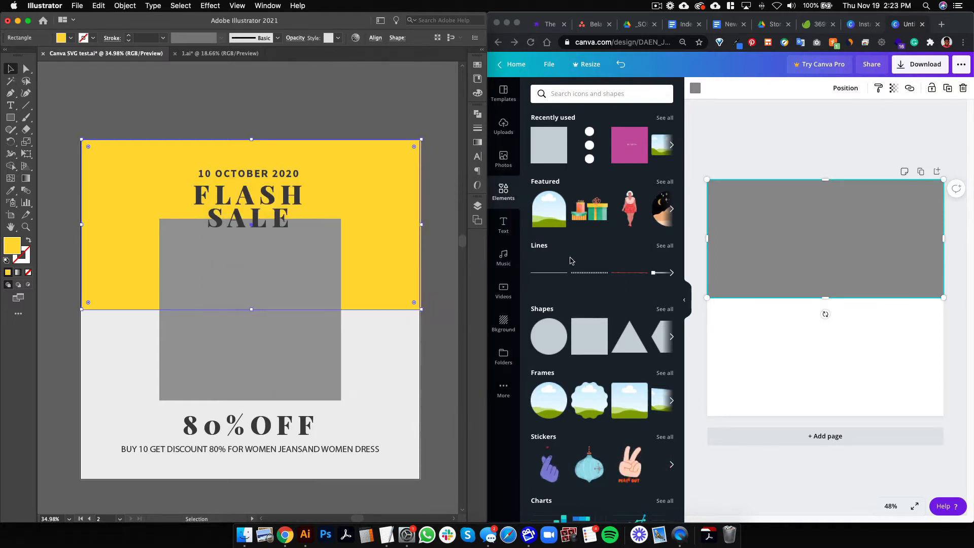
# Switch to Canva and set the upper rectangle's colour to #FFDA3E
pyautogui.click(810, 266)
pyautogui.click(695, 88)
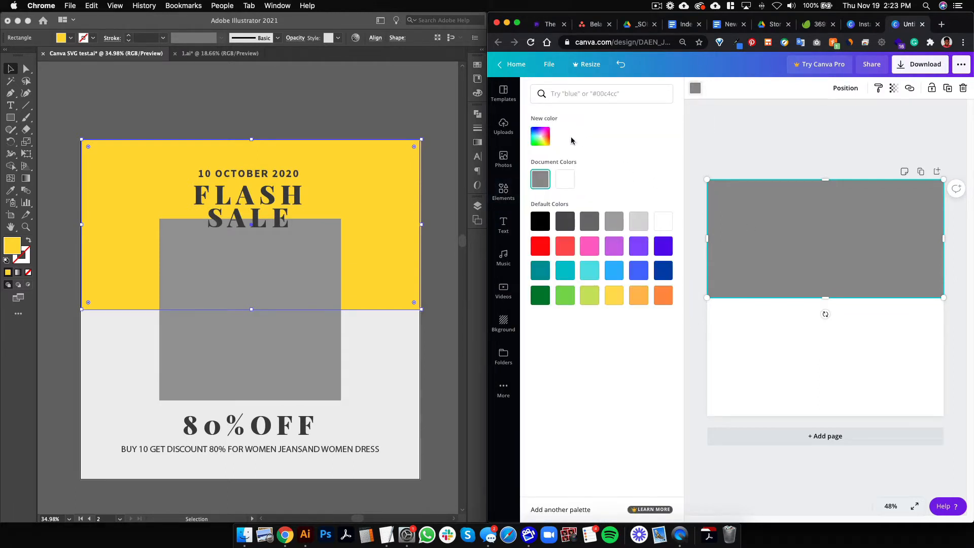
pyautogui.click(540, 137)
pyautogui.write('#FFDA3E')
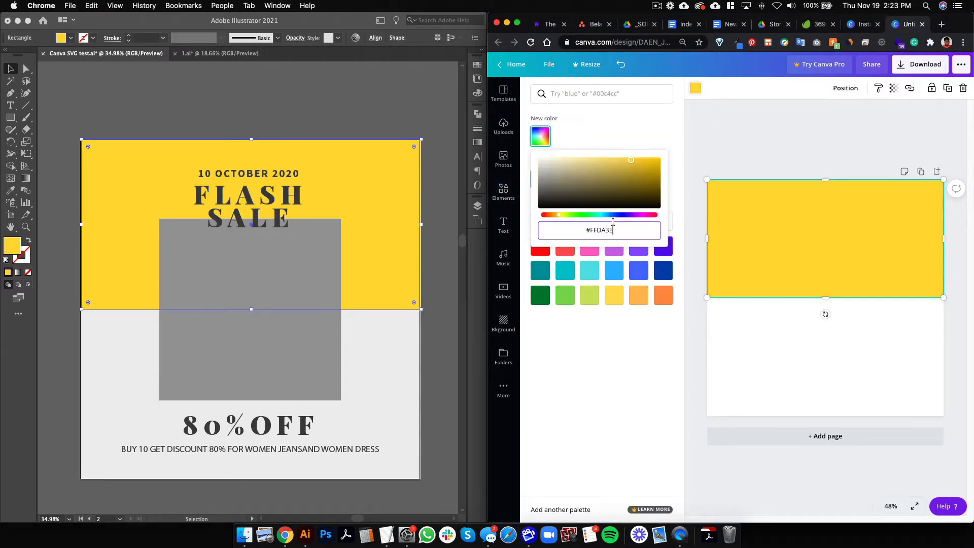
pyautogui.press('Return')
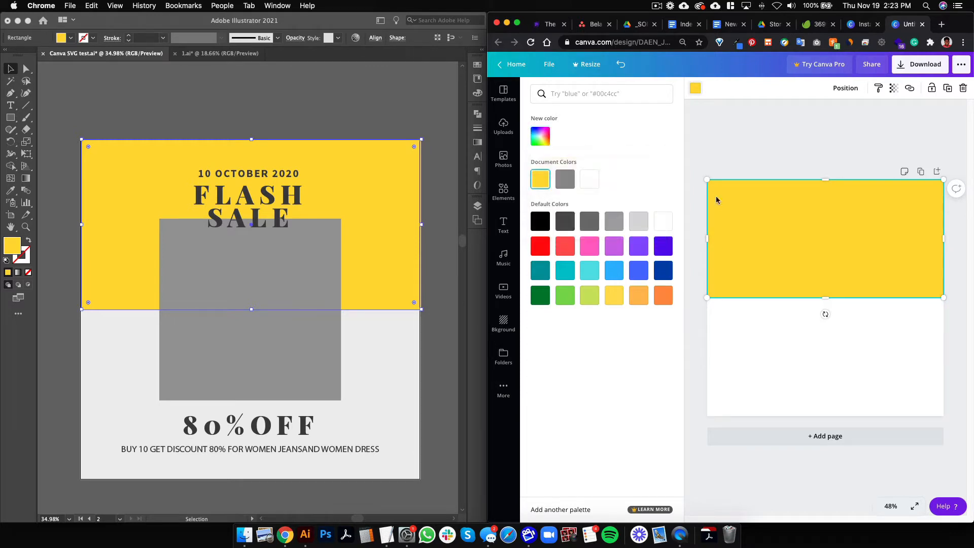
pyautogui.click(711, 153)
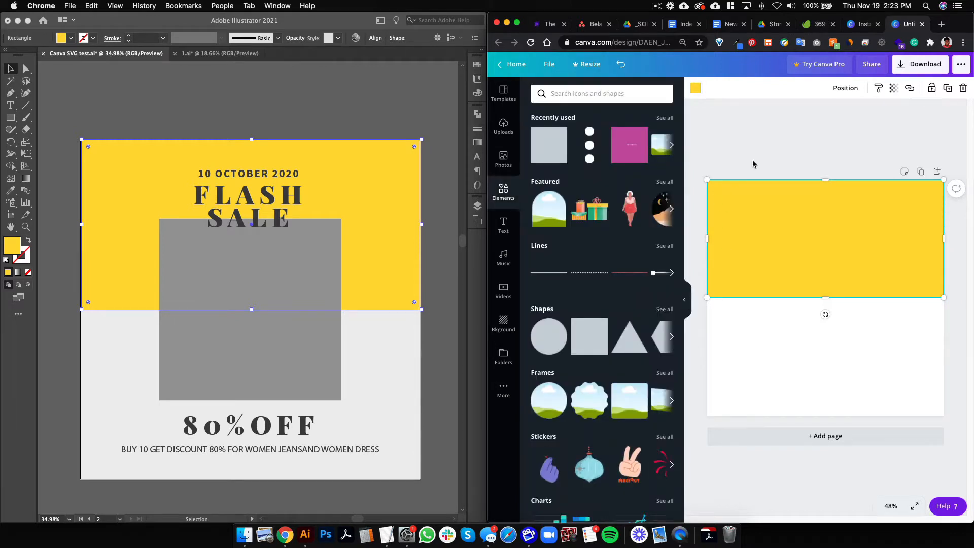
pyautogui.click(793, 302)
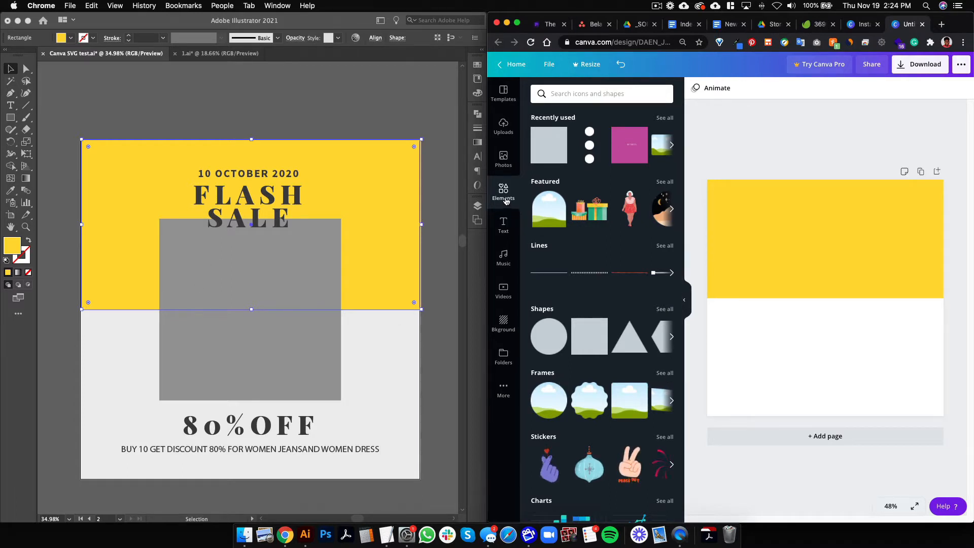
# Browse the full Frames collection and add a plain square image frame to the page
pyautogui.click(665, 372)
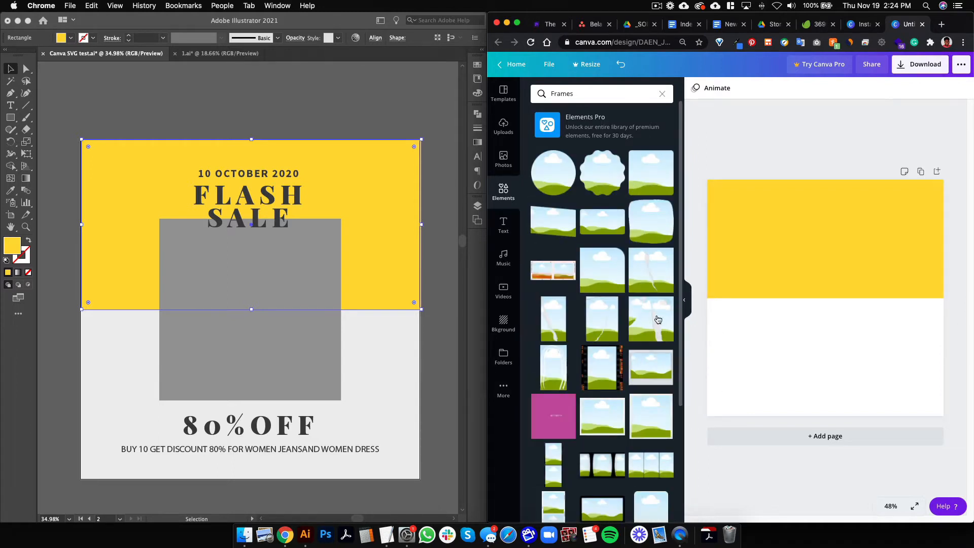
pyautogui.scroll(-4, 646, 405)
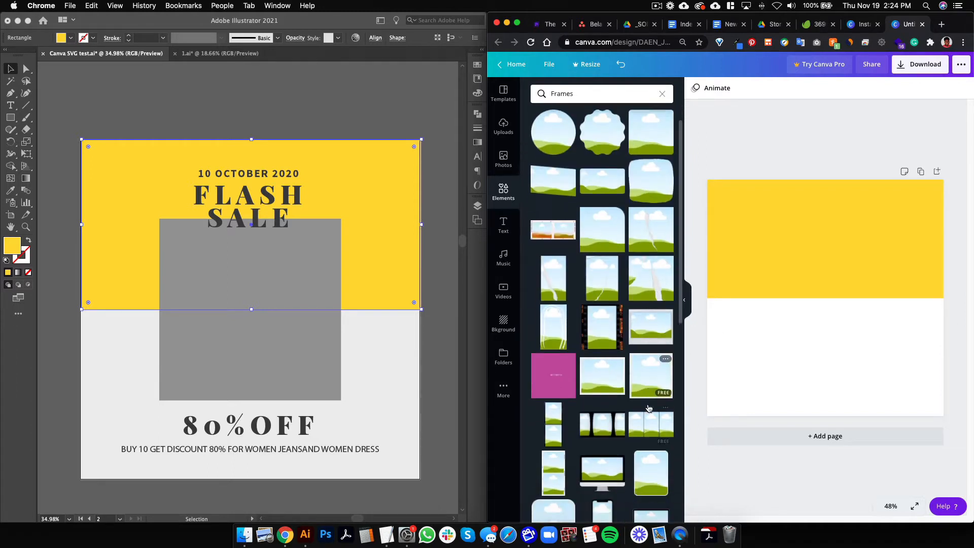
pyautogui.scroll(-3, 638, 412)
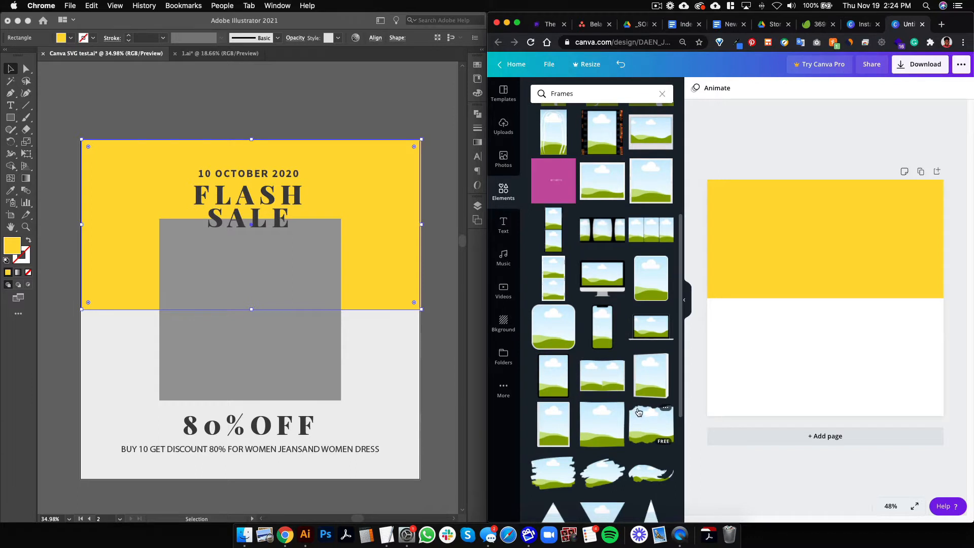
pyautogui.scroll(-2, 639, 414)
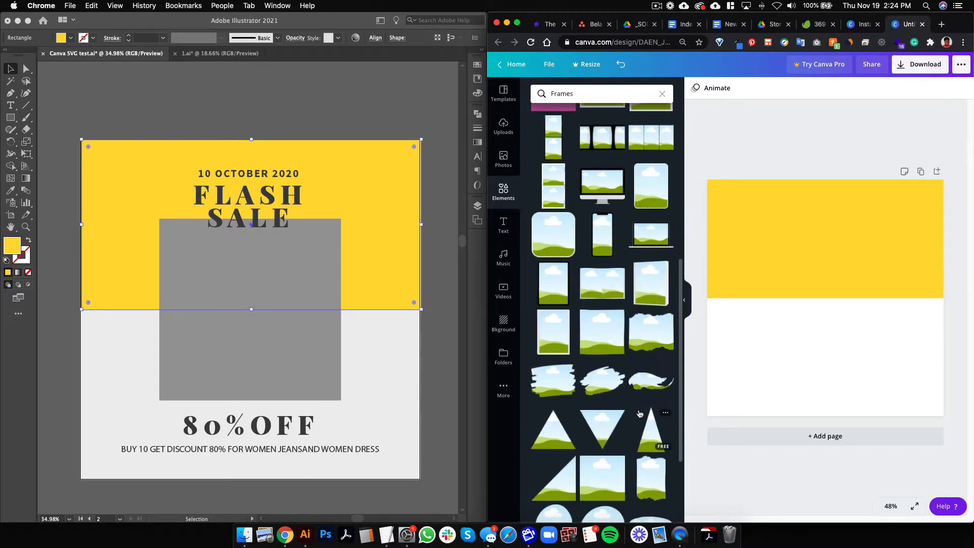
pyautogui.click(601, 479)
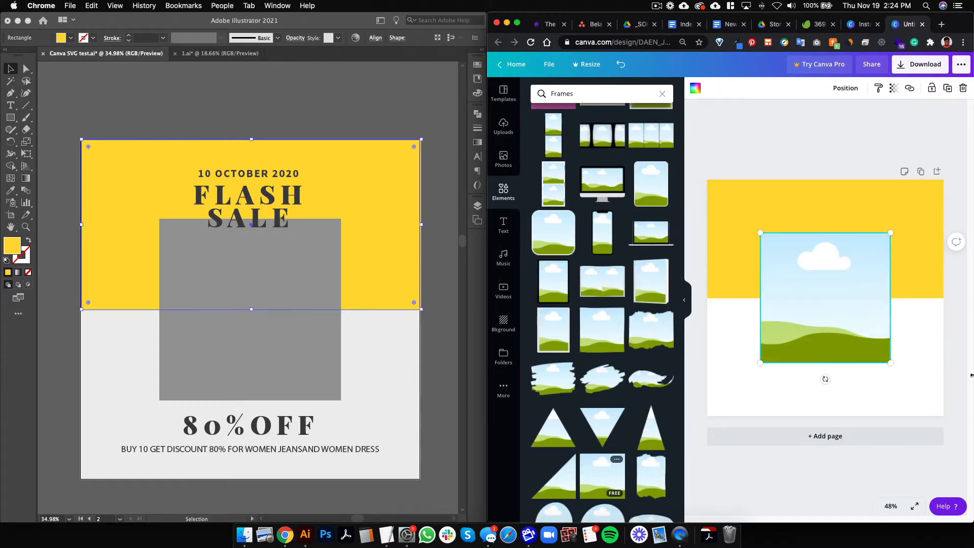
# Resize the square image frame to about 590 px, keeping it across the yellow and white halves of the page
pyautogui.click(832, 130)
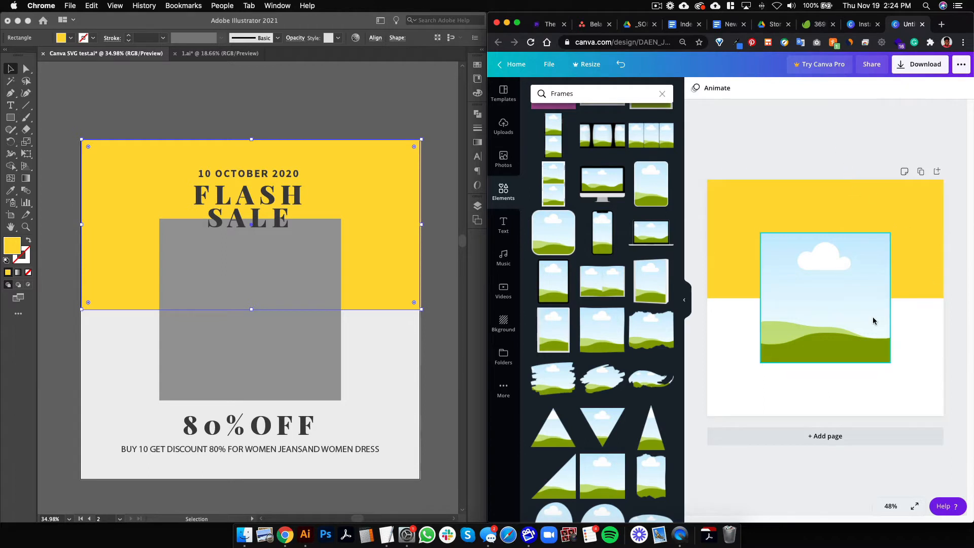
pyautogui.click(885, 357)
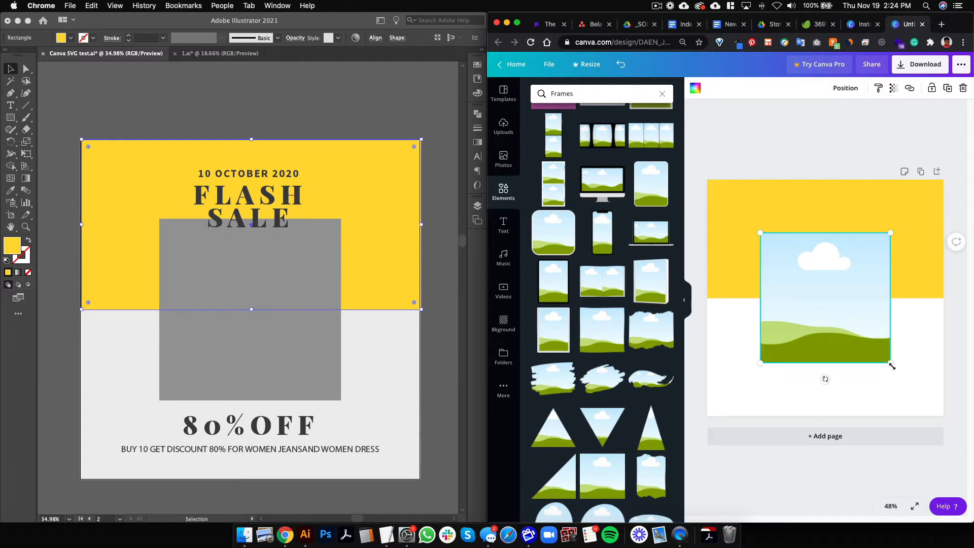
pyautogui.moveTo(890, 362); pyautogui.dragTo(890, 362)
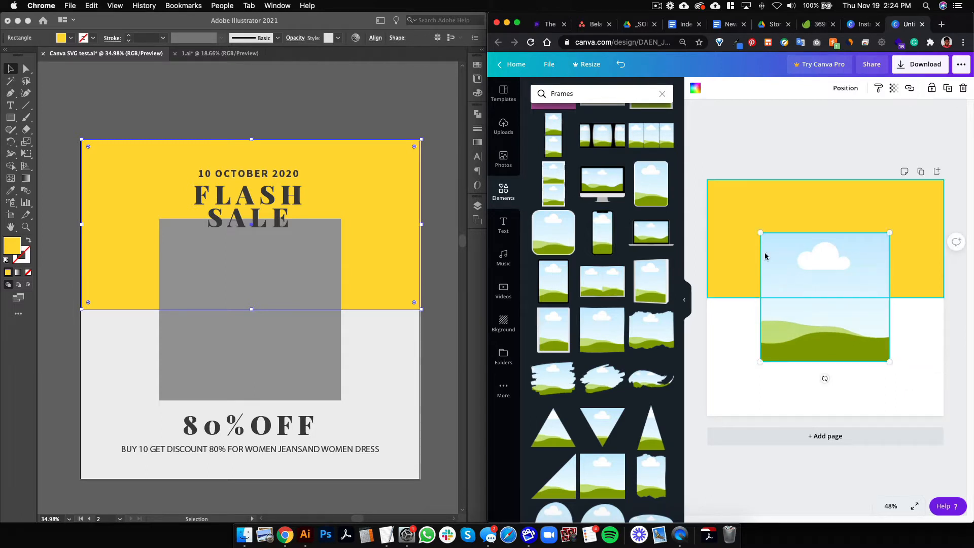
pyautogui.click(689, 303)
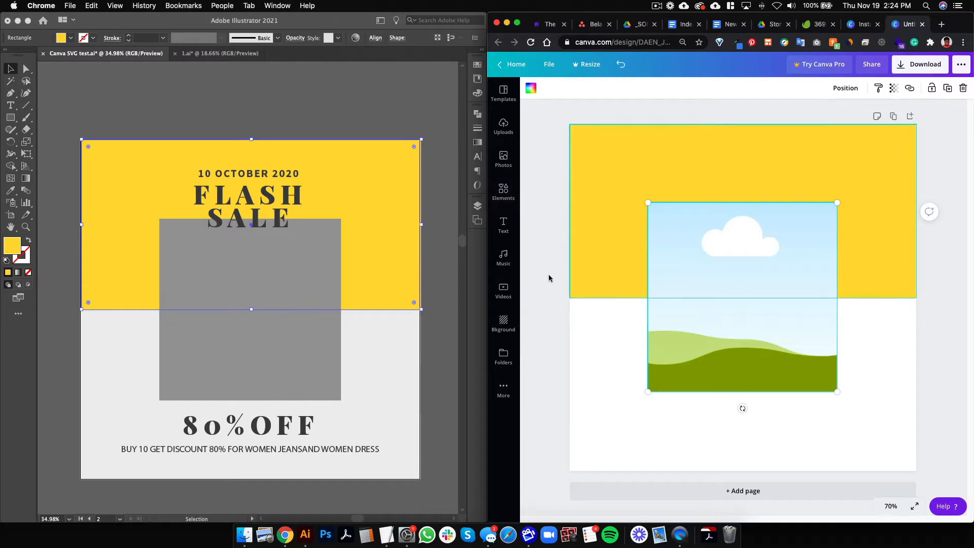
# Add body text reading "REPLACE WITH IMAGE" and "590px x 590px" on two lines, and place it in the middle of the image frame
pyautogui.click(505, 229)
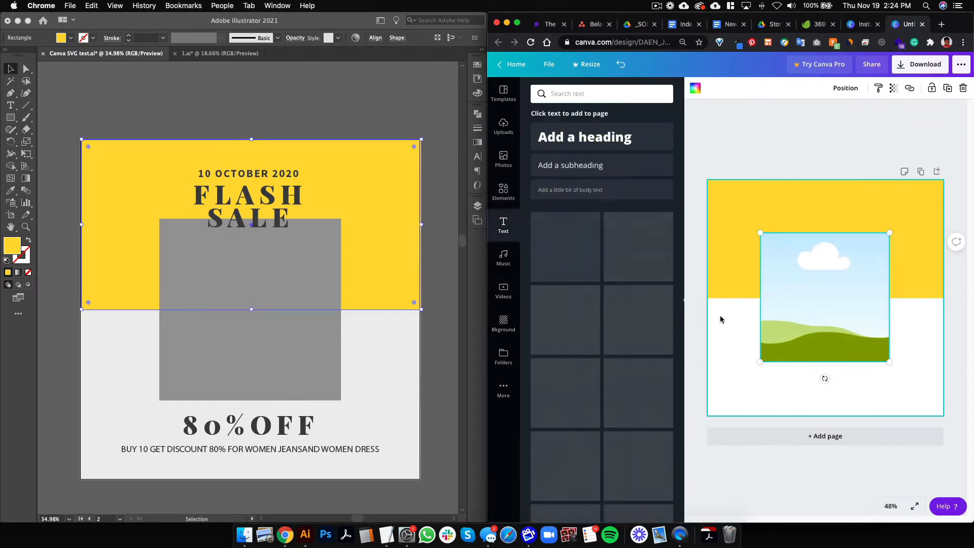
pyautogui.click(571, 190)
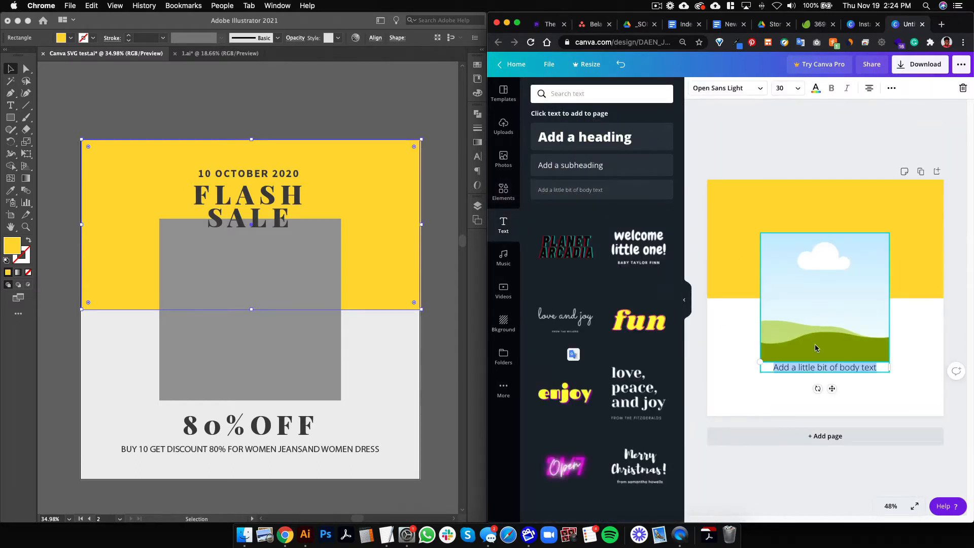
pyautogui.write('r')
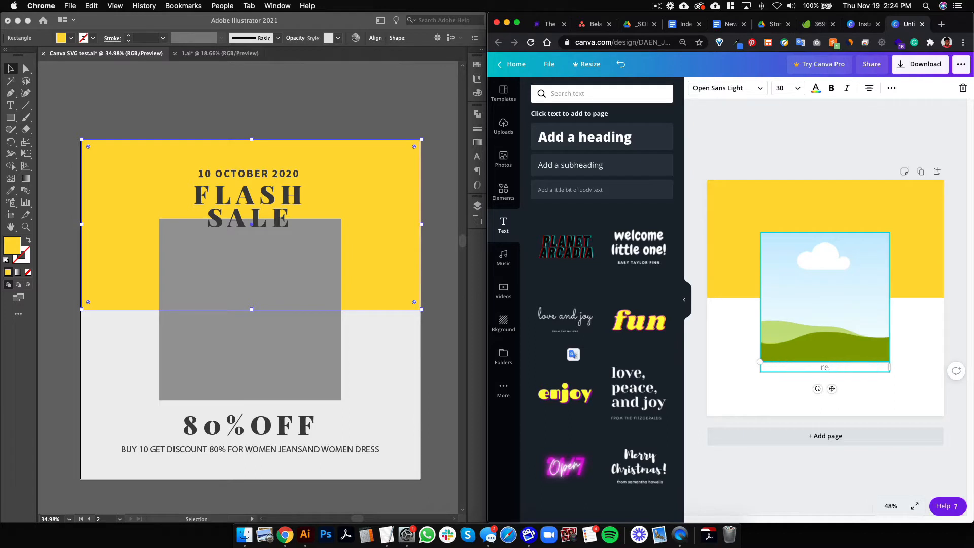
pyautogui.write('EPLACE WITH IMAGE')
pyautogui.press('Return')
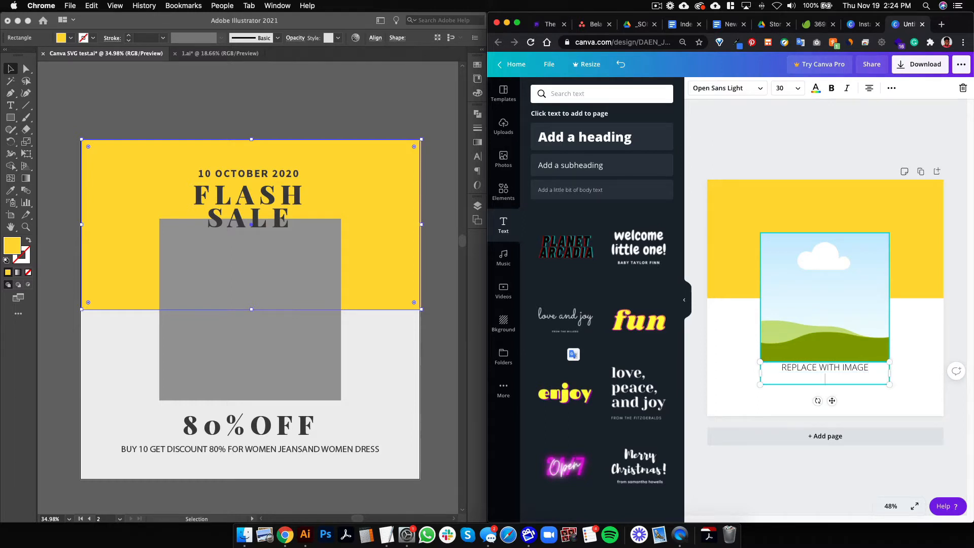
pyautogui.write('590px x 590px')
pyautogui.moveTo(889, 373); pyautogui.dragTo(860, 304)
pyautogui.click(832, 143)
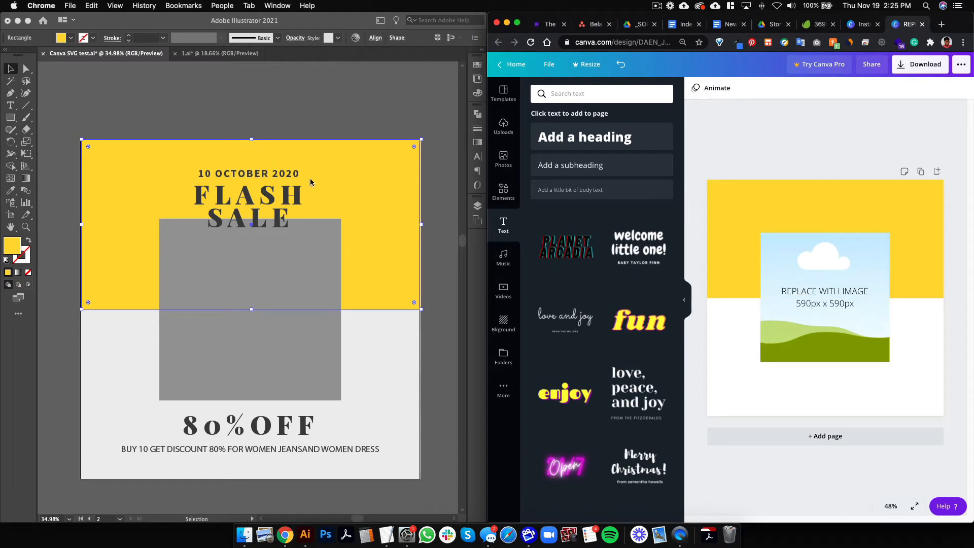
# Select the date line in Illustrator for reference, and add body text reading "10 OCTOBER 2020" near the upper edge of the Canva page
pyautogui.click(279, 176)
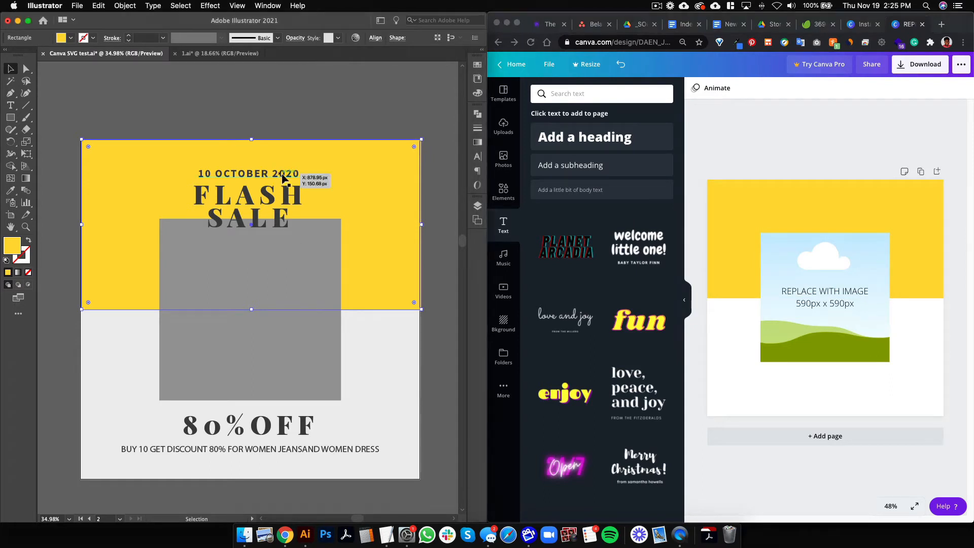
pyautogui.click(298, 175)
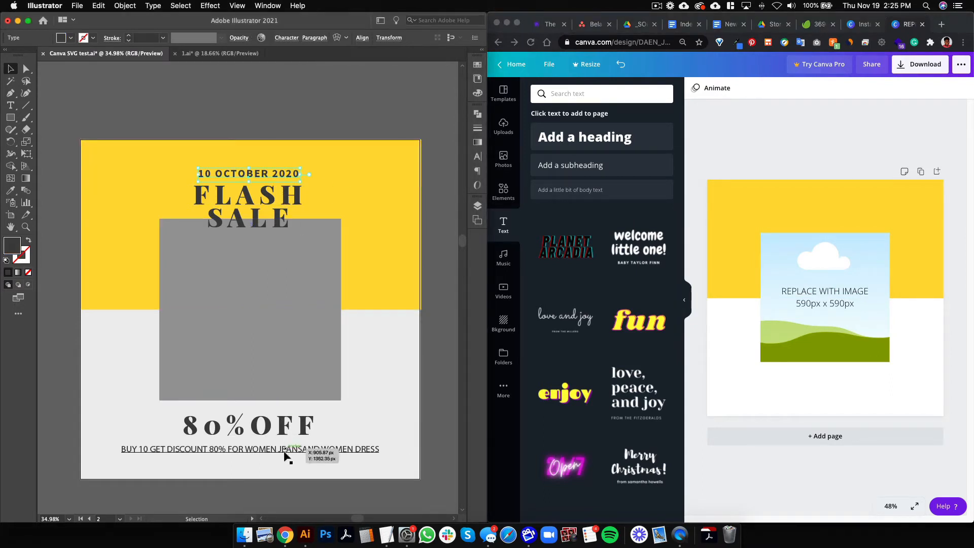
pyautogui.click(759, 136)
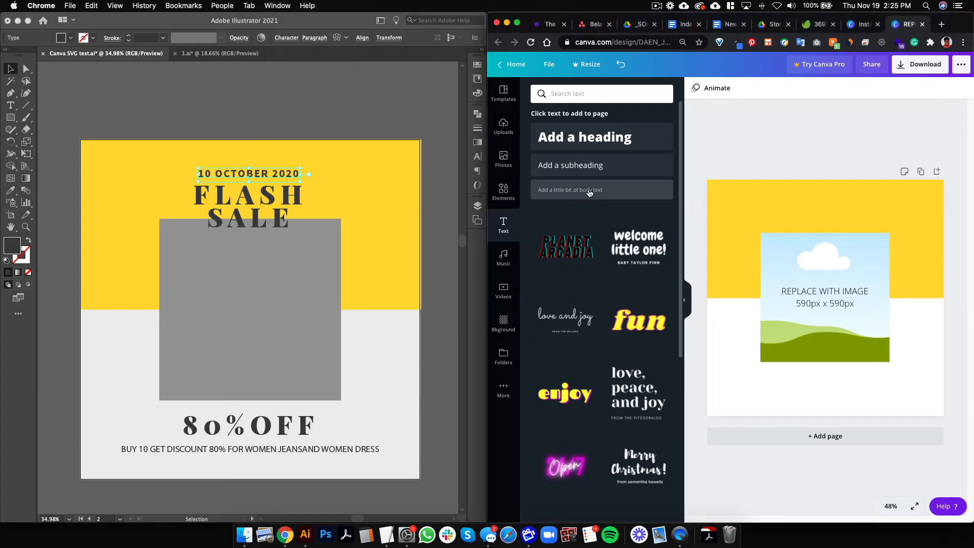
pyautogui.click(591, 191)
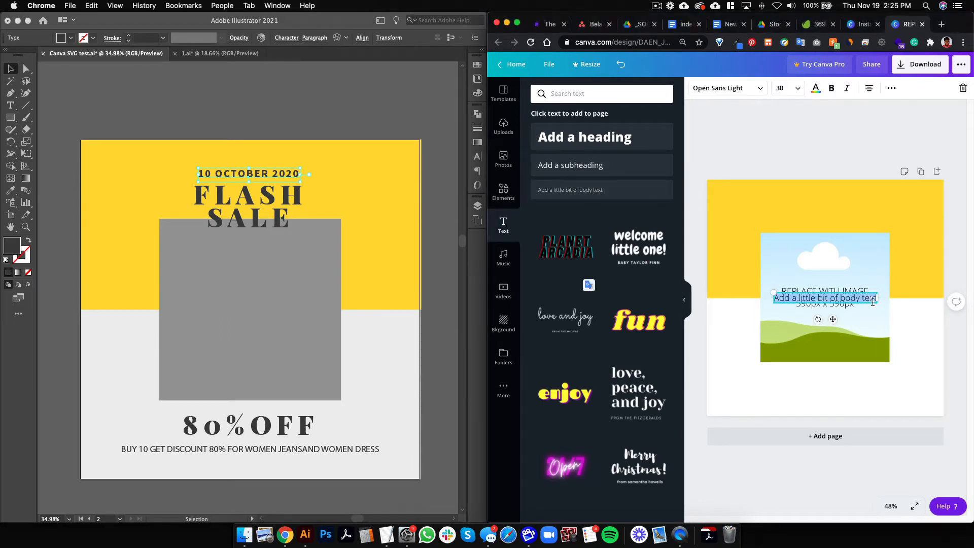
pyautogui.moveTo(873, 303); pyautogui.dragTo(866, 199)
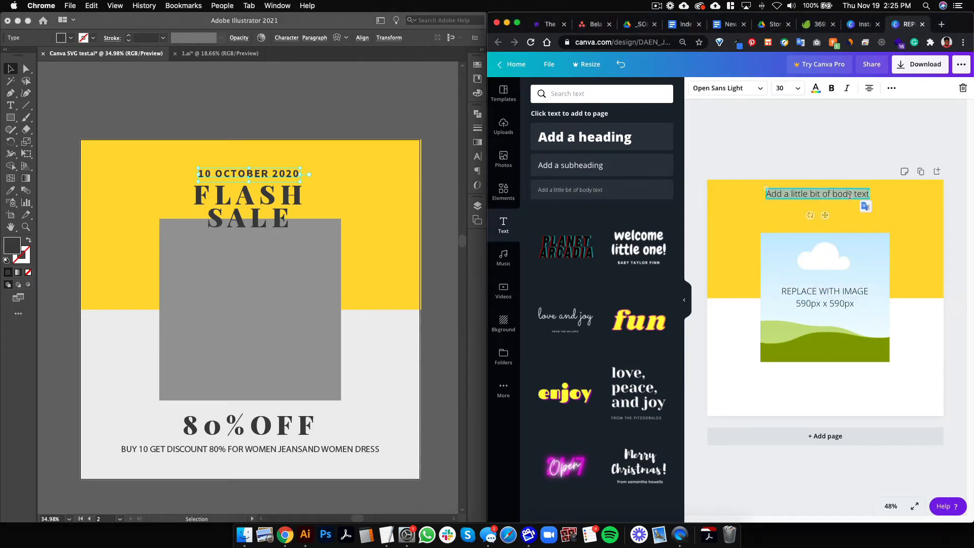
pyautogui.doubleClick(831, 193)
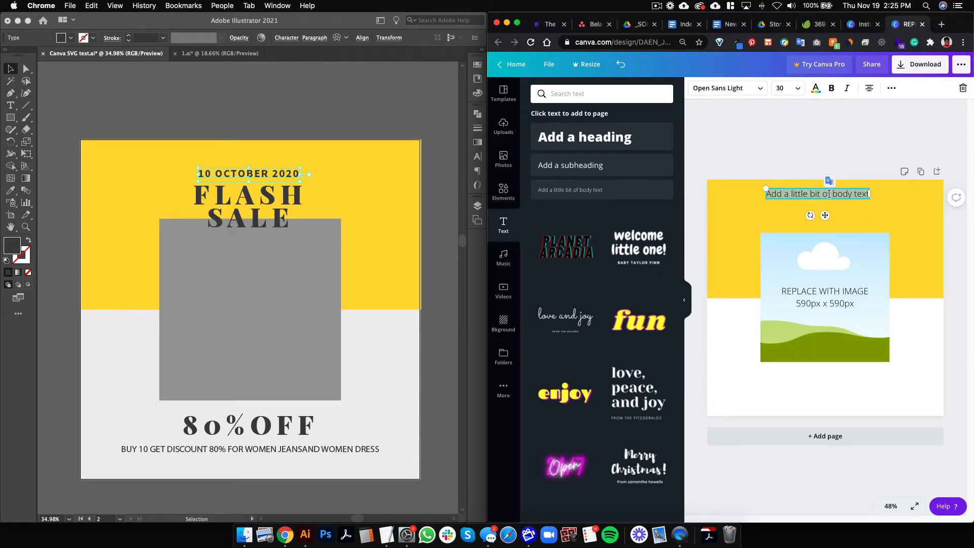
pyautogui.write('10 OCTOBER')
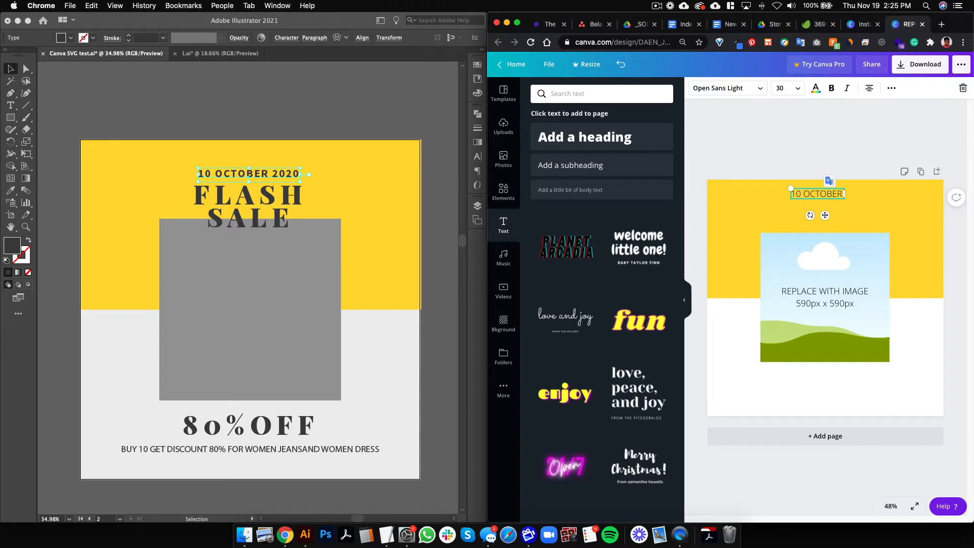
pyautogui.write(' 2020')
# Duplicate the date text just below itself and change the copy to "FLASH SALE" on two lines
pyautogui.moveTo(821, 193); pyautogui.dragTo(812, 211)
pyautogui.tripleClick(810, 208)
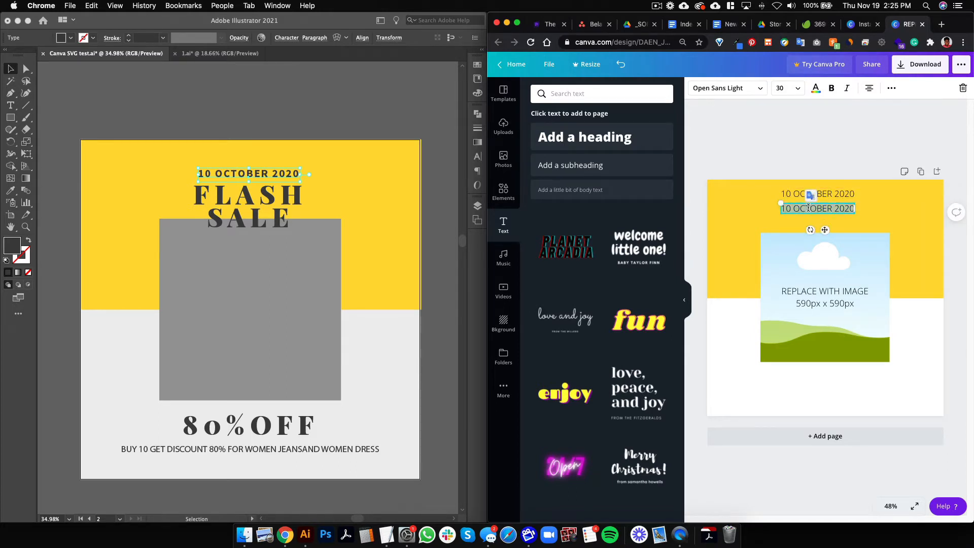
pyautogui.write('fla')
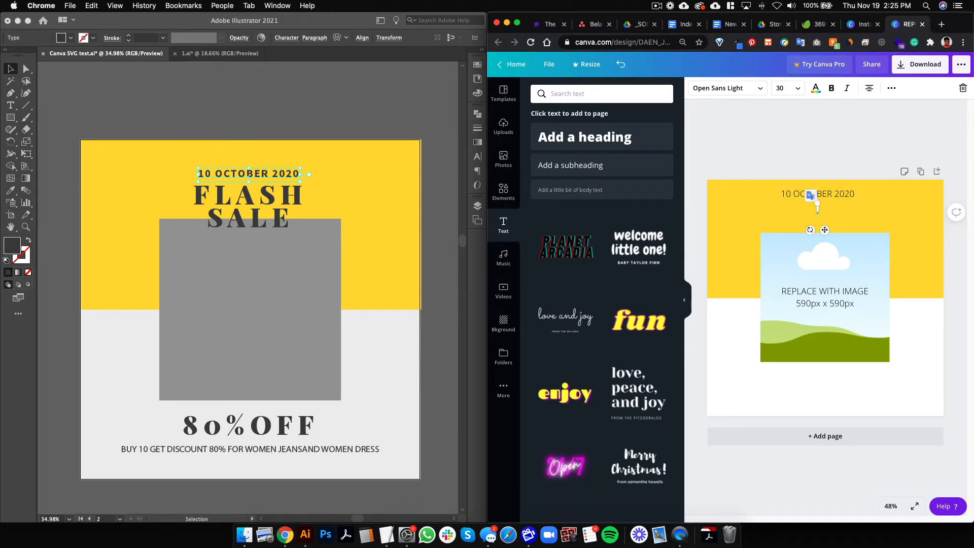
pyautogui.write('sh')
pyautogui.press('Return')
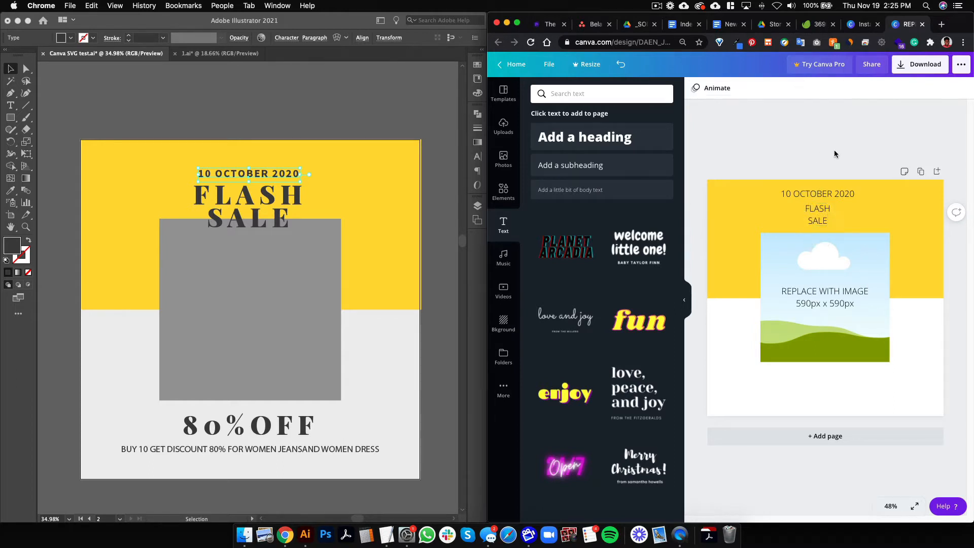
# Duplicate the date text into the white area below the image frame and change the copy to "80% OFF"
pyautogui.click(846, 196)
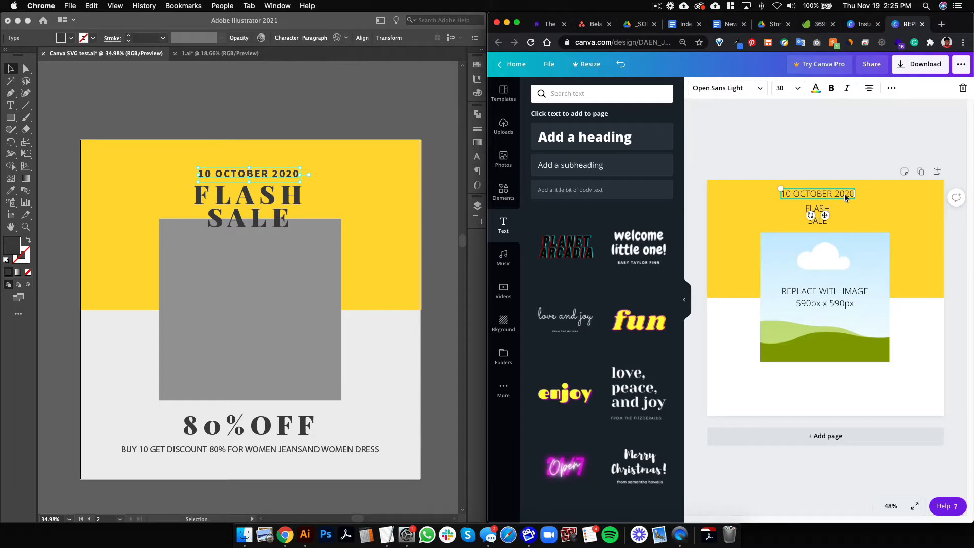
pyautogui.moveTo(844, 195); pyautogui.dragTo(851, 381)
pyautogui.doubleClick(843, 380)
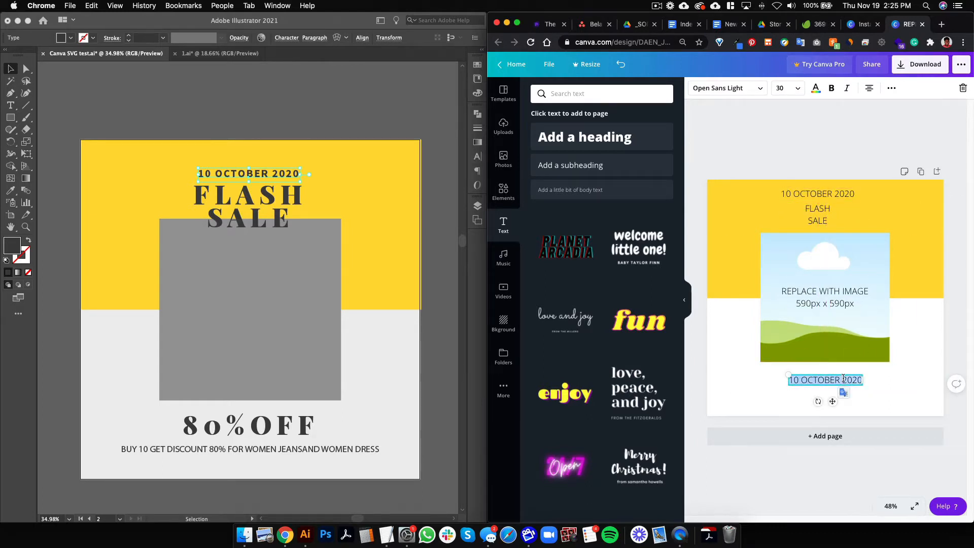
pyautogui.write('80')
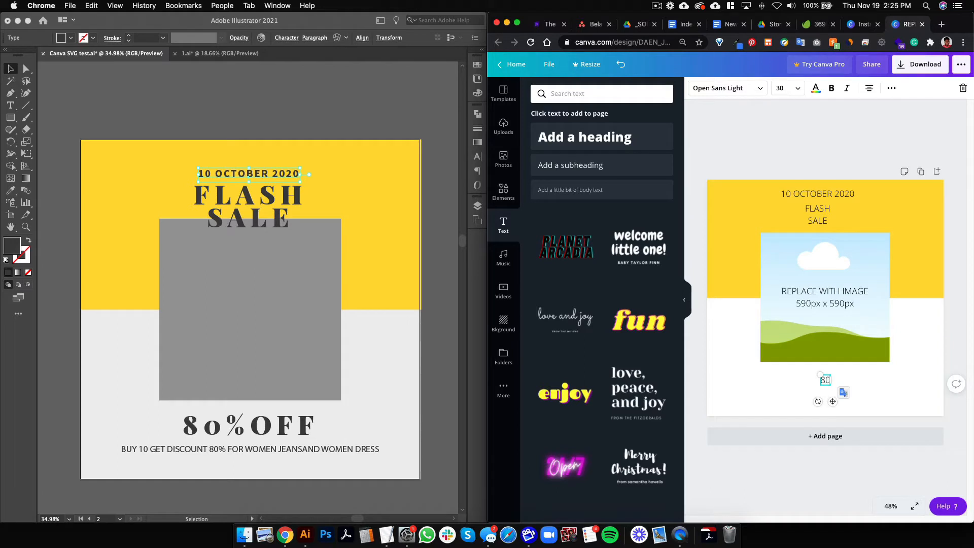
pyautogui.write('% OFF')
pyautogui.click(767, 380)
# Duplicate the "80% OFF" text below itself and change the copy to "BUY 10 GET DISCOUNT 80% FOR WOMEN JEANS AND WOMEN DRESS"
pyautogui.click(823, 380)
pyautogui.moveTo(824, 380); pyautogui.dragTo(827, 399)
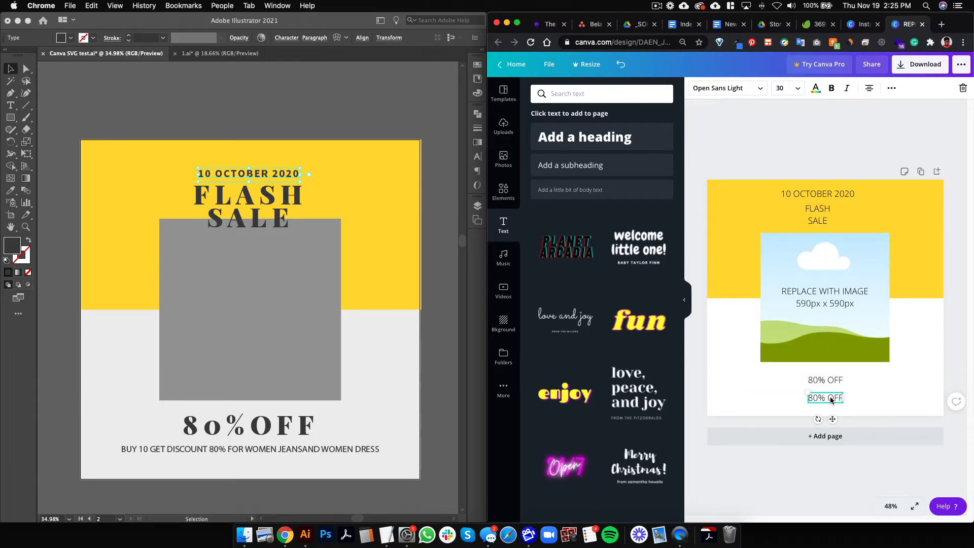
pyautogui.doubleClick(830, 398)
pyautogui.write('BU')
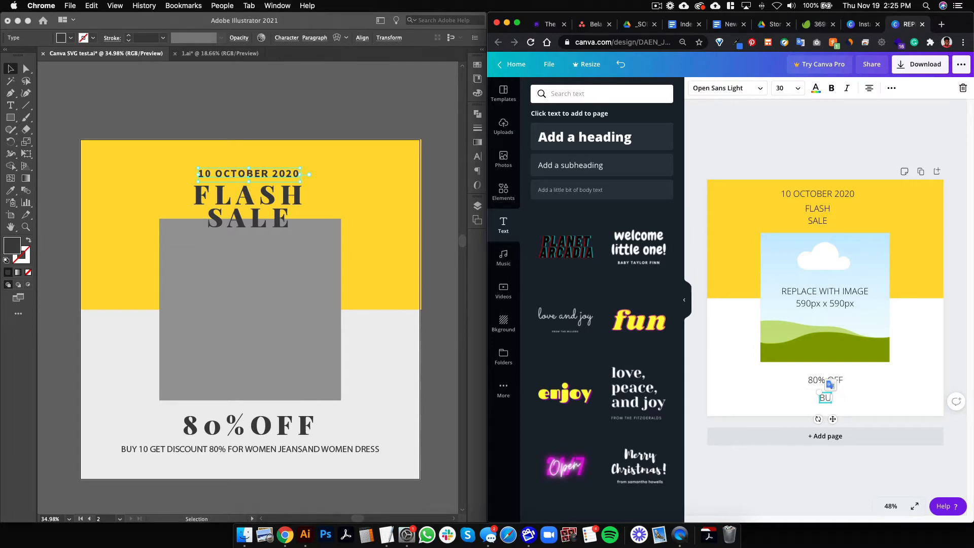
pyautogui.write('Y 10 GET DIS')
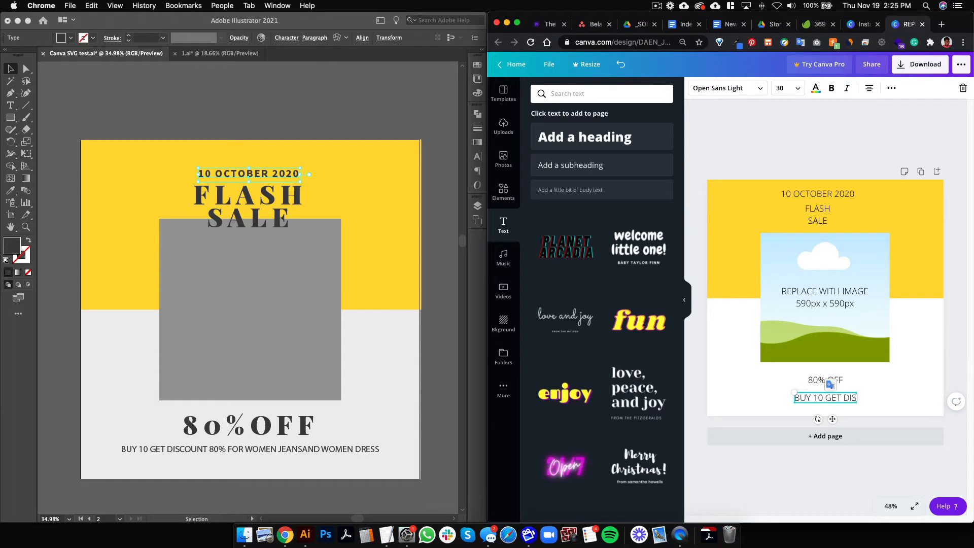
pyautogui.write('COUNT')
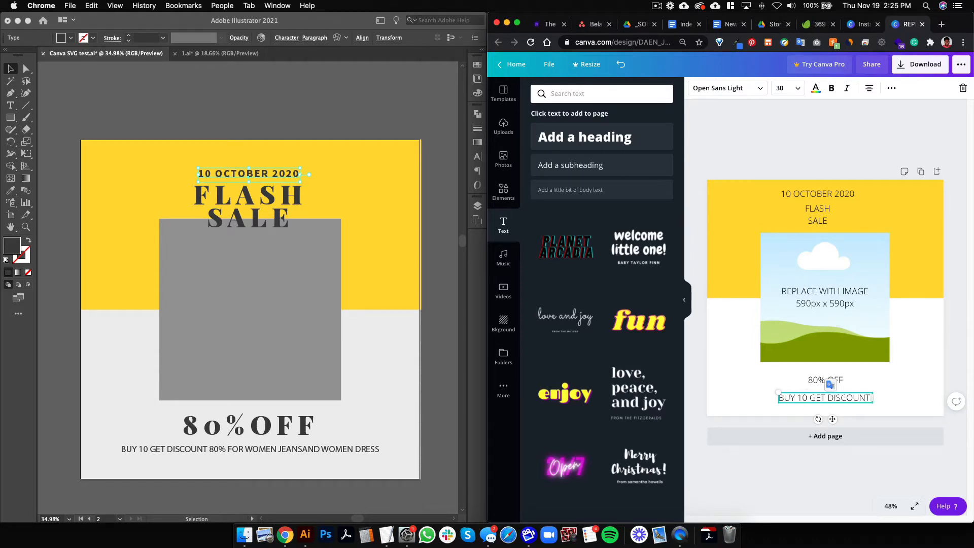
pyautogui.write(' 80')
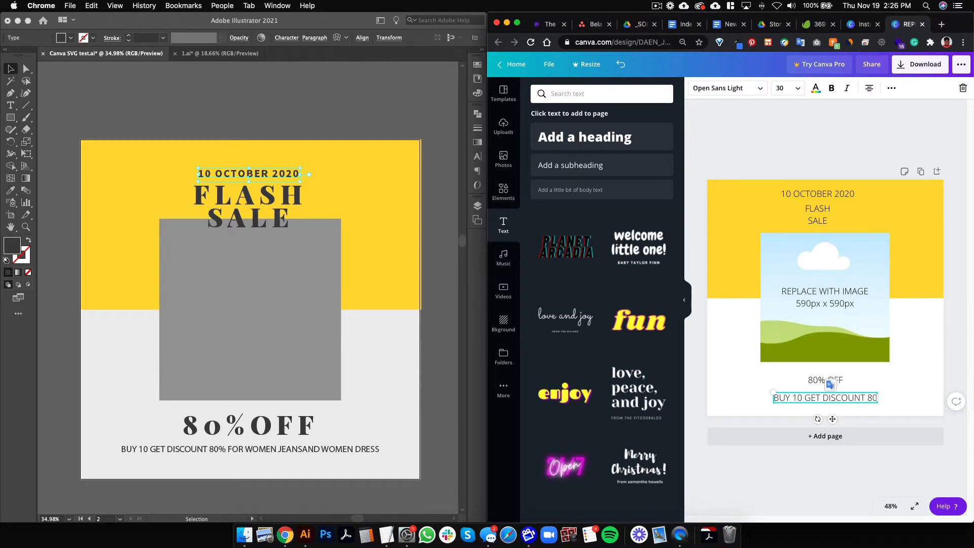
pyautogui.write('%')
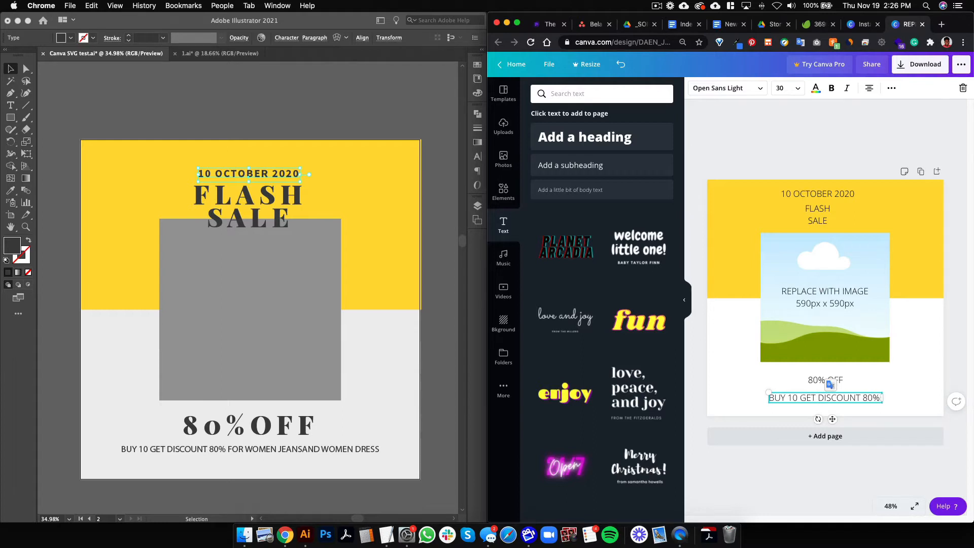
pyautogui.write(' FOR WOMEN')
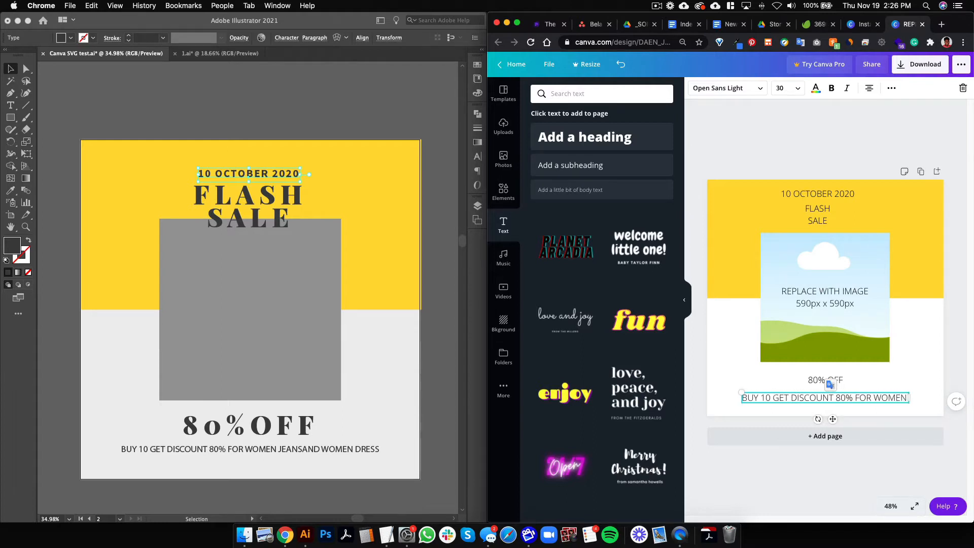
pyautogui.write(' JEANS AND')
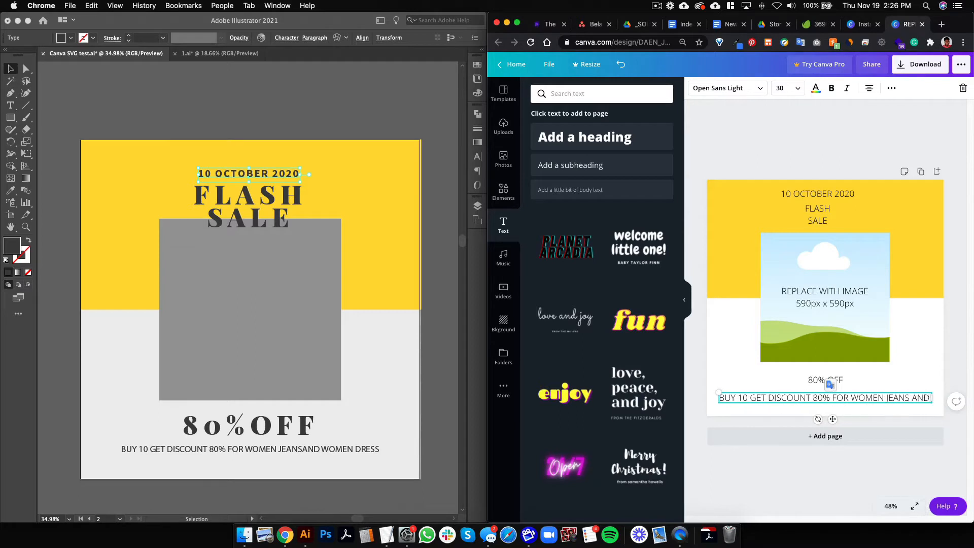
pyautogui.write(' WOMEN DRESS')
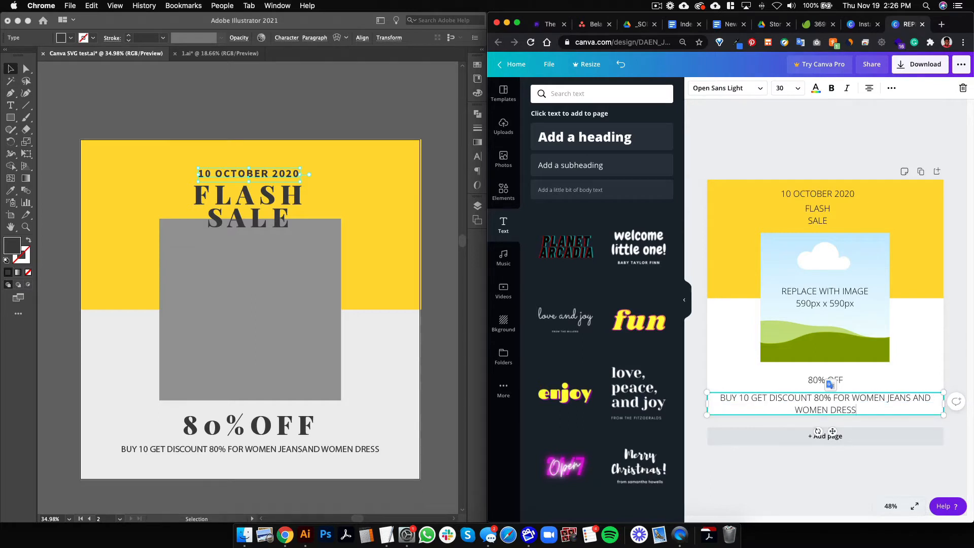
pyautogui.click(870, 155)
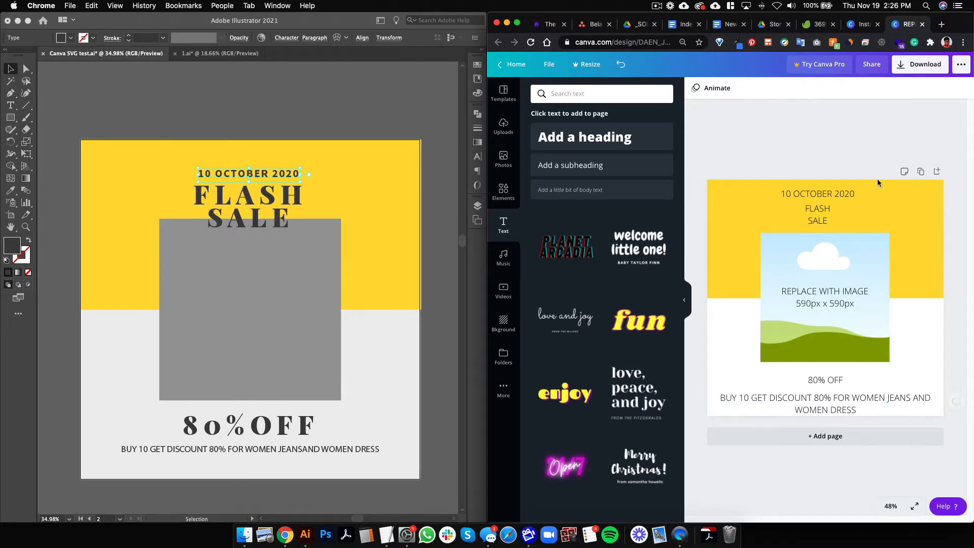
# Set the date line on the Canva page in the Montserrat font with bold applied
pyautogui.click(685, 305)
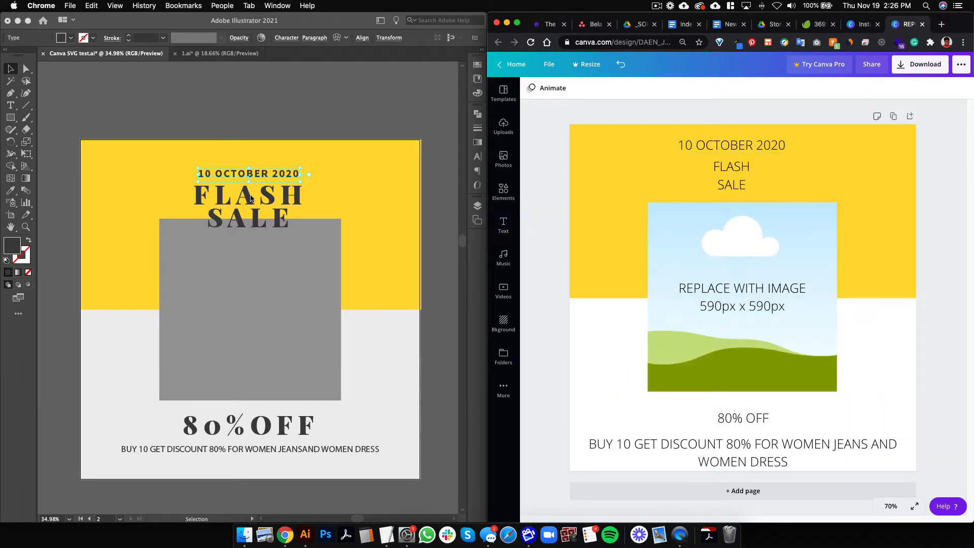
pyautogui.click(758, 148)
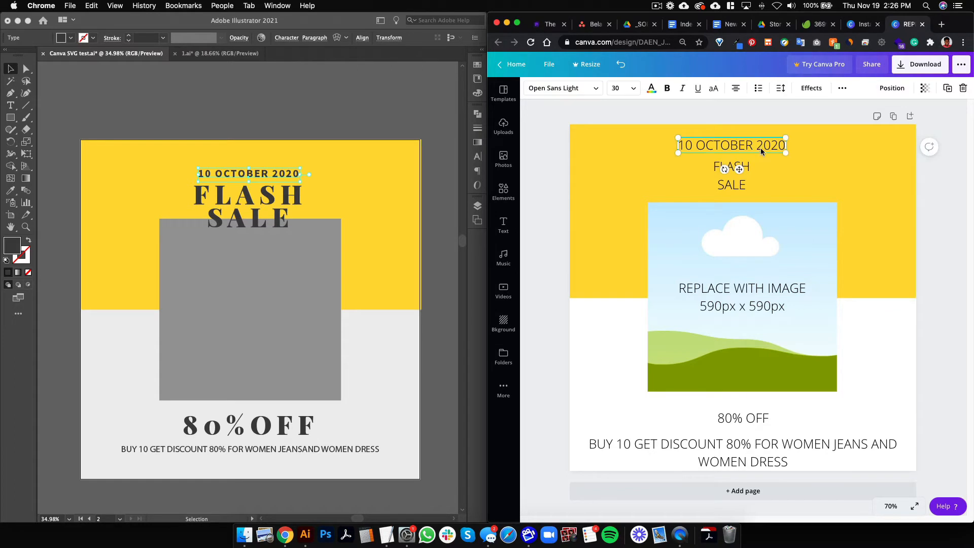
pyautogui.click(595, 88)
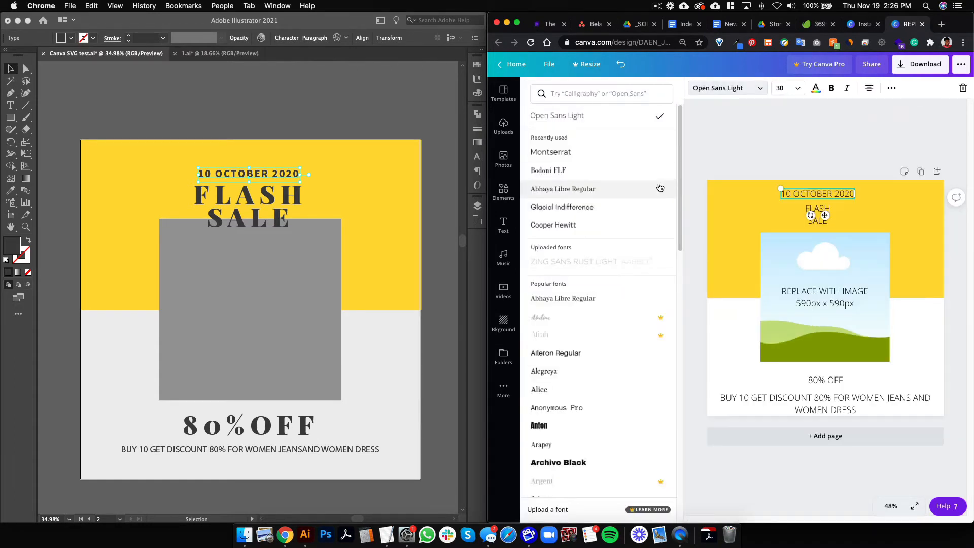
pyautogui.click(595, 155)
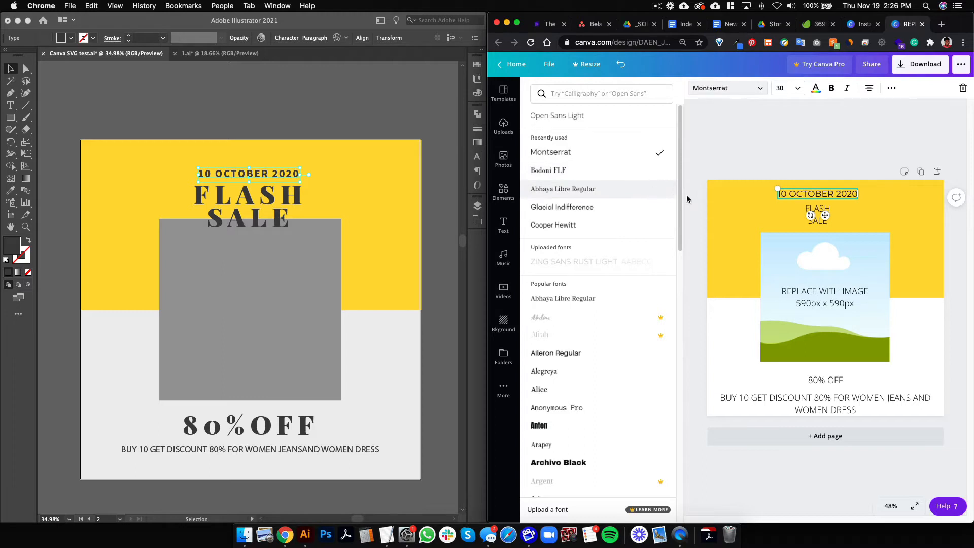
pyautogui.click(831, 89)
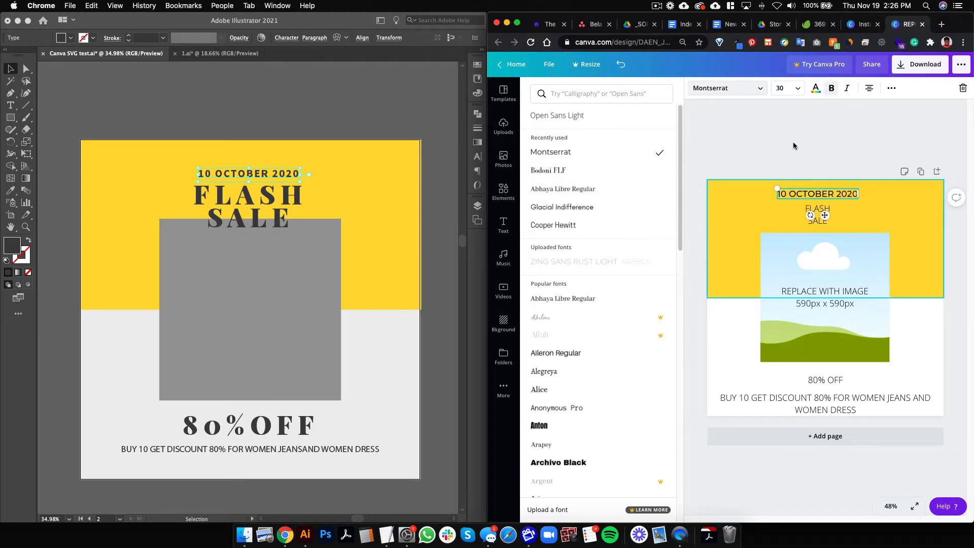
# Set the date line's font size to 28 and centre it horizontally on the page
pyautogui.click(786, 89)
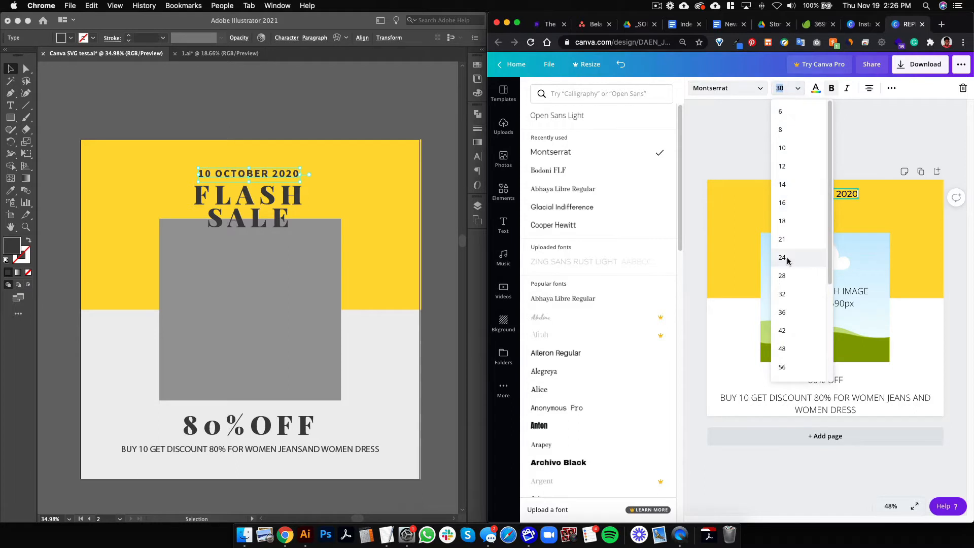
pyautogui.click(787, 257)
pyautogui.click(797, 90)
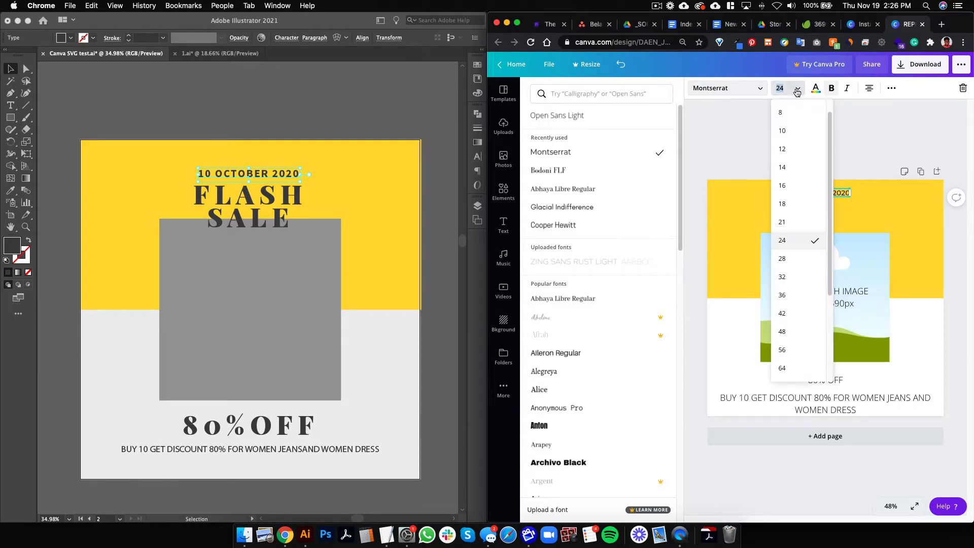
pyautogui.click(805, 259)
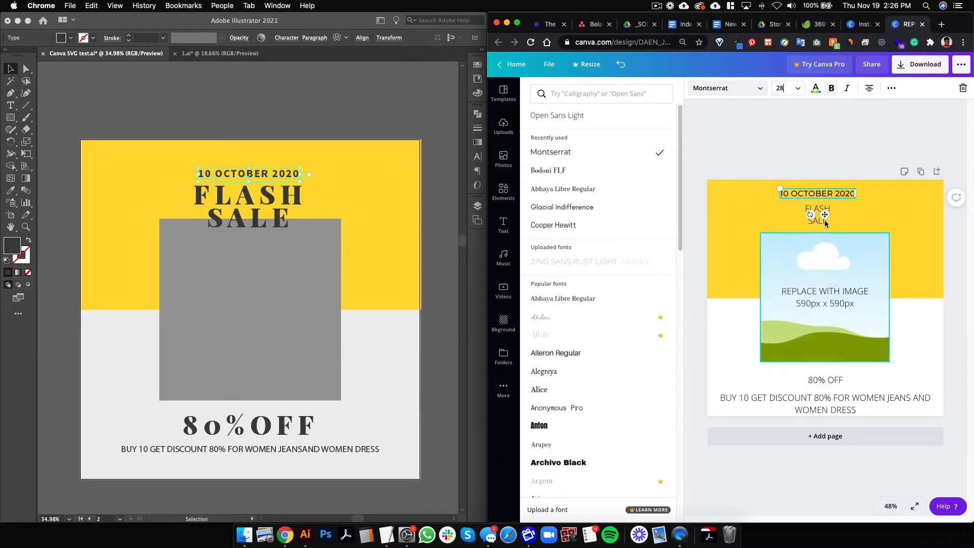
pyautogui.click(836, 136)
pyautogui.click(741, 187)
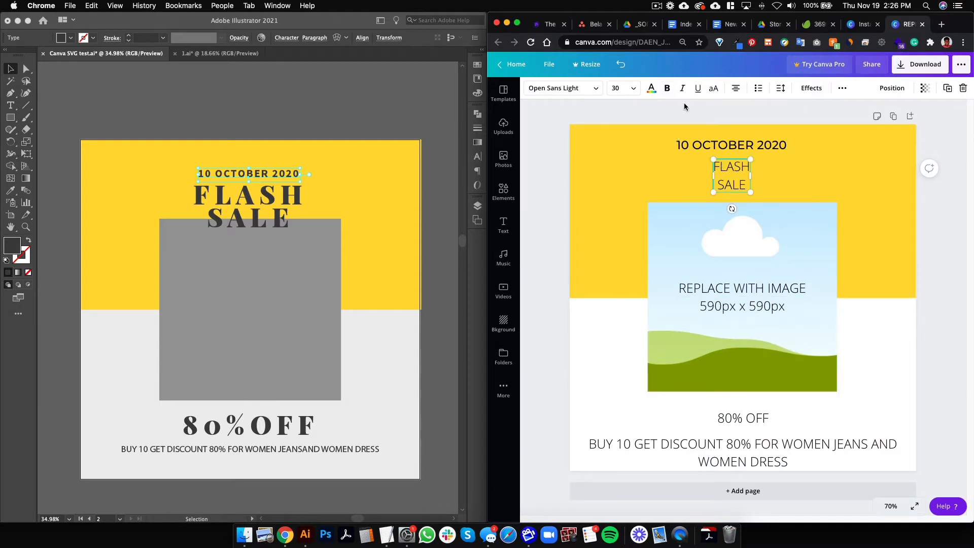
pyautogui.moveTo(763, 145); pyautogui.dragTo(773, 145)
# Format the "FLASH SALE" heading in bold Bodoni FLF, enlarged to about size 84.6 and centred beneath the date
pyautogui.click(741, 191)
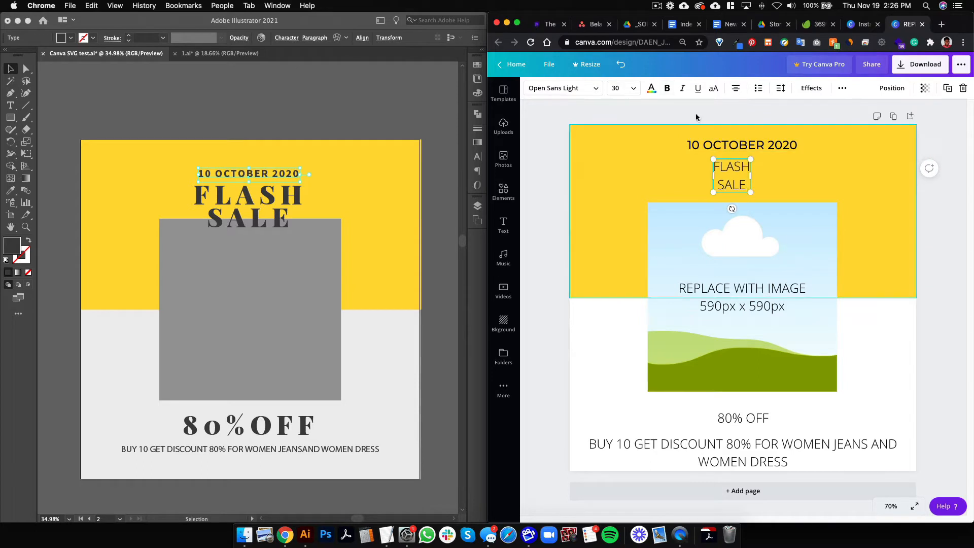
pyautogui.click(593, 94)
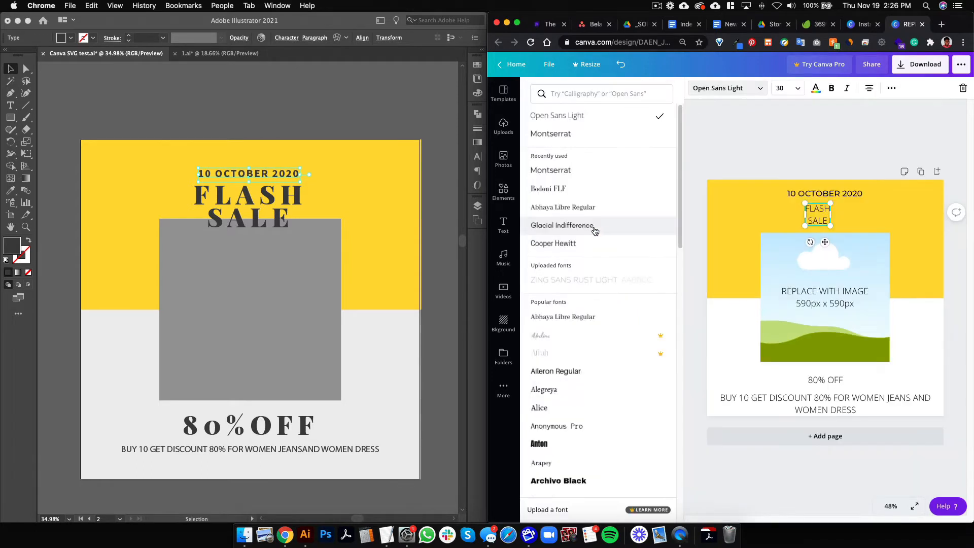
pyautogui.click(565, 196)
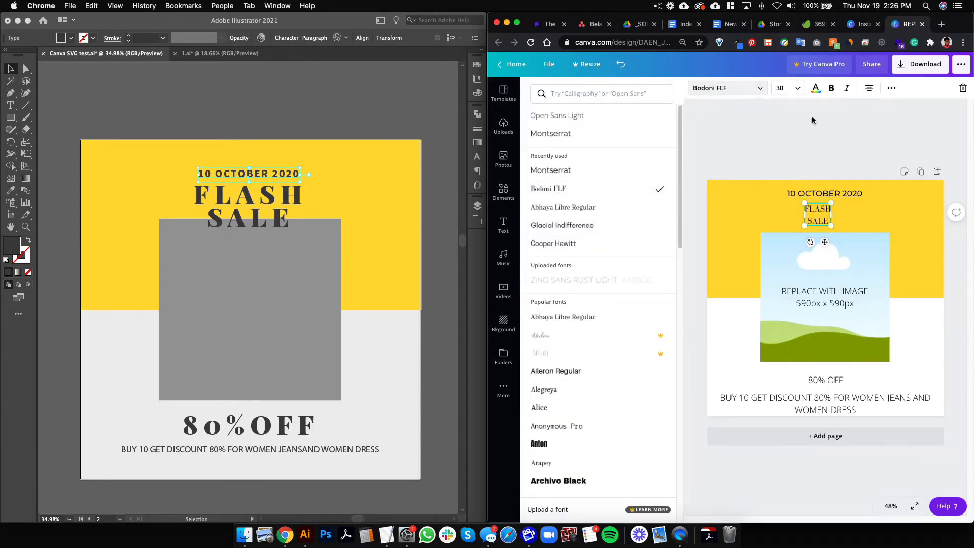
pyautogui.click(831, 88)
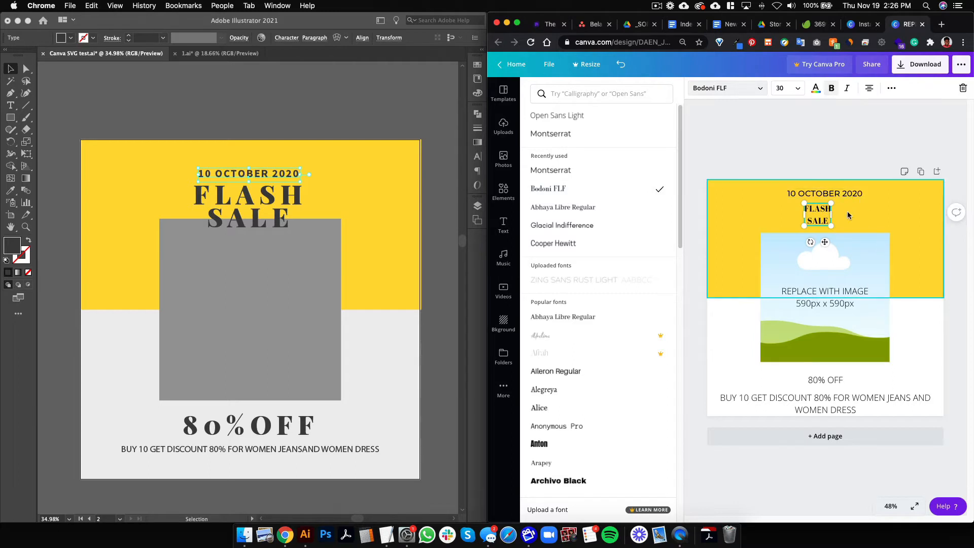
pyautogui.moveTo(832, 224); pyautogui.dragTo(879, 267)
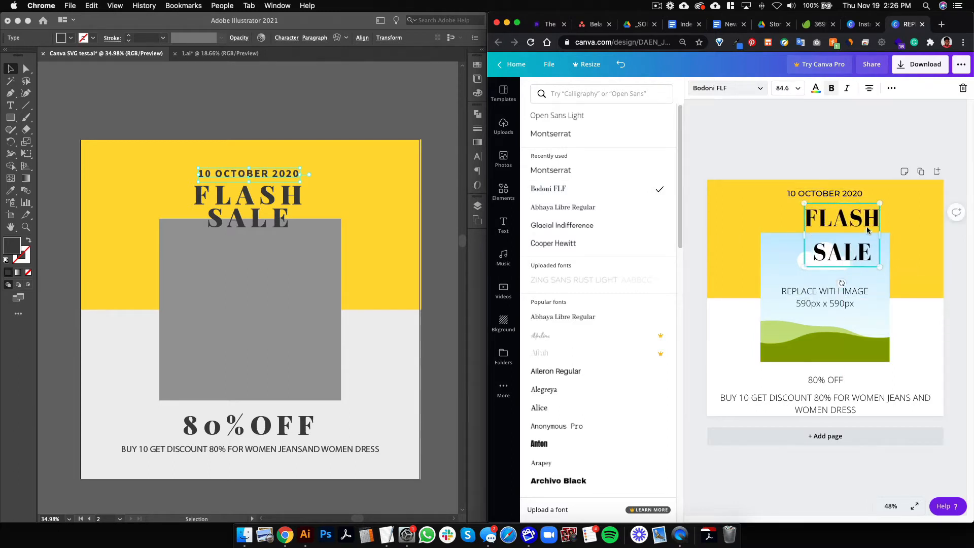
pyautogui.moveTo(866, 223); pyautogui.dragTo(848, 223)
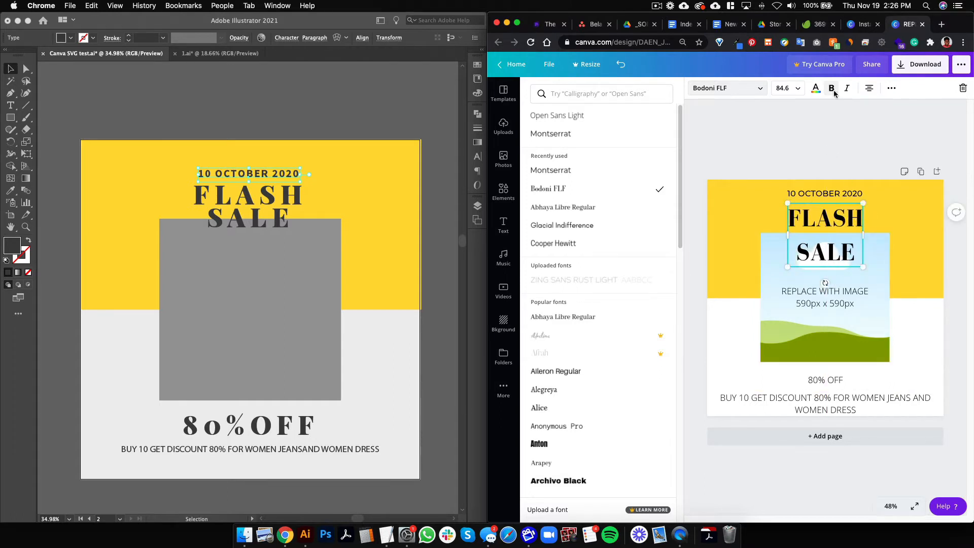
# Tighten the "FLASH SALE" heading's line height to 0.91
pyautogui.click(893, 90)
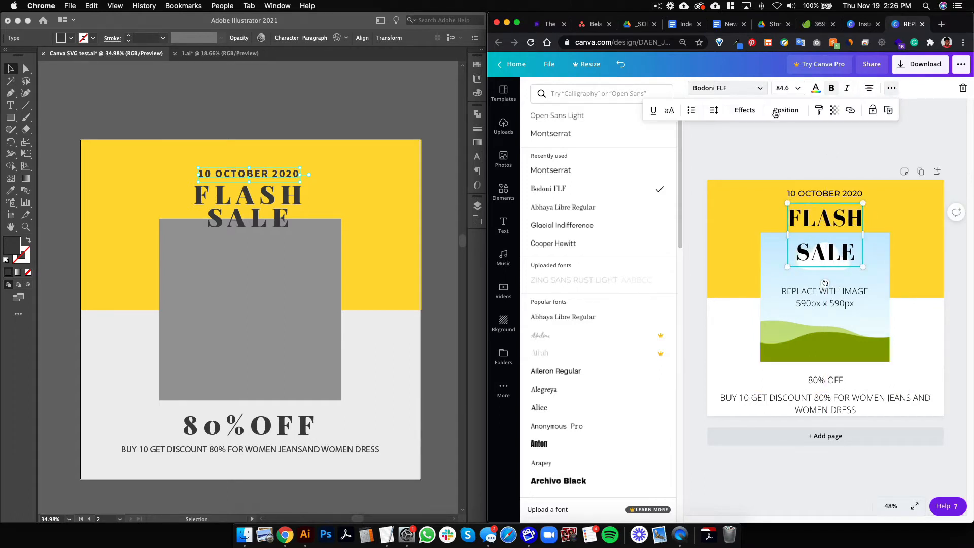
pyautogui.click(714, 111)
pyautogui.moveTo(789, 159); pyautogui.dragTo(772, 159)
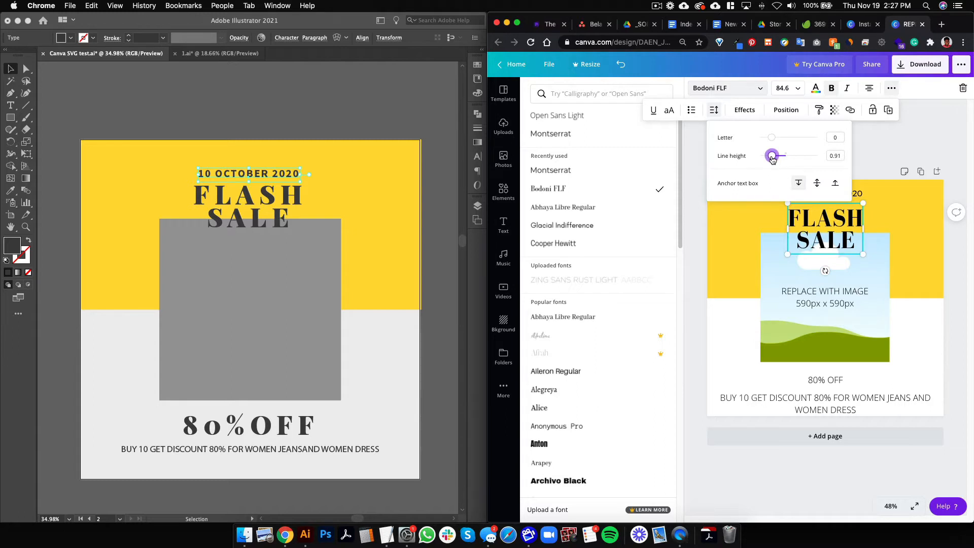
pyautogui.click(877, 146)
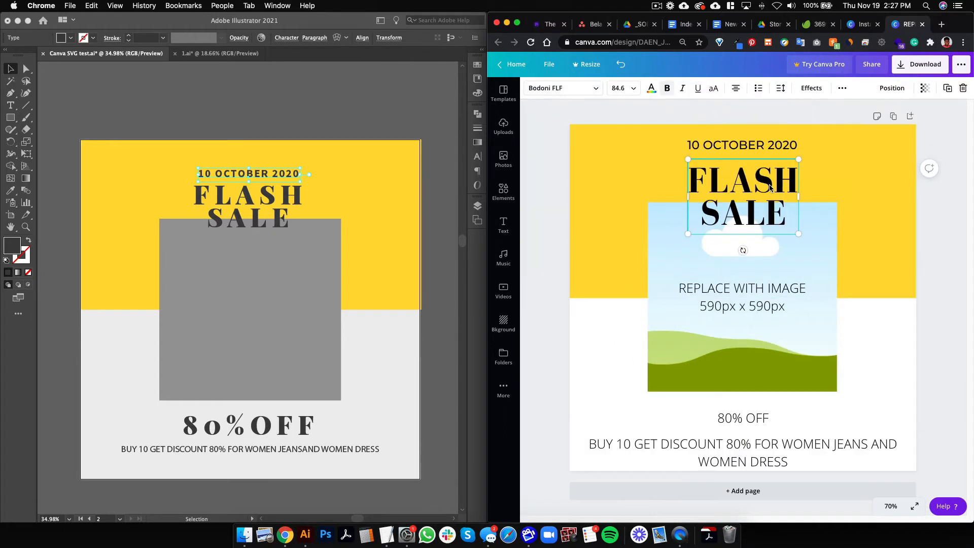
pyautogui.click(810, 119)
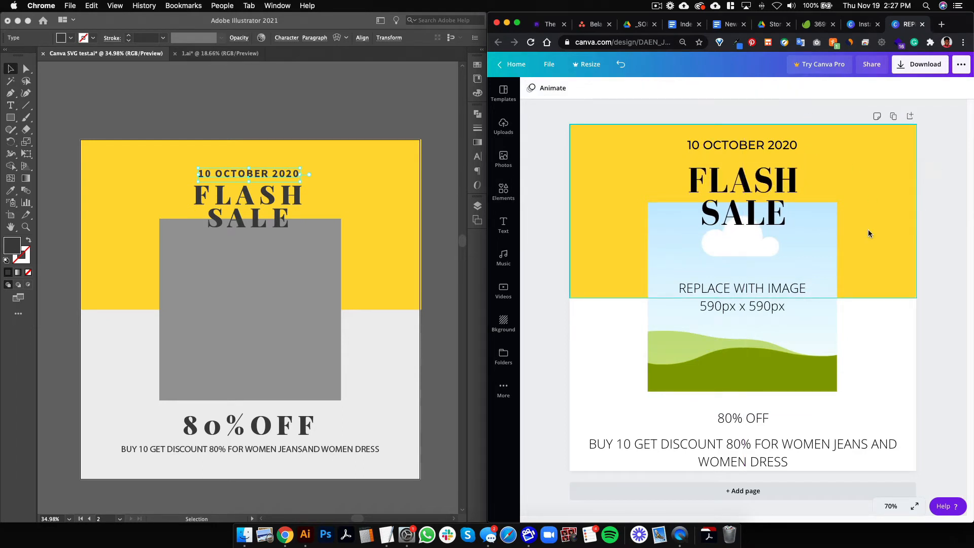
# Set the "FLASH SALE" heading's font size to 80 and nudge it into place just beneath the date
pyautogui.click(775, 185)
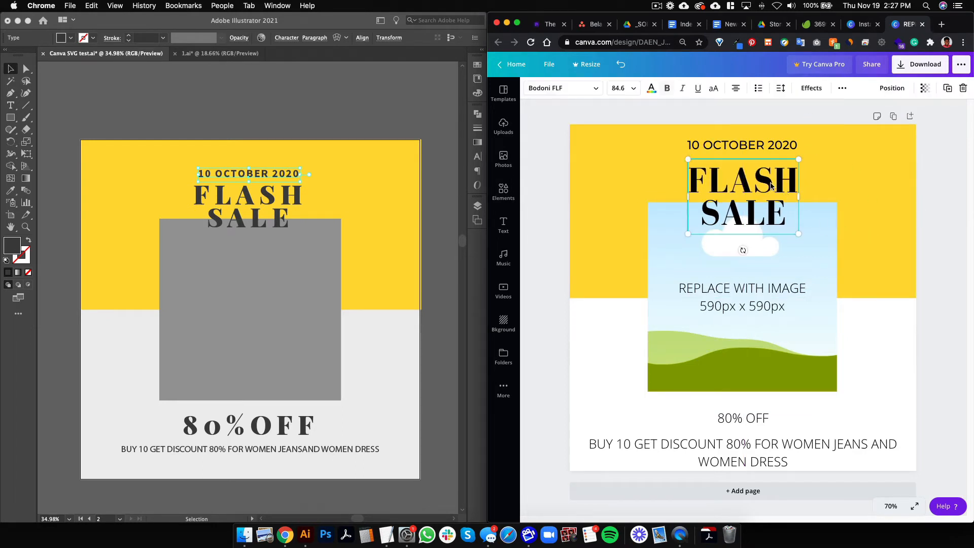
pyautogui.click(622, 90)
pyautogui.scroll(-3, 662, 300)
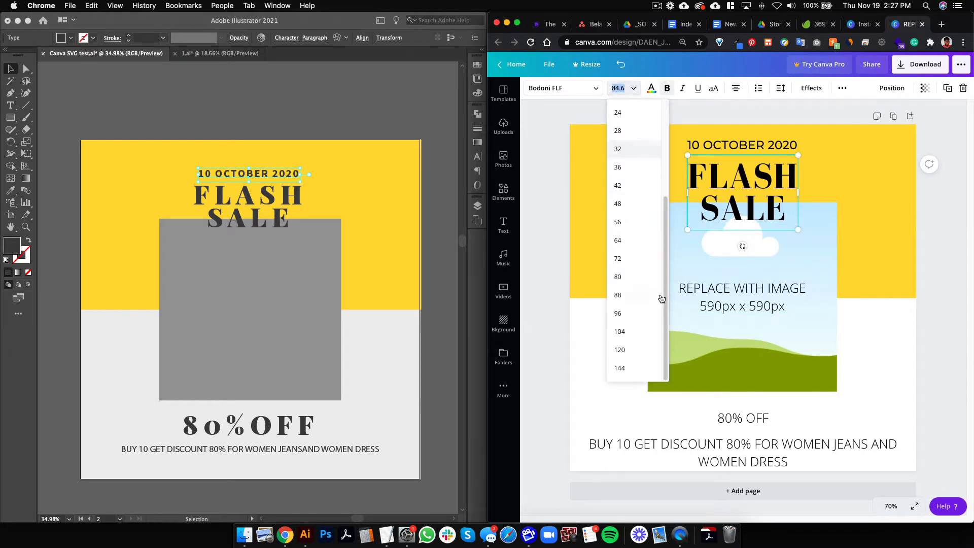
pyautogui.click(632, 277)
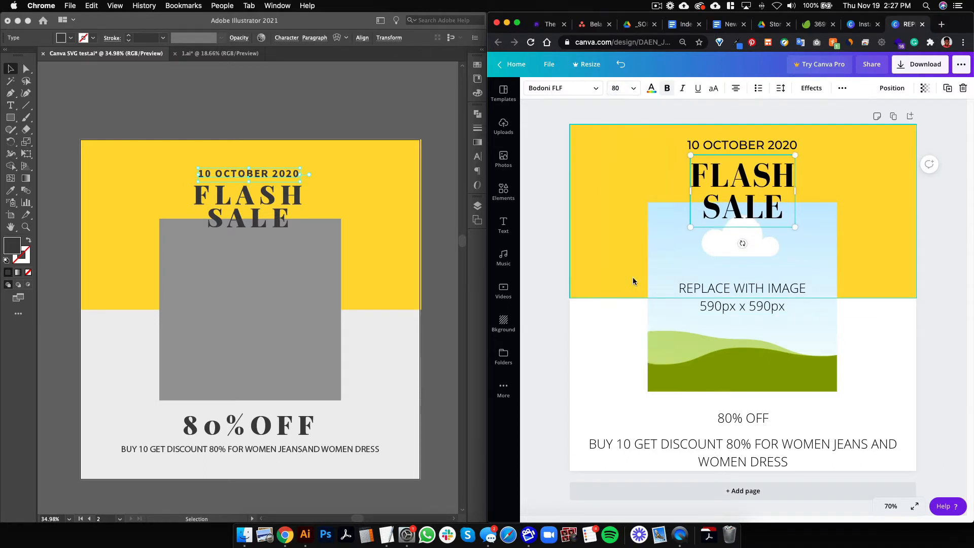
pyautogui.moveTo(786, 176); pyautogui.dragTo(788, 176)
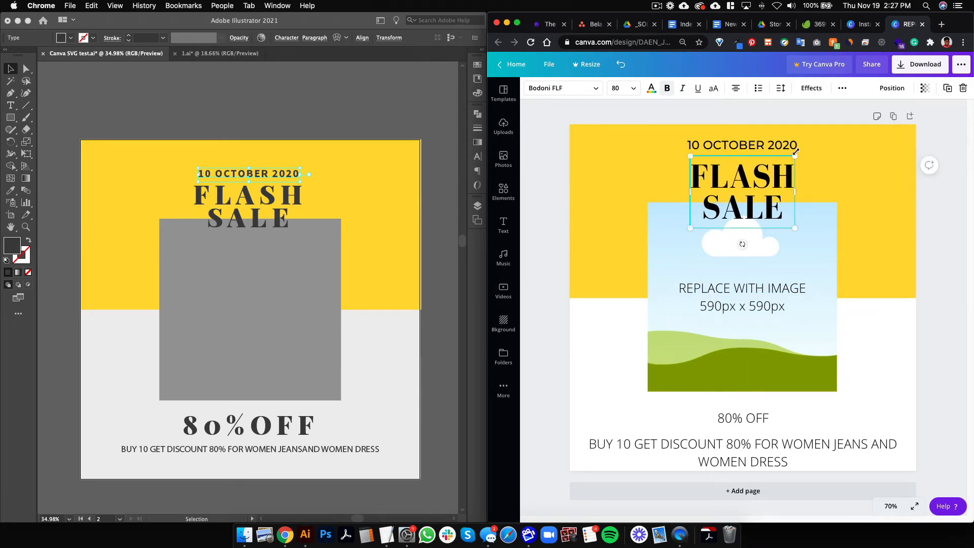
pyautogui.click(880, 242)
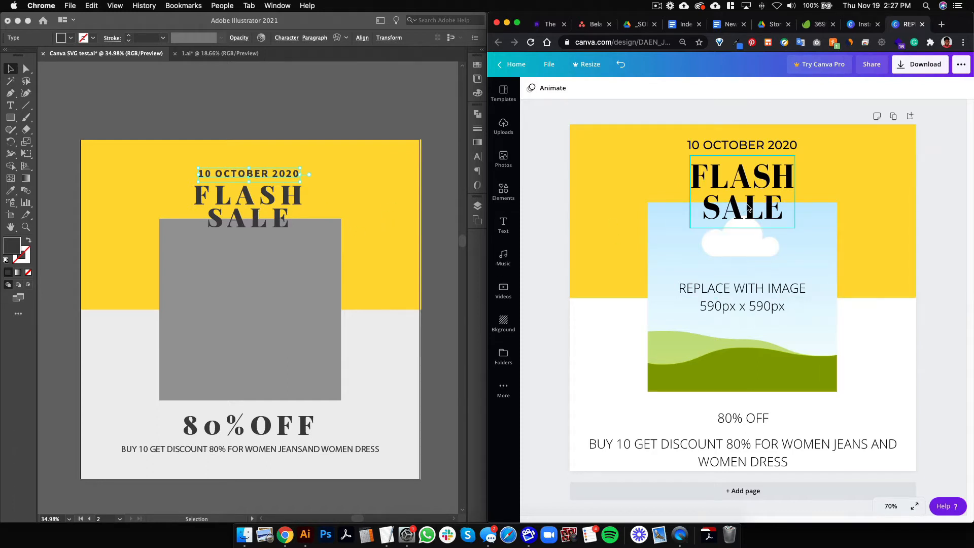
# Set the date line's font size to 24 and move it down closer to the "FLASH SALE" heading
pyautogui.click(768, 148)
pyautogui.click(634, 90)
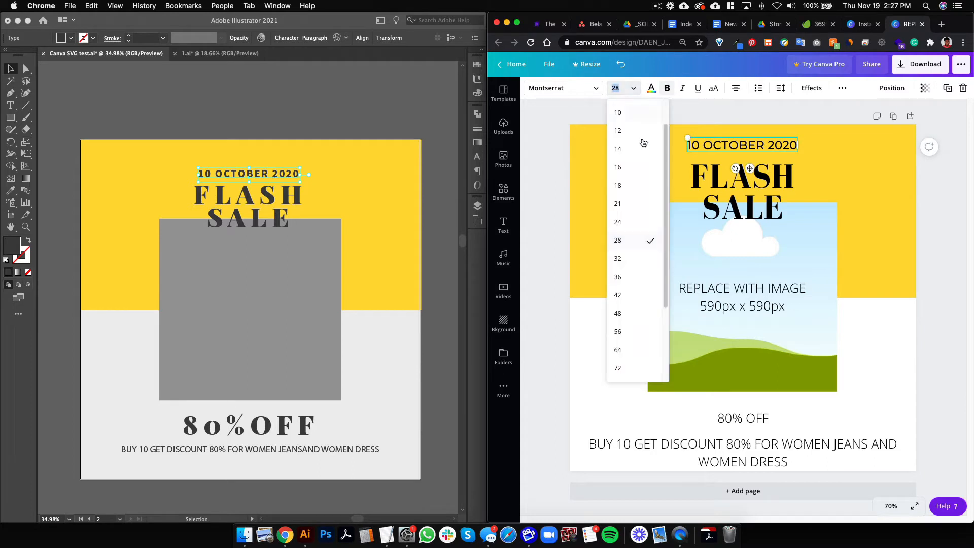
pyautogui.click(642, 220)
pyautogui.click(766, 125)
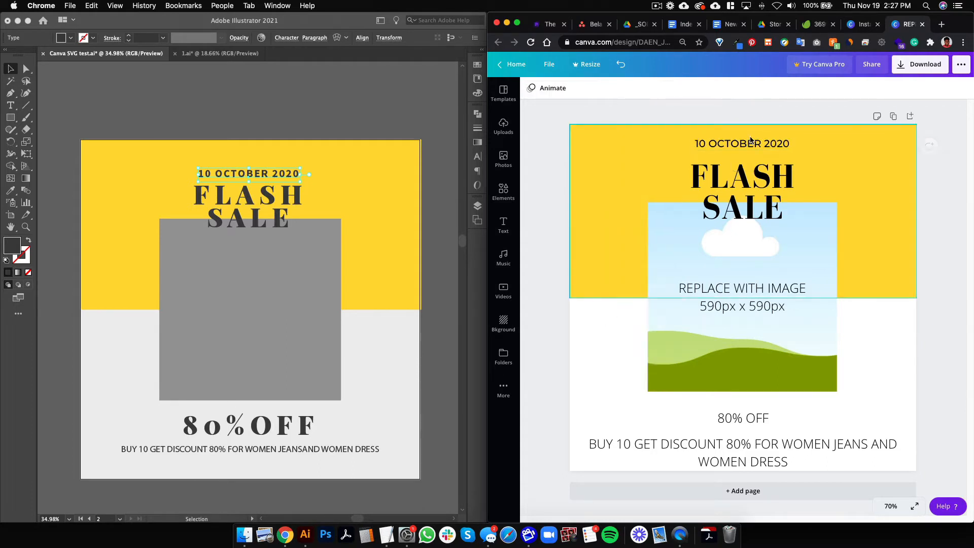
pyautogui.moveTo(750, 144); pyautogui.dragTo(750, 151)
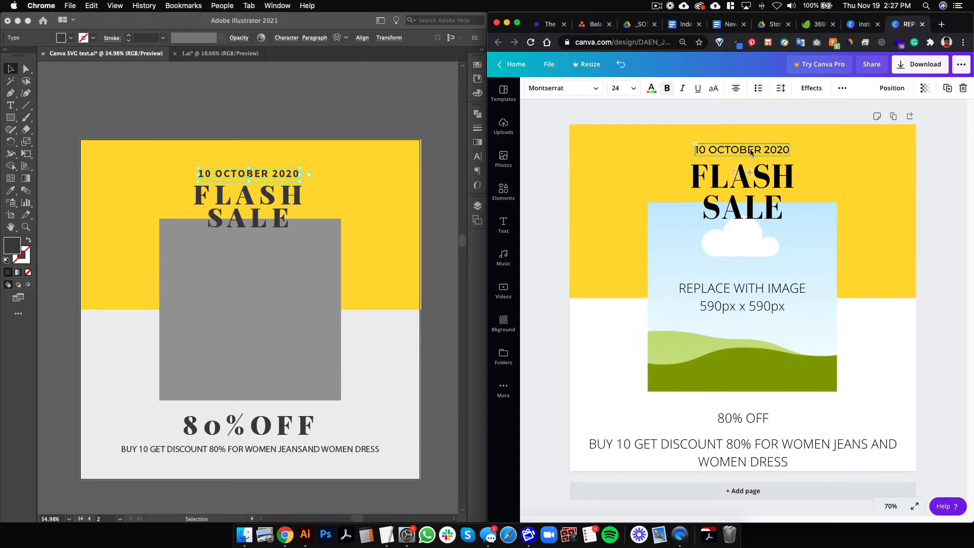
pyautogui.click(893, 378)
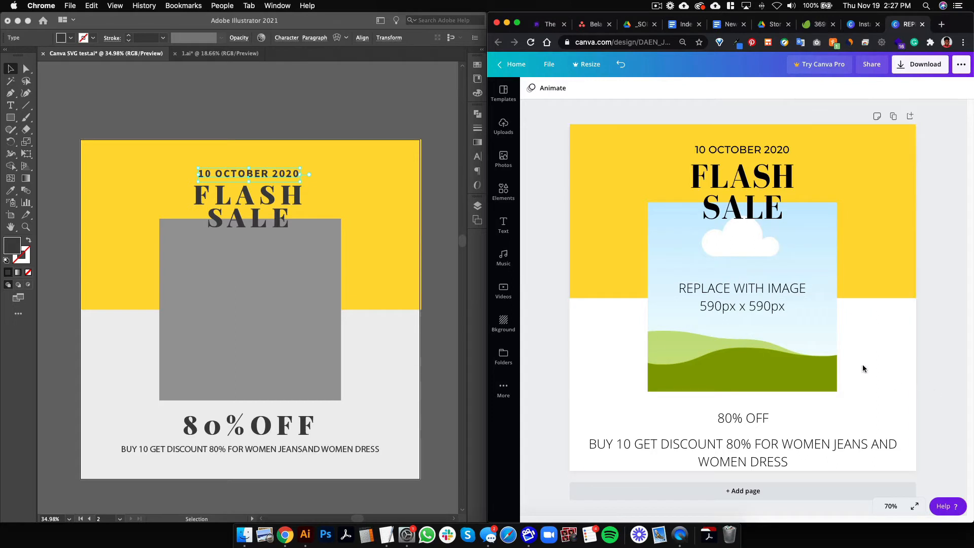
# Change the font of the "80% OFF" text beneath the image frame to Bodoni FLF
pyautogui.click(449, 320)
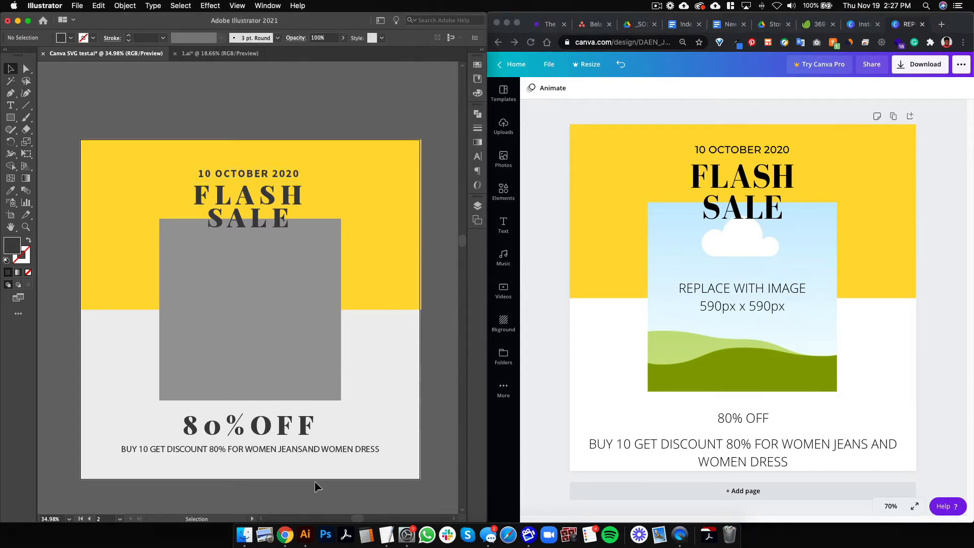
pyautogui.click(728, 428)
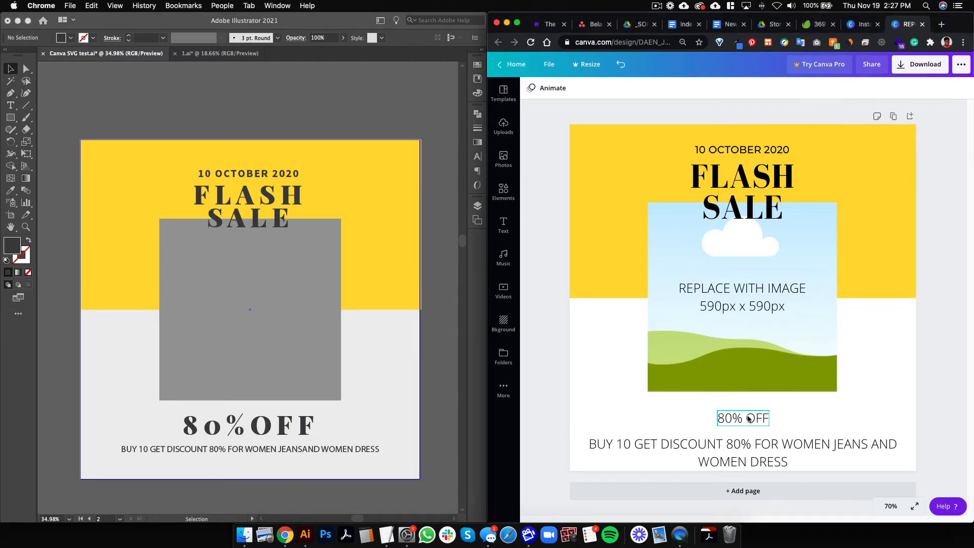
pyautogui.click(748, 418)
pyautogui.click(588, 88)
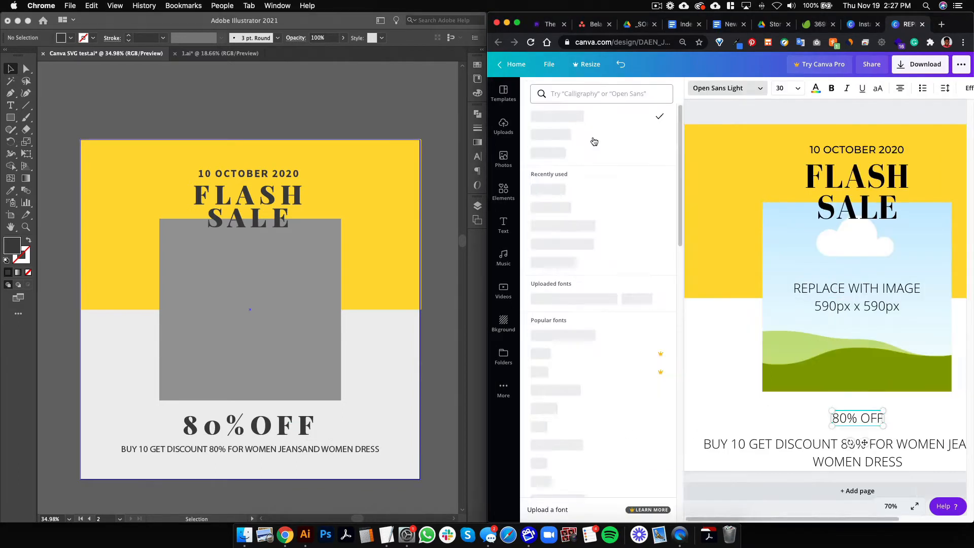
pyautogui.click(558, 134)
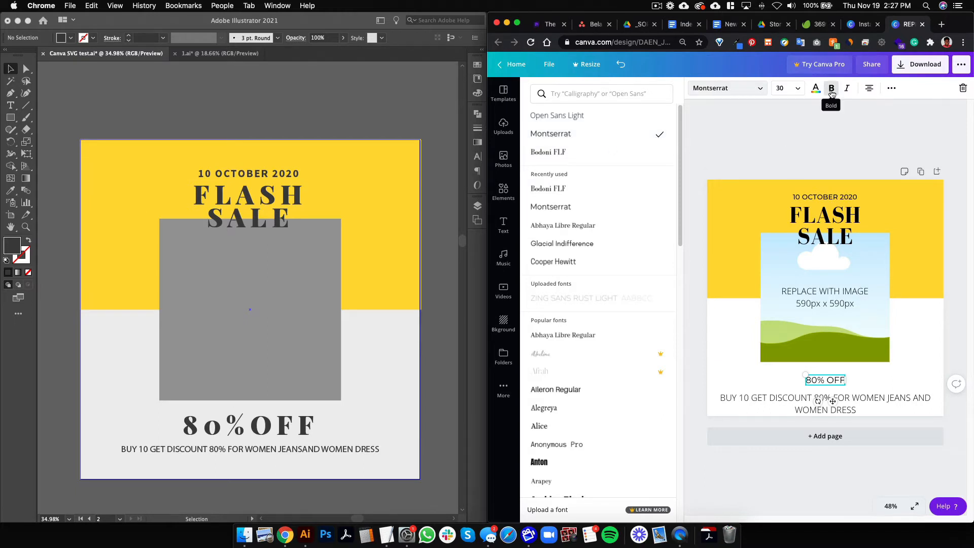
pyautogui.click(717, 89)
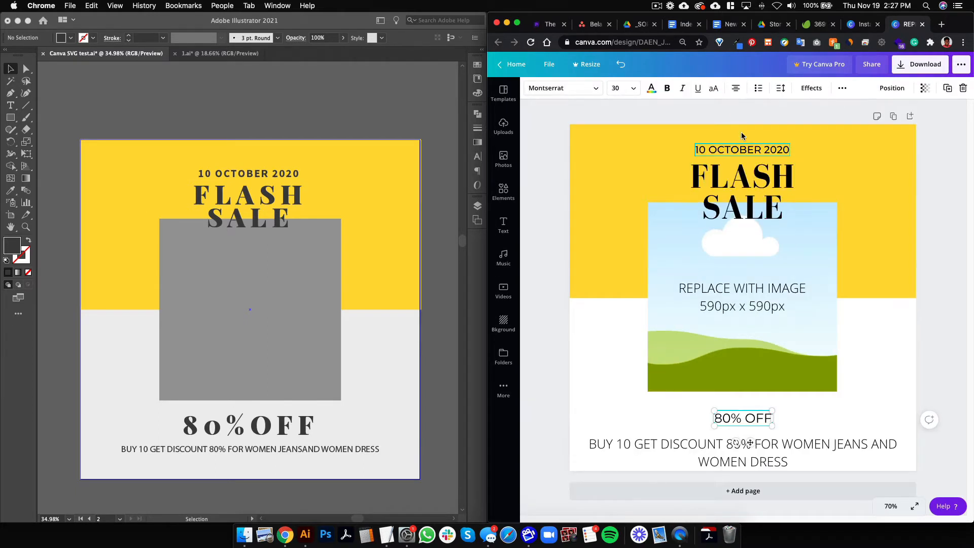
pyautogui.click(583, 155)
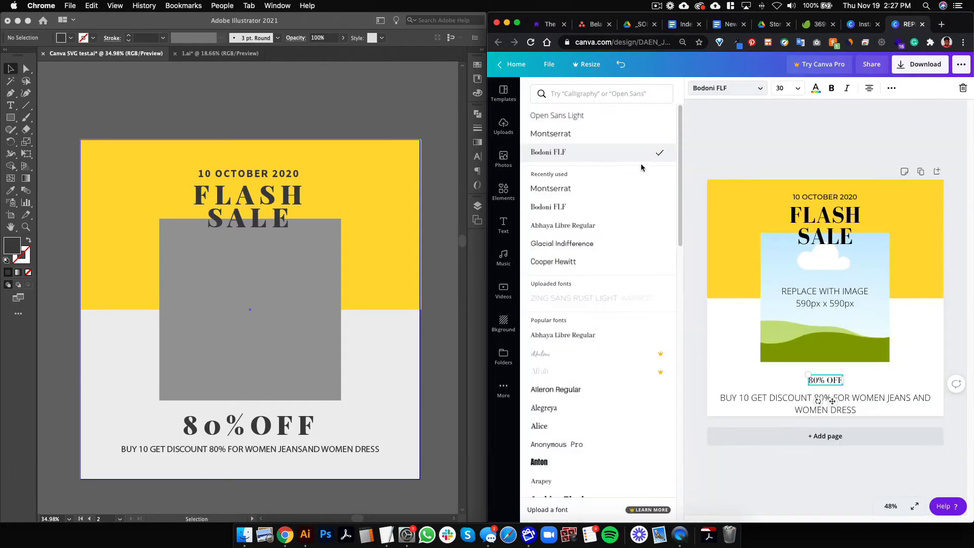
# Make the "80% OFF" text bold at size 64 and move it up just beneath the image frame
pyautogui.click(788, 89)
pyautogui.scroll(-3, 803, 280)
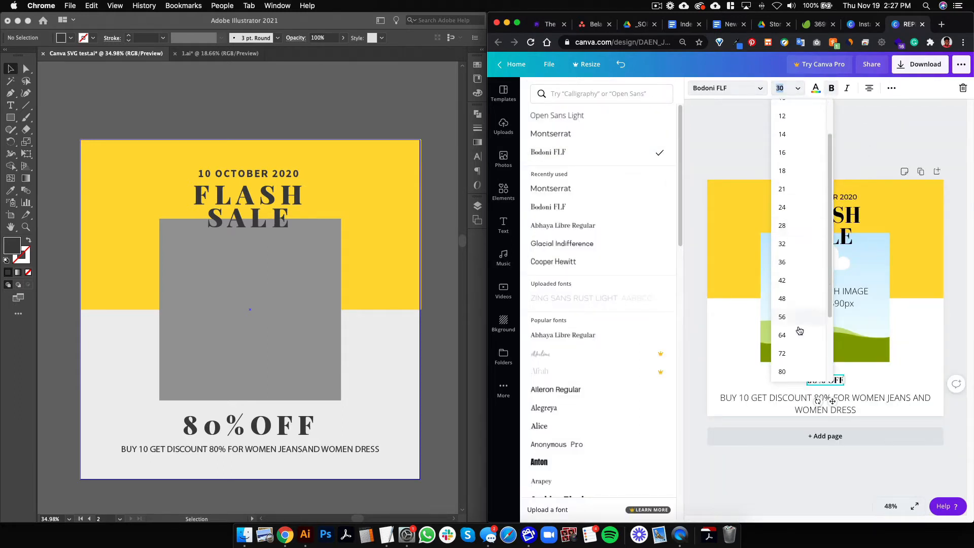
pyautogui.click(796, 334)
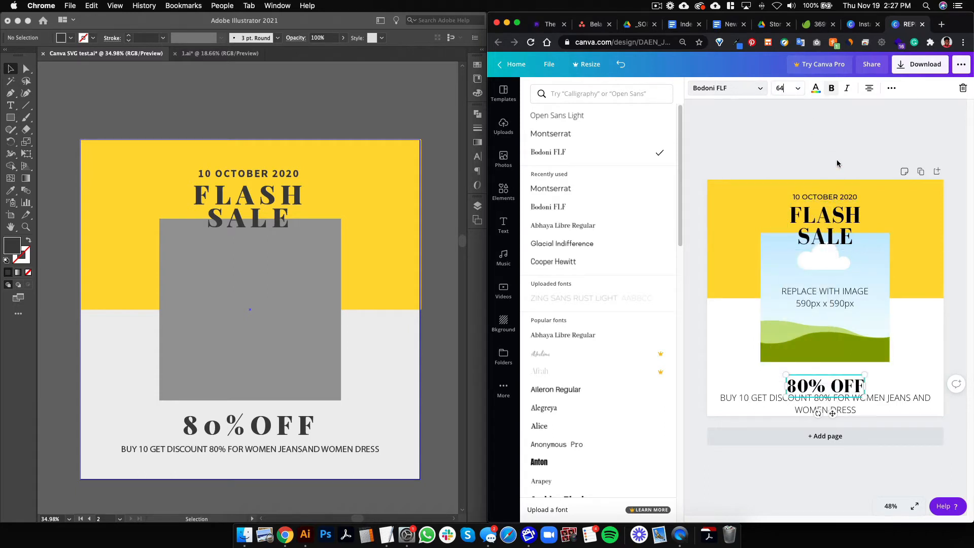
pyautogui.click(832, 140)
pyautogui.moveTo(769, 426); pyautogui.dragTo(793, 415)
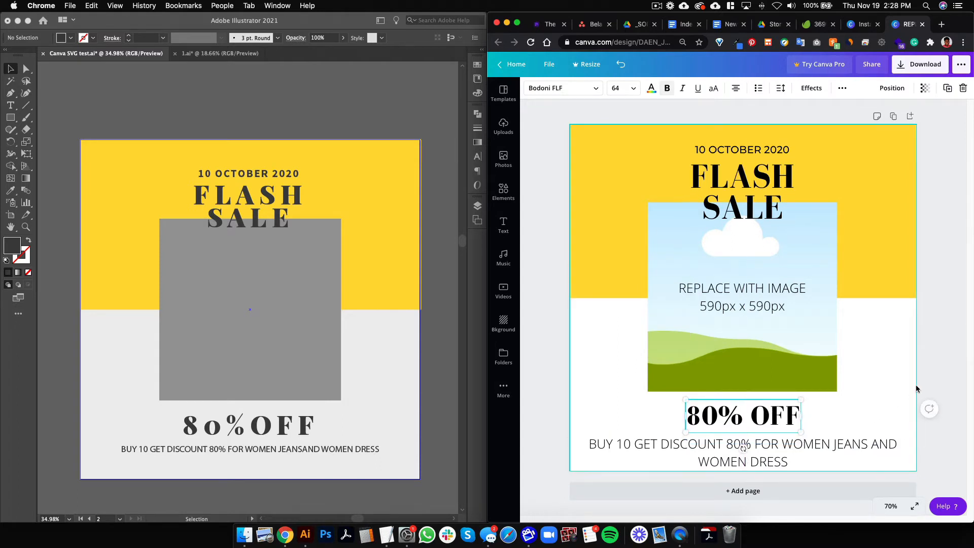
pyautogui.click(870, 384)
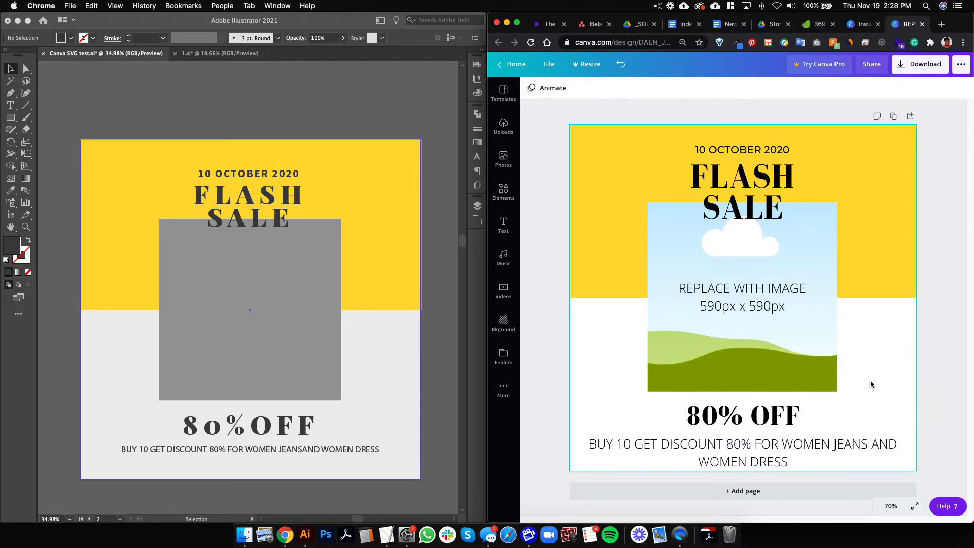
# Format the "BUY 10 GET DISCOUNT 80%" line in Montserrat at size 20 so it fits on one line
pyautogui.click(758, 459)
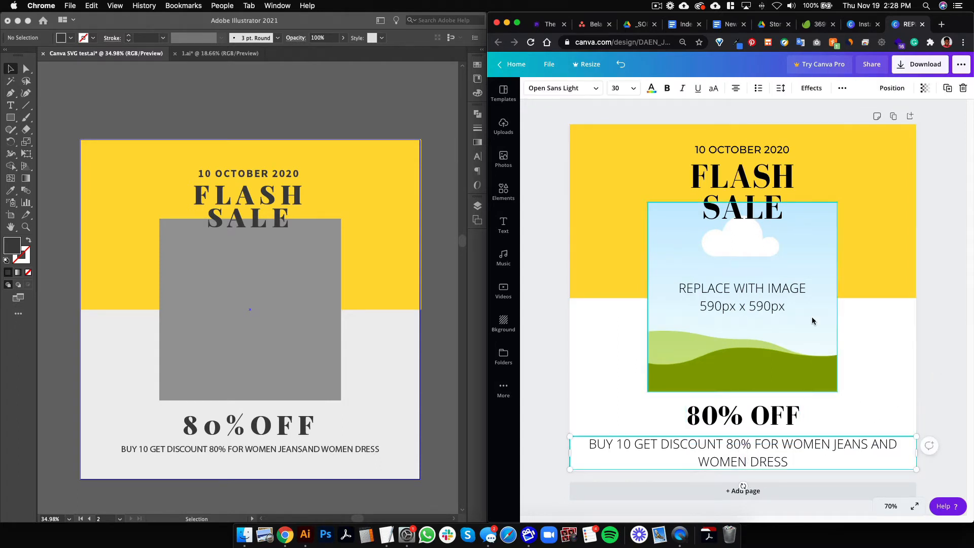
pyautogui.click(596, 98)
pyautogui.click(582, 134)
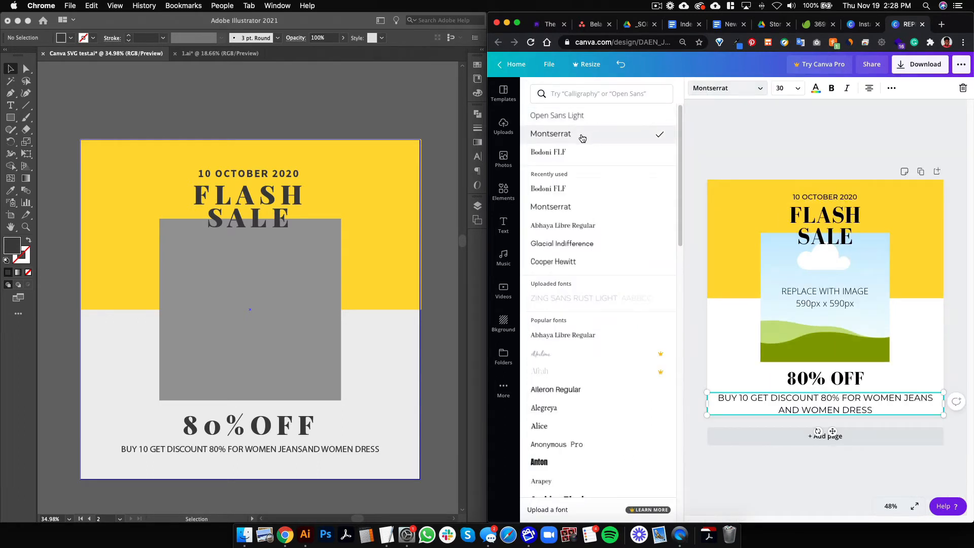
pyautogui.click(784, 88)
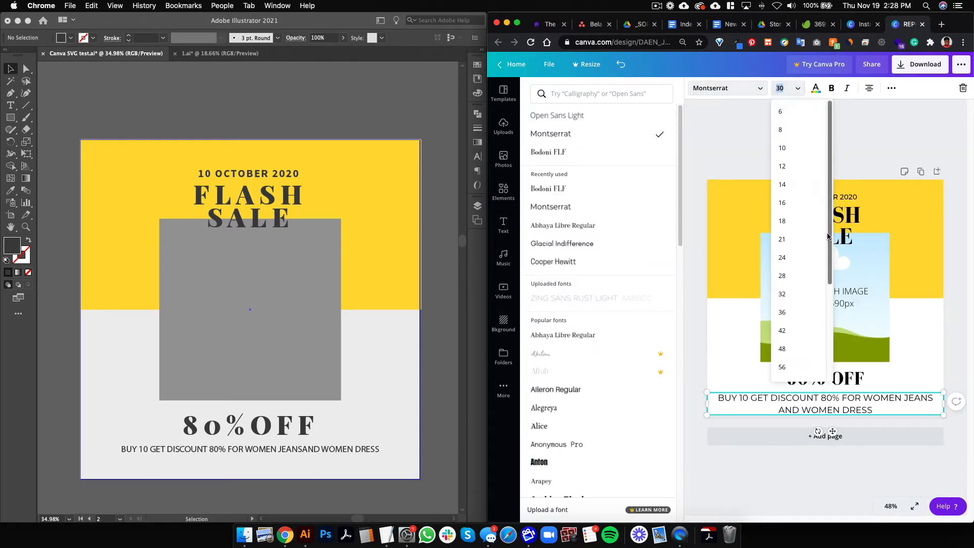
pyautogui.click(790, 241)
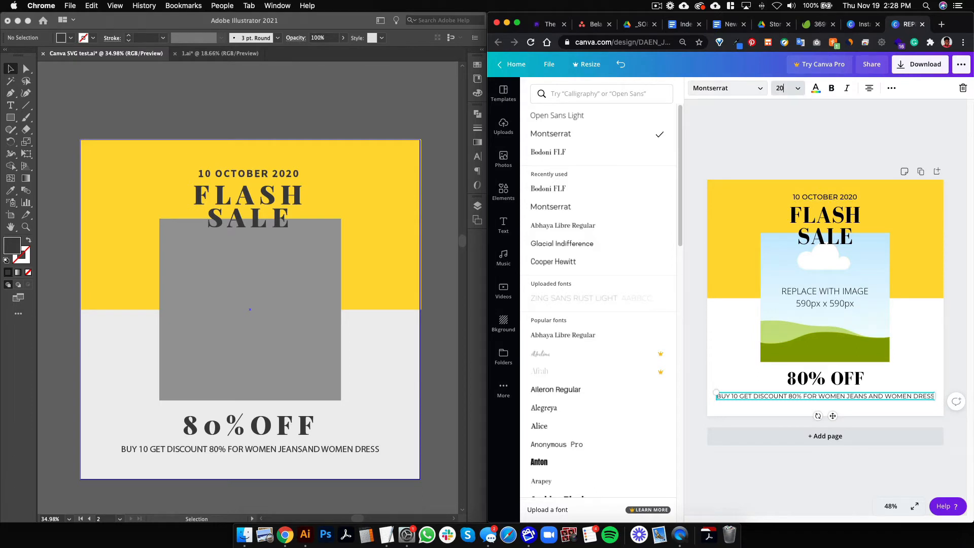
pyautogui.press('Return')
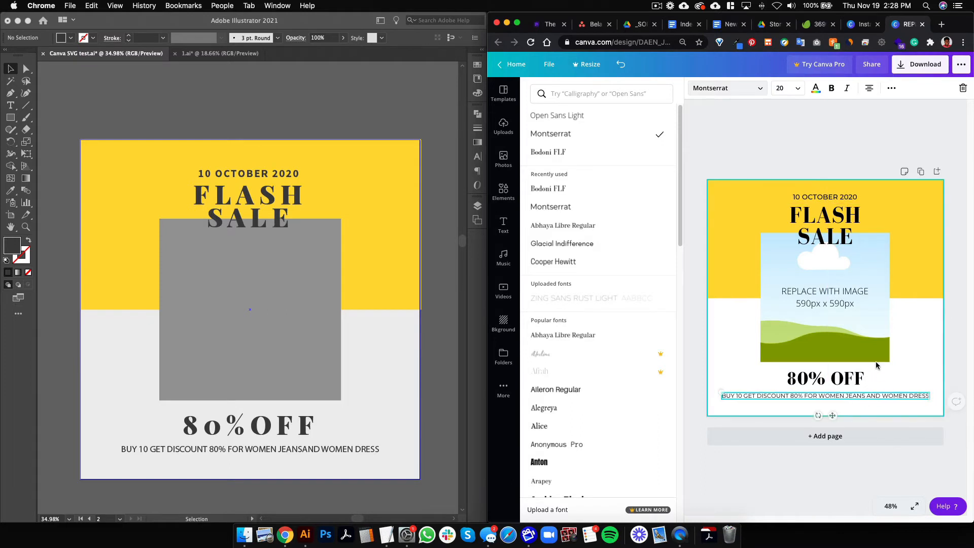
pyautogui.click(831, 134)
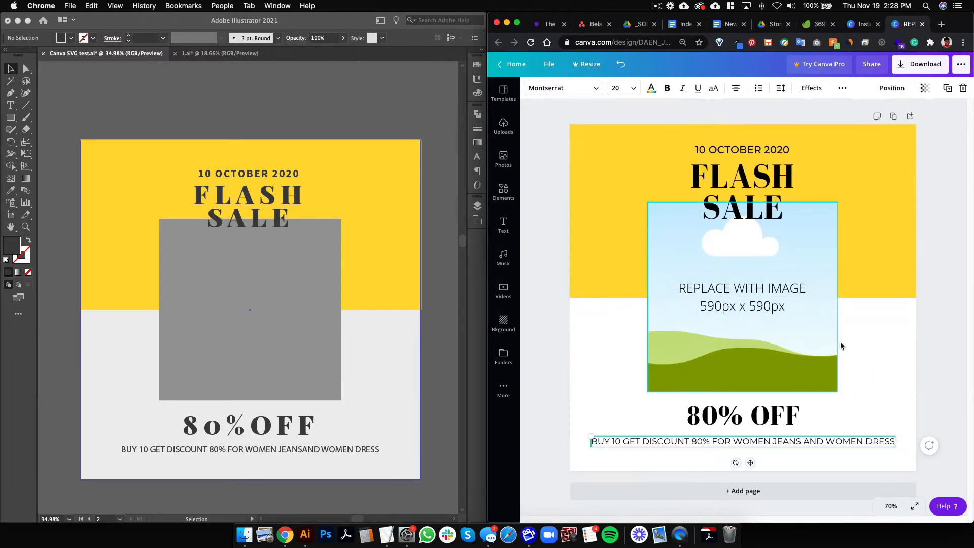
pyautogui.click(943, 407)
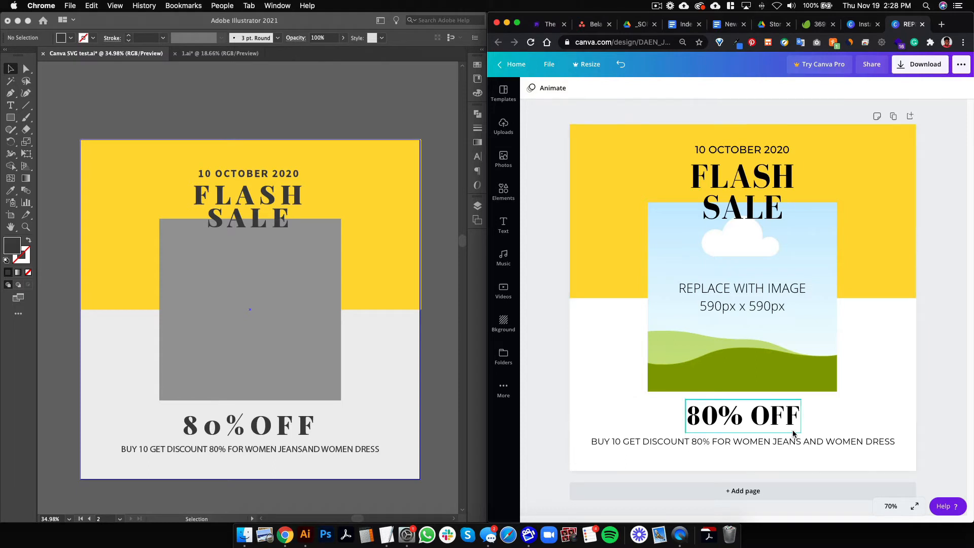
pyautogui.click(766, 177)
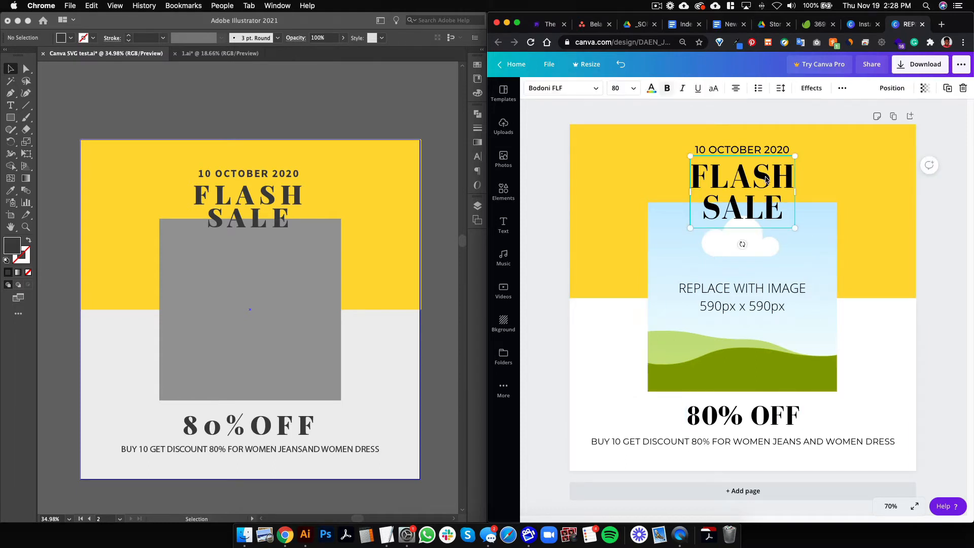
pyautogui.doubleClick(755, 182)
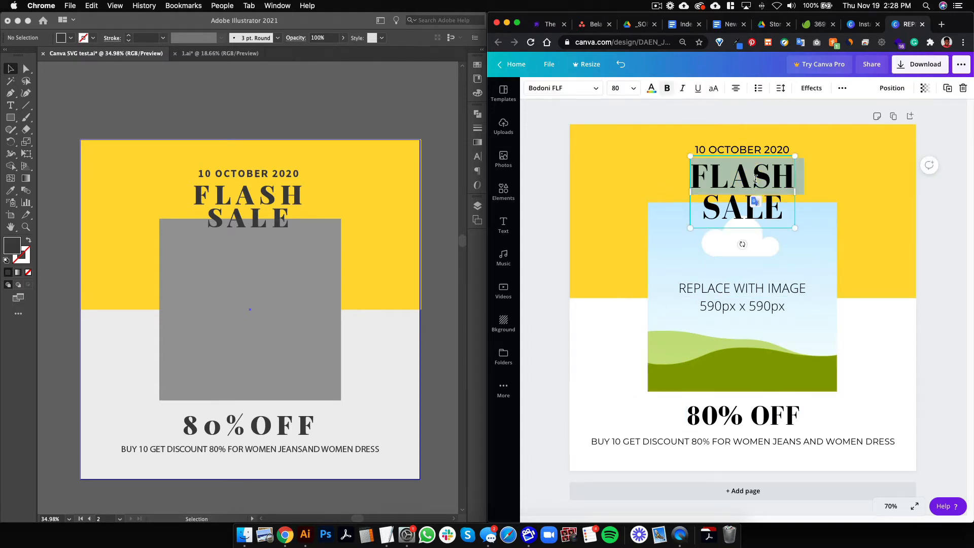
pyautogui.click(952, 239)
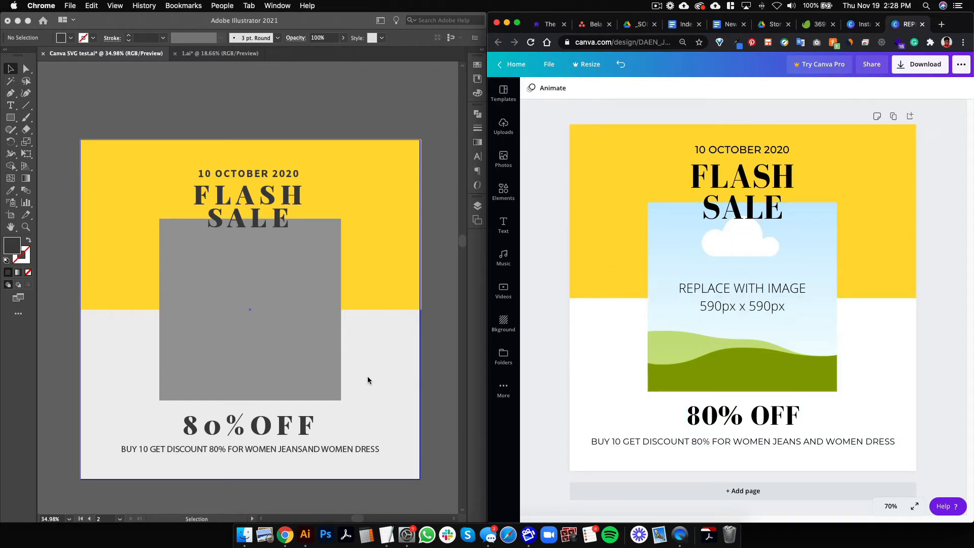
# Bring up the "All about" artboard in Illustrator, then add a blank page in Canva and move it before the Flash Sale page
pyautogui.click(431, 405)
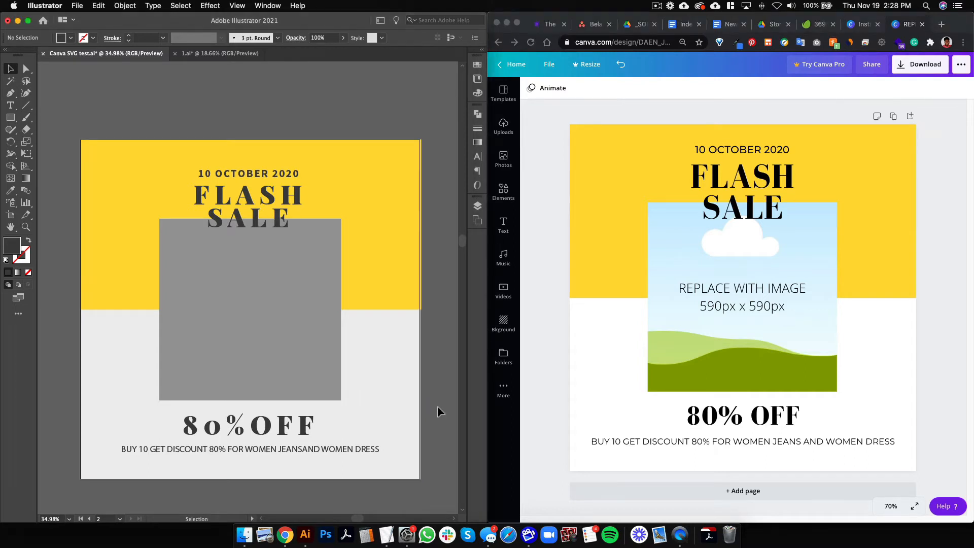
pyautogui.scroll(-10, 434, 398)
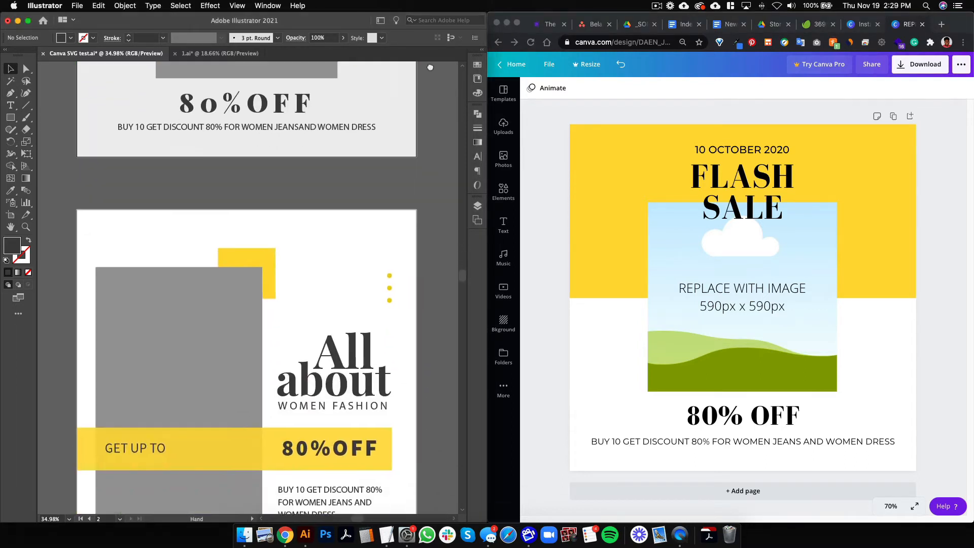
pyautogui.scroll(-4, 449, 216)
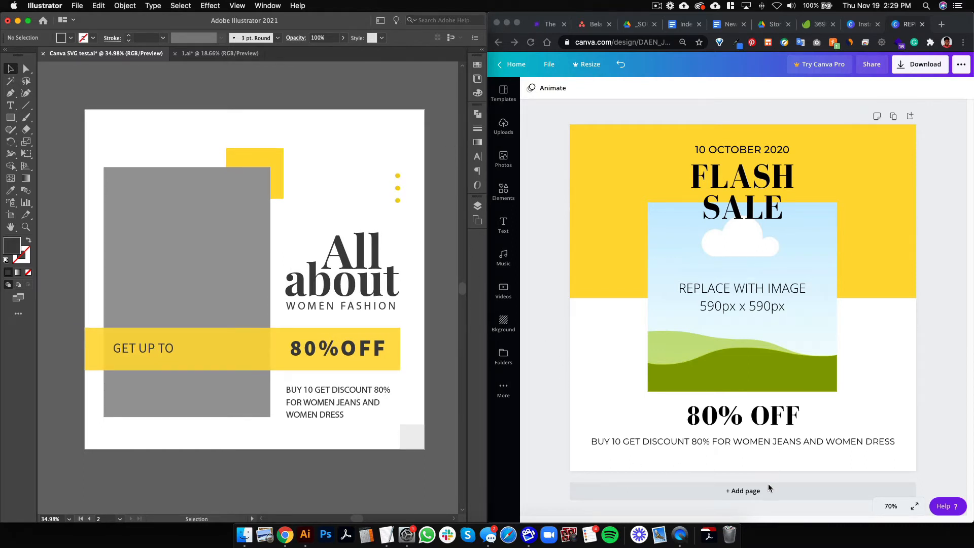
pyautogui.click(753, 495)
pyautogui.click(753, 494)
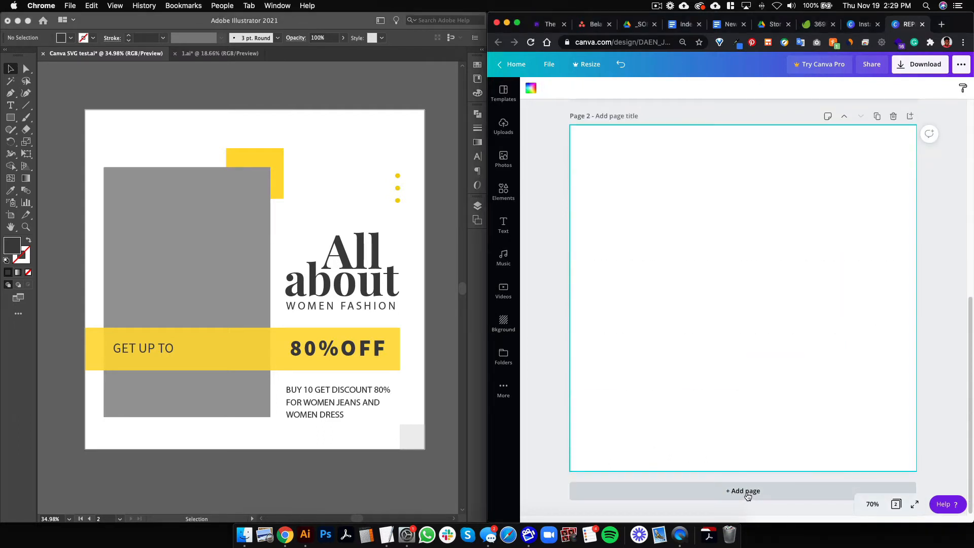
pyautogui.click(845, 120)
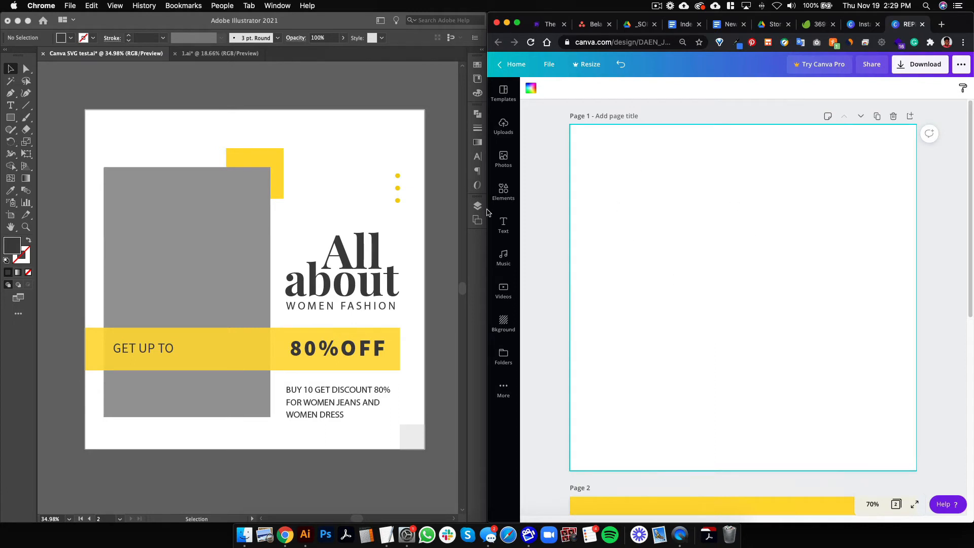
# Add a square shape to the blank page in Canva, enlarge it to cover the whole page and colour it white
pyautogui.click(351, 142)
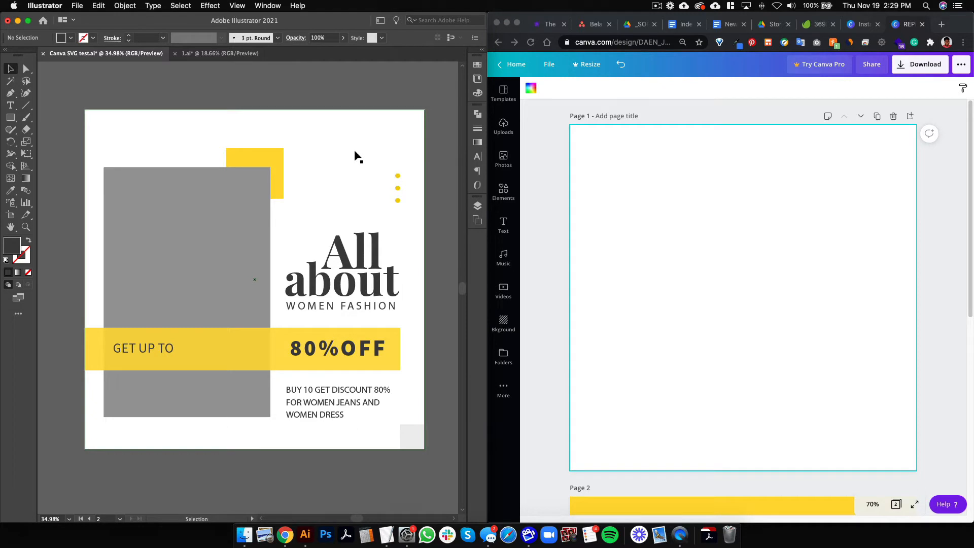
pyautogui.click(503, 191)
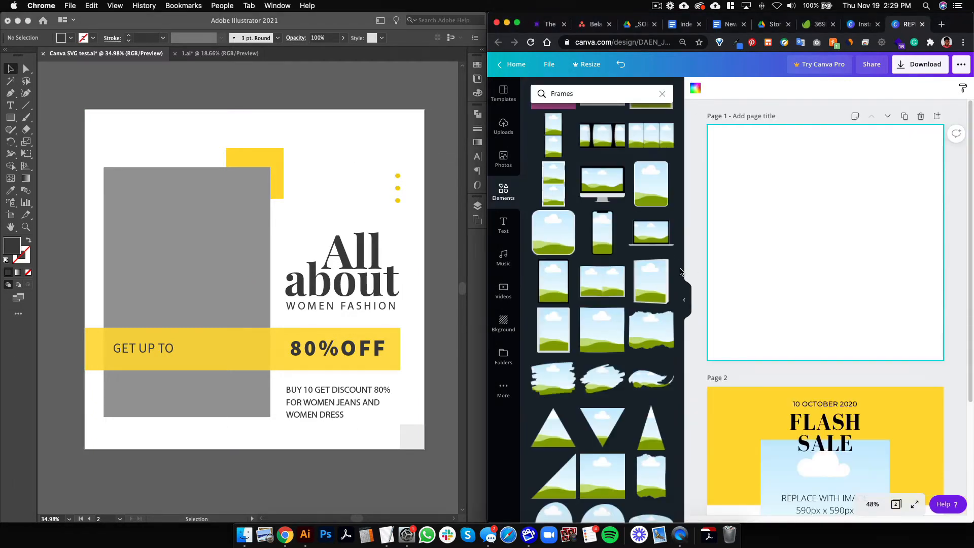
pyautogui.click(502, 193)
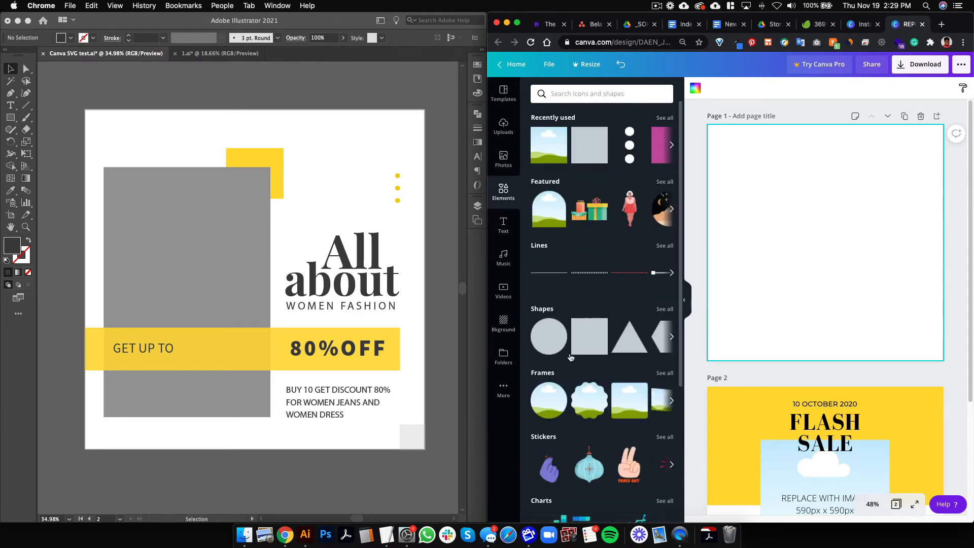
pyautogui.click(589, 340)
pyautogui.moveTo(809, 236); pyautogui.dragTo(765, 191)
pyautogui.moveTo(838, 254); pyautogui.dragTo(955, 349)
pyautogui.click(695, 88)
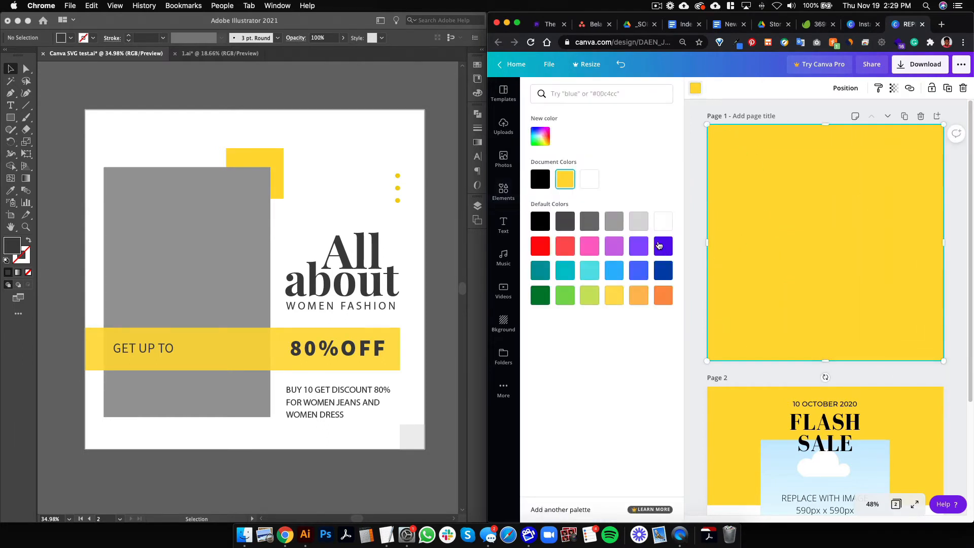
pyautogui.click(662, 221)
pyautogui.click(696, 349)
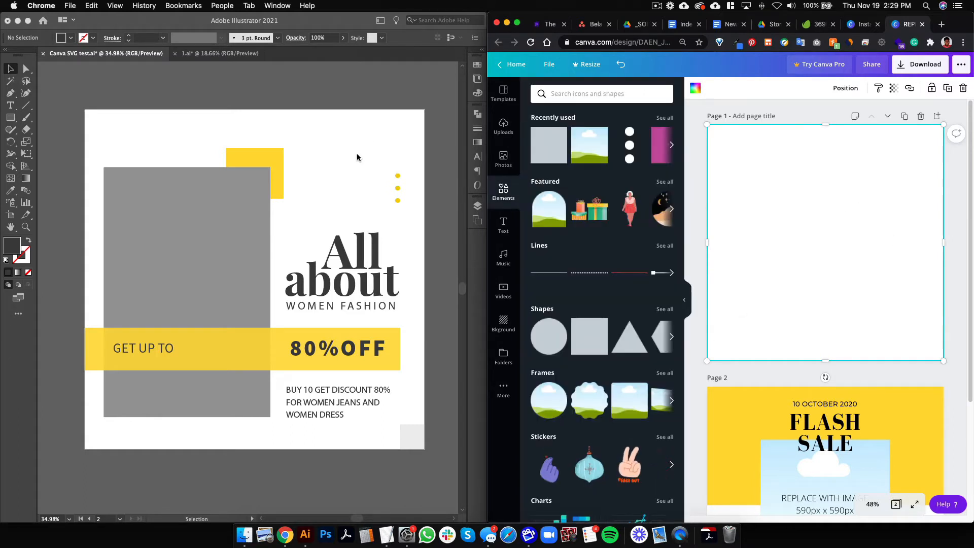
# Add a yellow square, shrink it to a small accent block and place it in the upper middle of the page
pyautogui.click(590, 338)
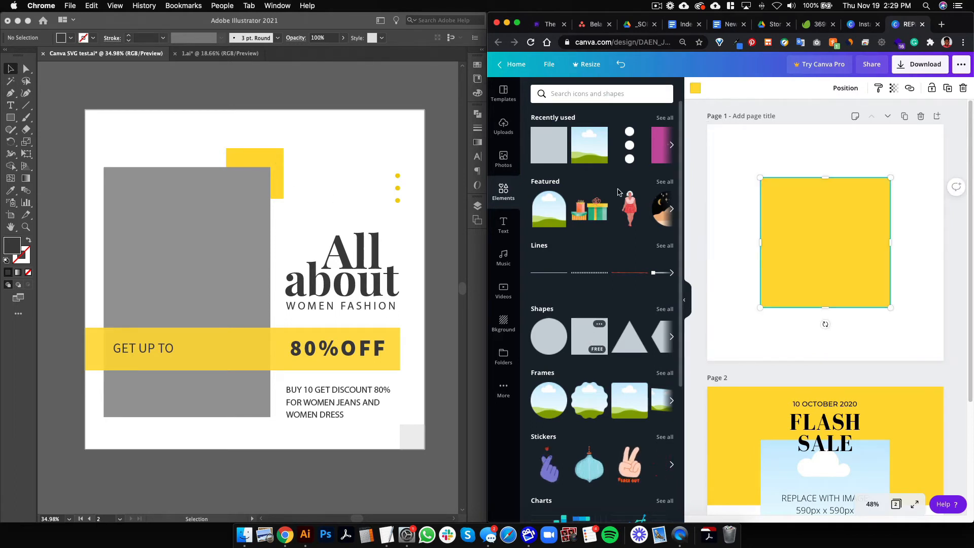
pyautogui.moveTo(892, 310); pyautogui.dragTo(808, 178)
pyautogui.click(939, 217)
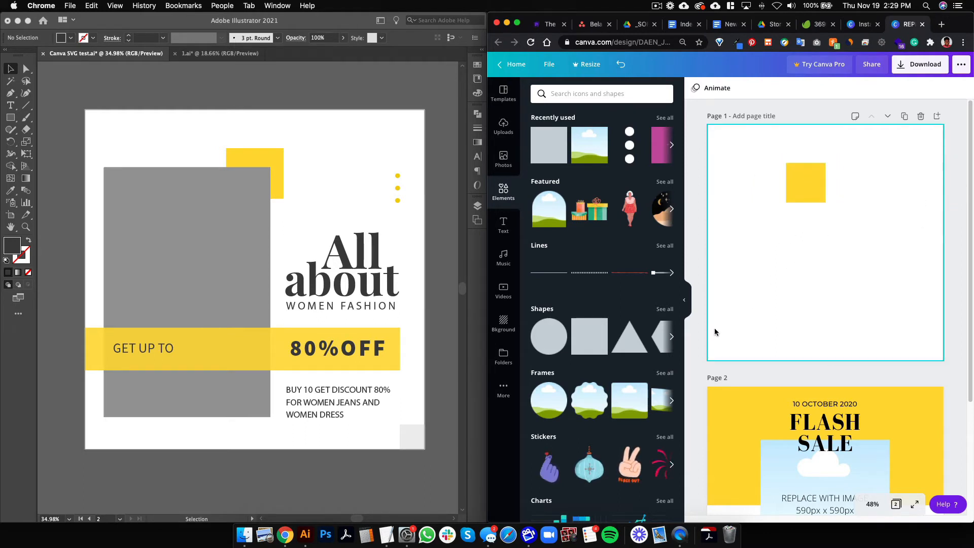
# Browse the full set of frames and add the Round Corner Rectangle Frame to the first page
pyautogui.click(176, 258)
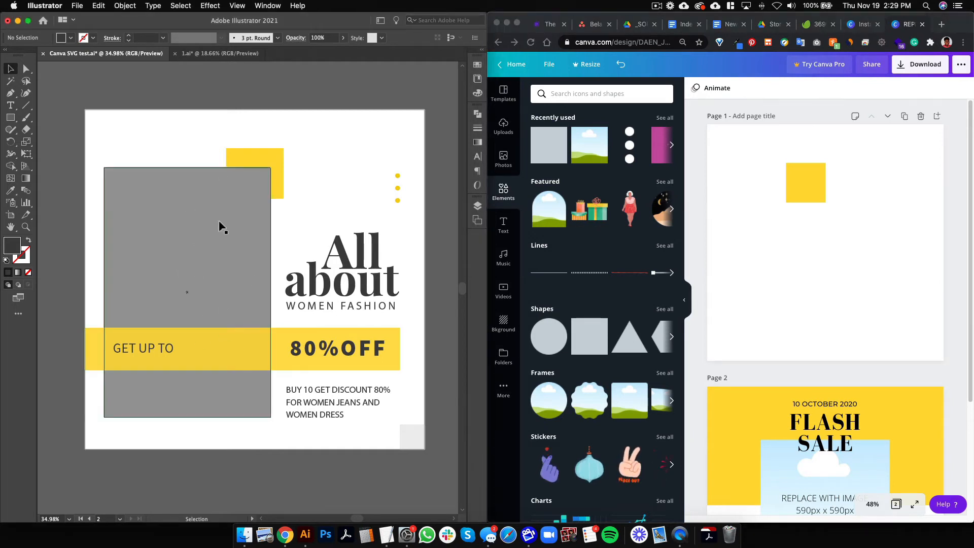
pyautogui.click(667, 377)
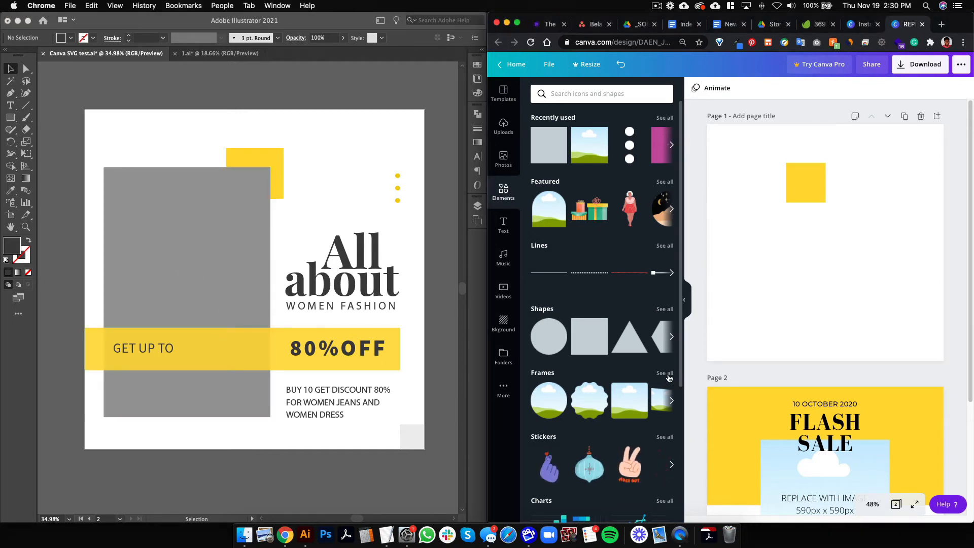
pyautogui.click(667, 376)
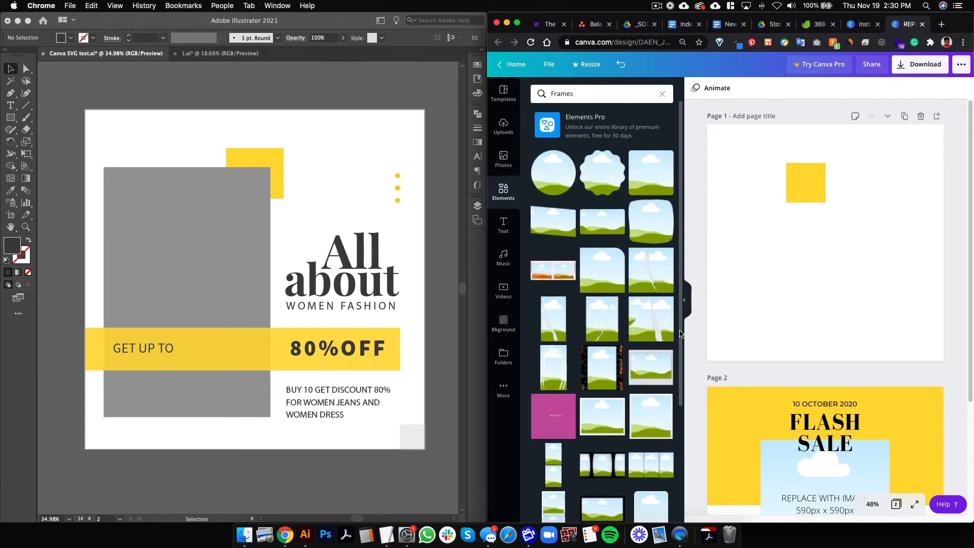
pyautogui.scroll(-1, 608, 372)
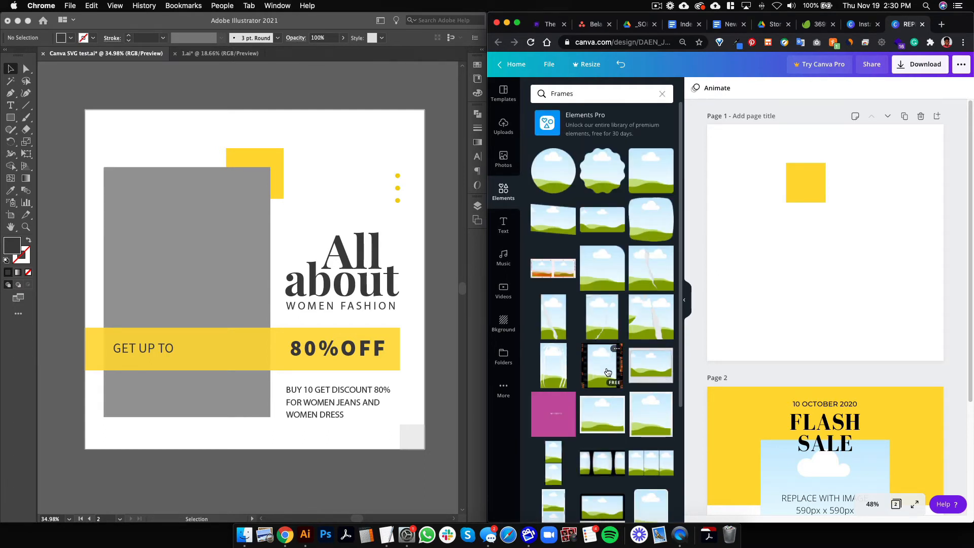
pyautogui.scroll(-2, 608, 373)
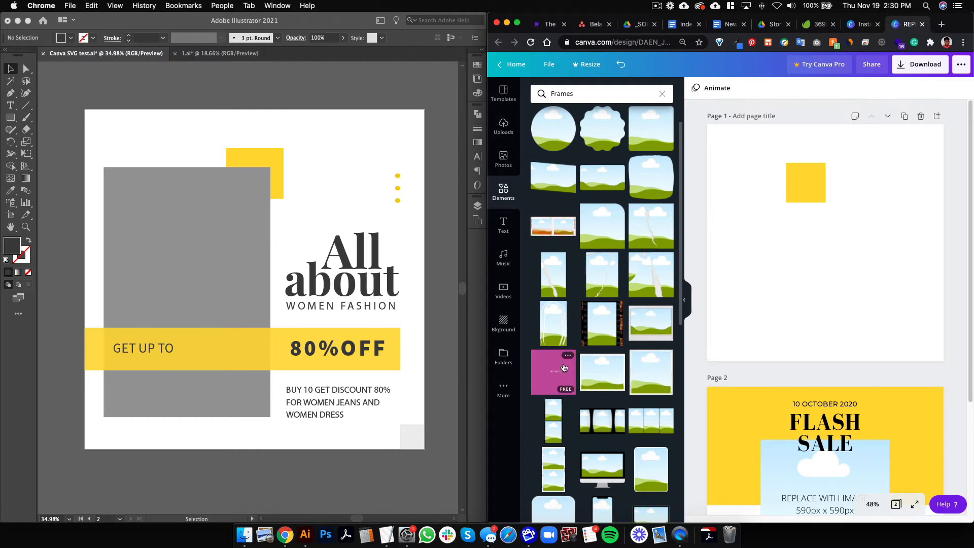
pyautogui.scroll(-1, 563, 368)
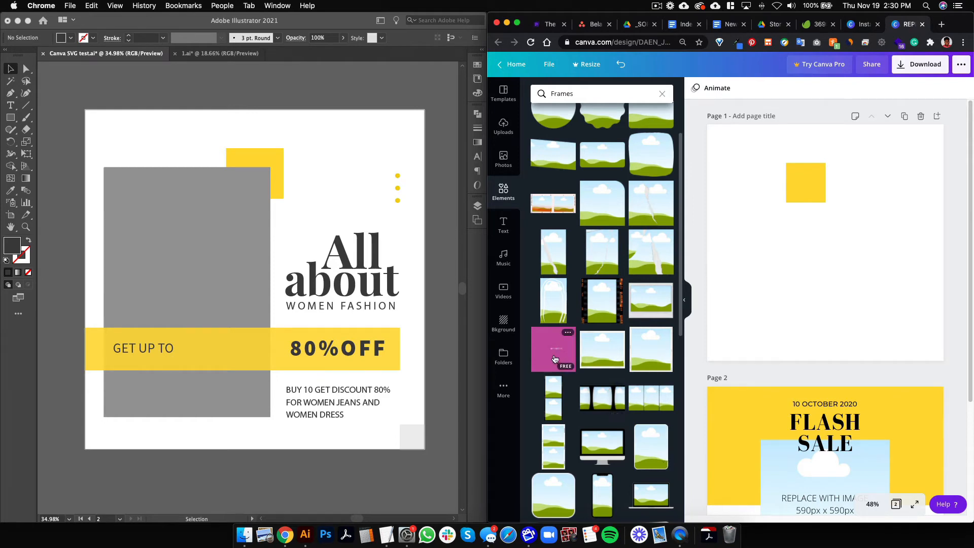
pyautogui.click(567, 333)
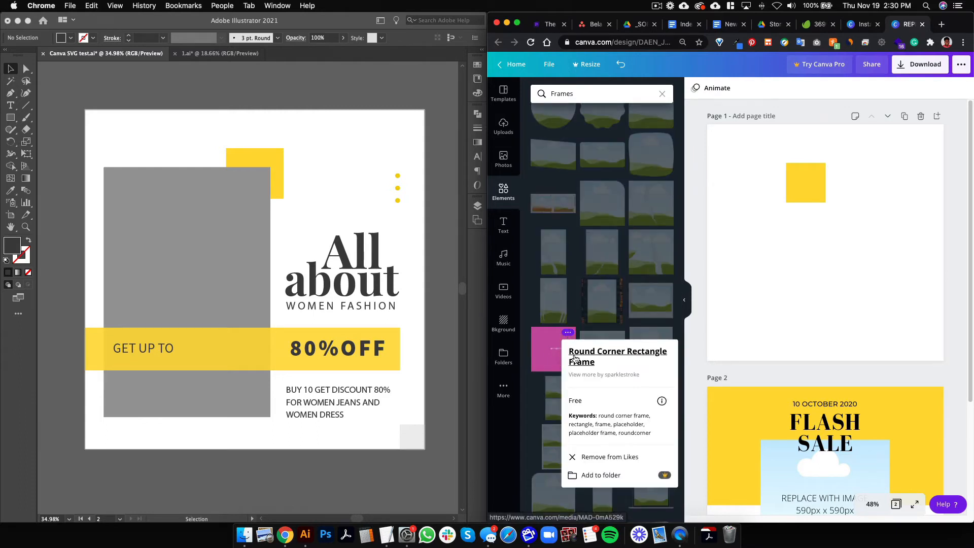
pyautogui.click(544, 346)
pyautogui.click(545, 345)
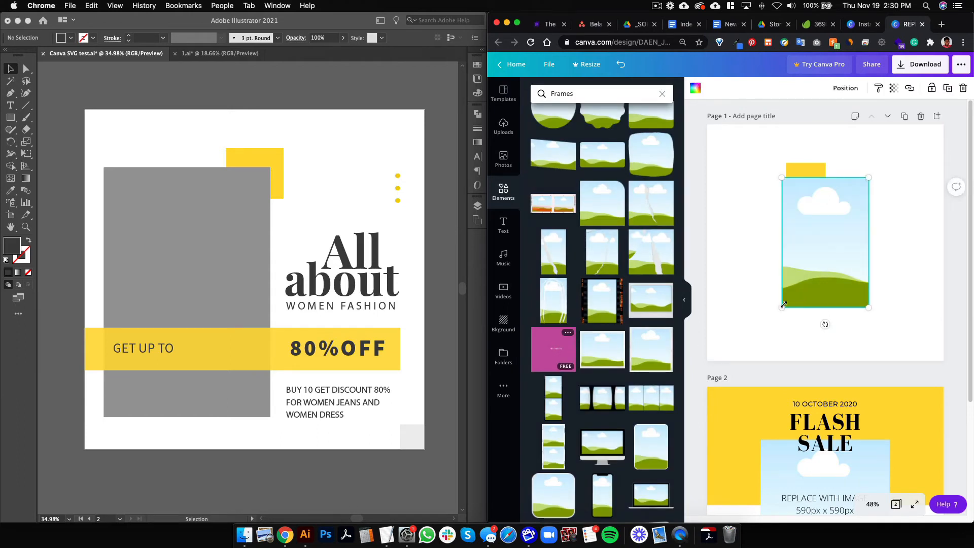
# Enlarge the frame over the page's left half and shift the yellow square so it peeks out behind the frame's upper-right corner
pyautogui.moveTo(783, 304); pyautogui.dragTo(746, 335)
pyautogui.moveTo(828, 287); pyautogui.dragTo(791, 285)
pyautogui.moveTo(814, 166); pyautogui.dragTo(840, 167)
pyautogui.click(788, 223)
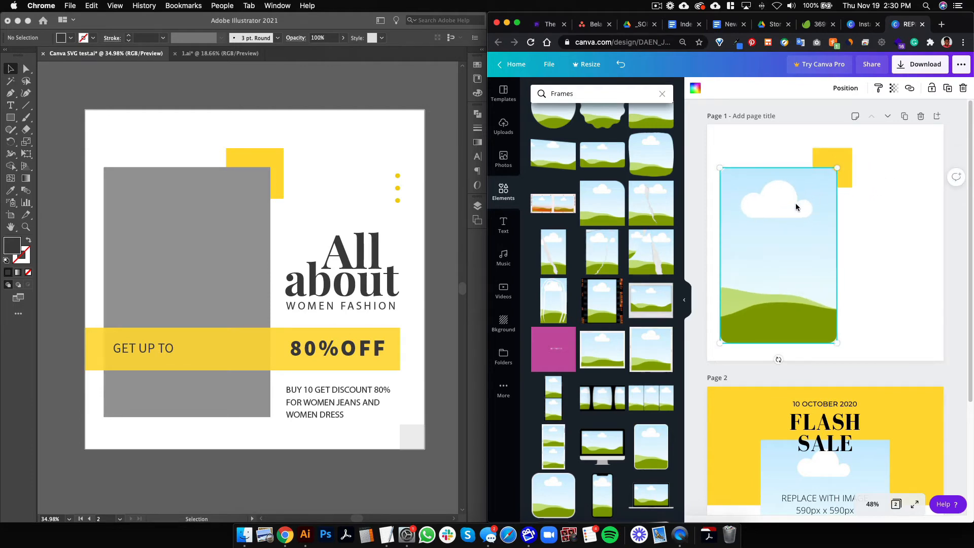
pyautogui.moveTo(795, 202); pyautogui.dragTo(797, 197)
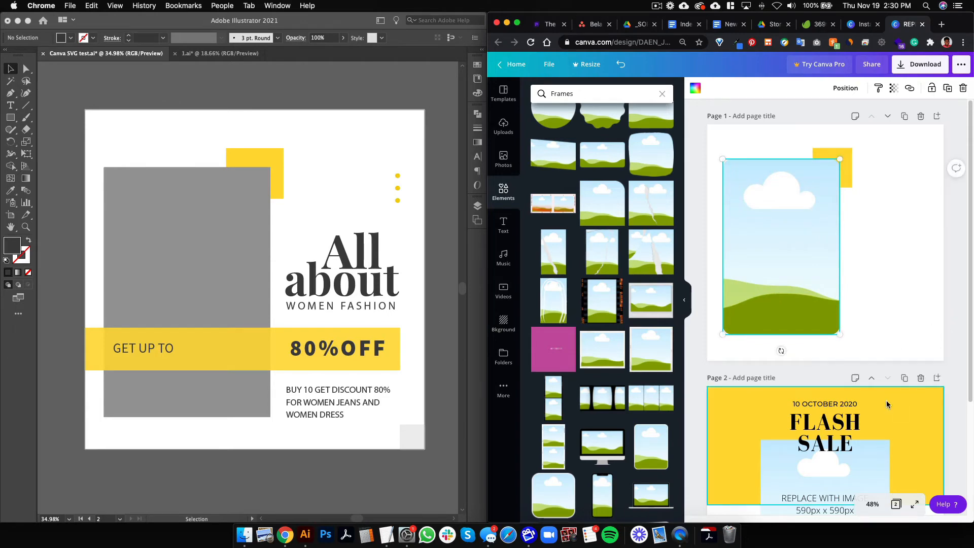
# Fine-tune the image frame's size to 533 x 800 px
pyautogui.click(848, 333)
pyautogui.click(826, 322)
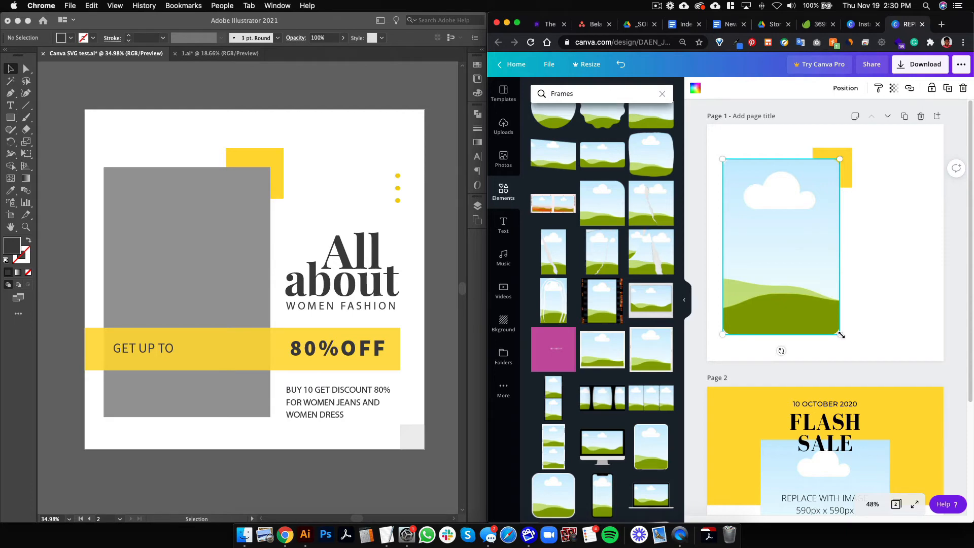
pyautogui.moveTo(841, 336); pyautogui.dragTo(840, 335)
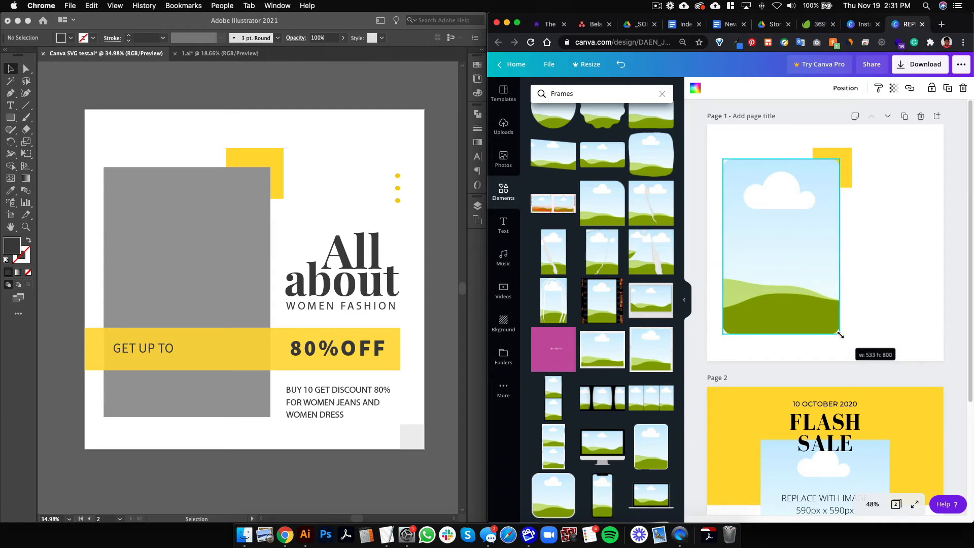
pyautogui.moveTo(840, 335); pyautogui.dragTo(840, 334)
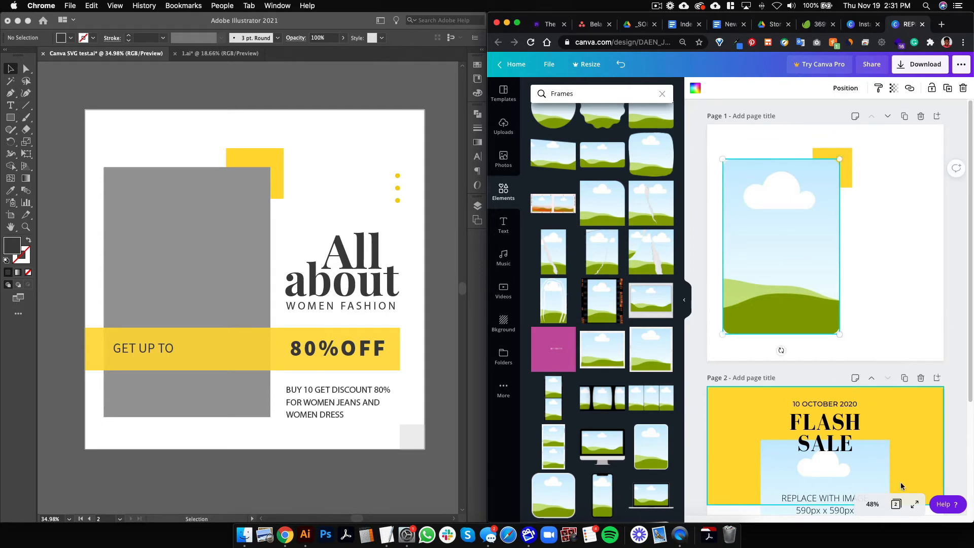
# Copy the "REPLACE WITH IMAGE" text from the Flash Sale page and place the copy over the new frame
pyautogui.scroll(-2, 844, 457)
pyautogui.click(840, 423)
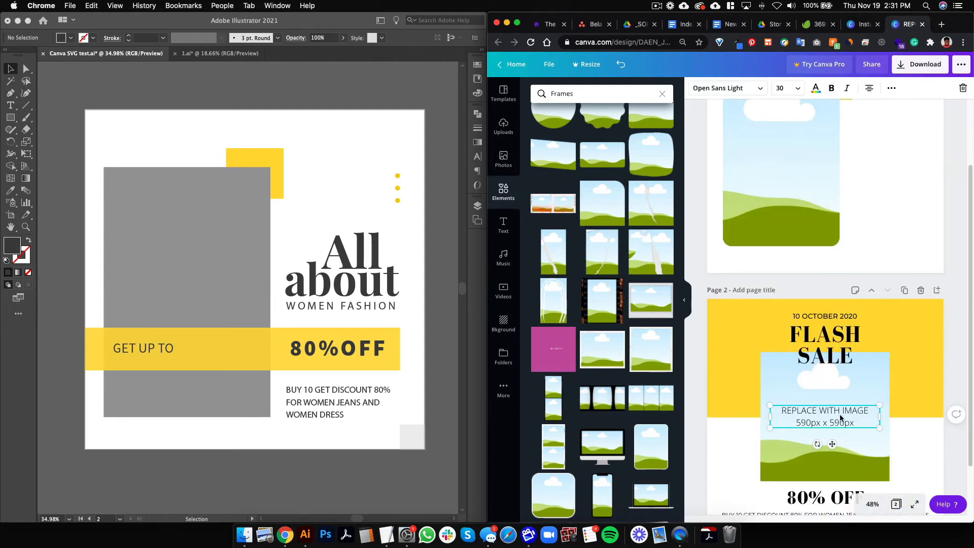
pyautogui.moveTo(841, 419); pyautogui.dragTo(809, 196)
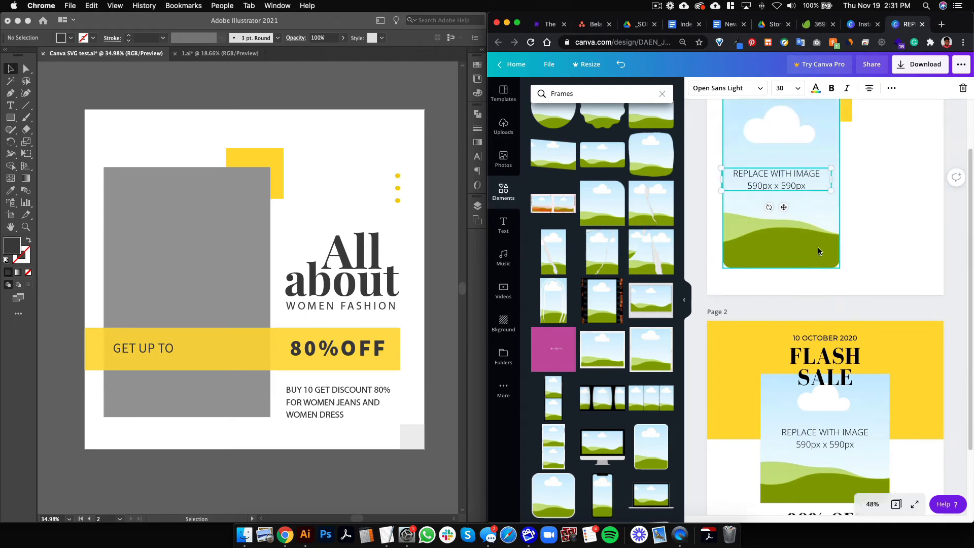
pyautogui.scroll(1, 818, 251)
pyautogui.moveTo(792, 235); pyautogui.dragTo(766, 226)
# Change the copied placeholder's dimensions to "533px x 800px" and centre the text on the frame
pyautogui.click(766, 225)
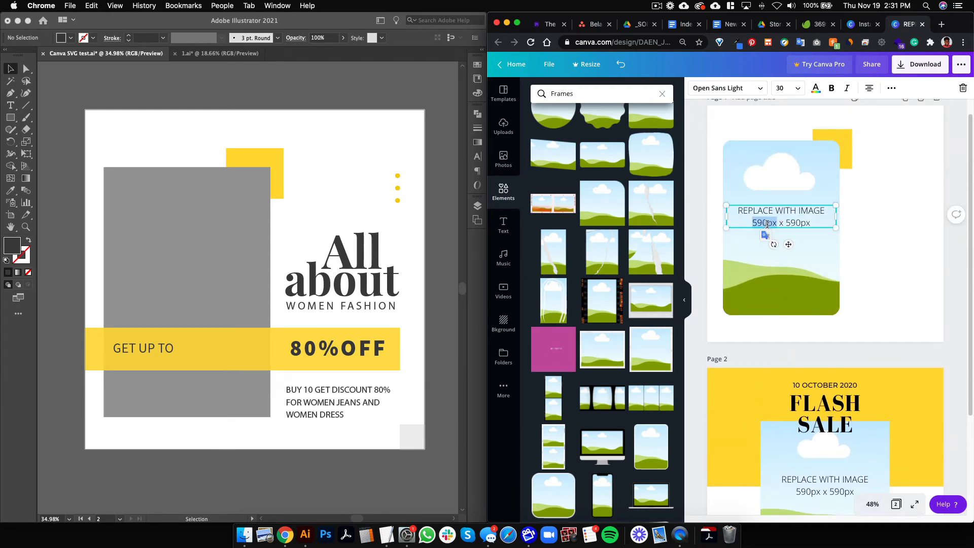
pyautogui.press('BackSpace')
pyautogui.press('BackSpace')
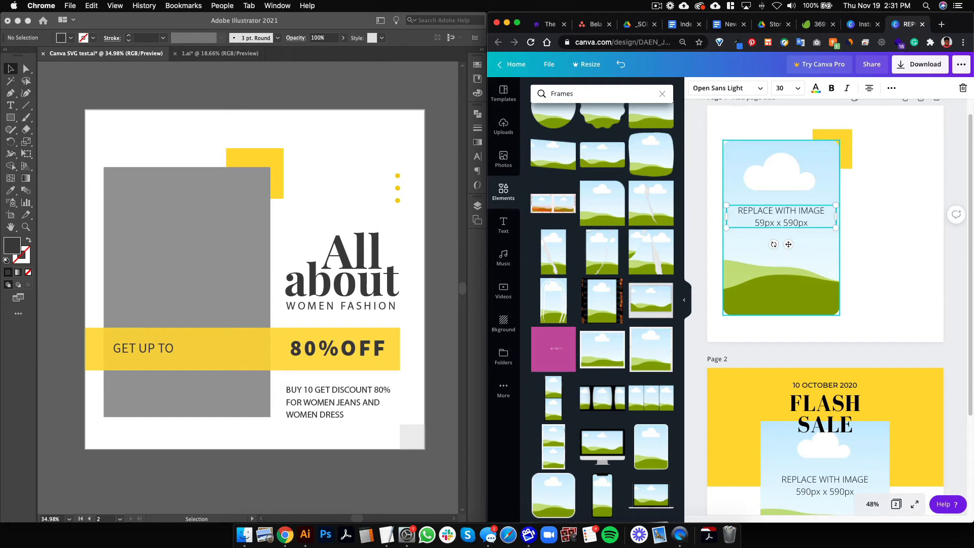
pyautogui.write('33')
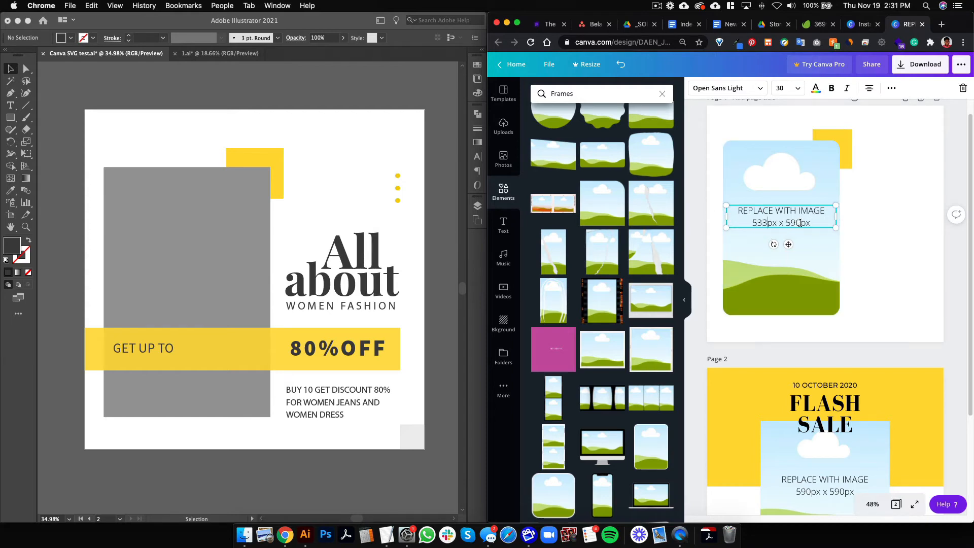
pyautogui.press('BackSpace')
pyautogui.press('BackSpace')
pyautogui.write('80')
pyautogui.press('BackSpace')
pyautogui.press('BackSpace')
pyautogui.press('BackSpace')
pyautogui.write('800')
pyautogui.moveTo(823, 227); pyautogui.dragTo(802, 235)
pyautogui.click(882, 250)
pyautogui.click(930, 295)
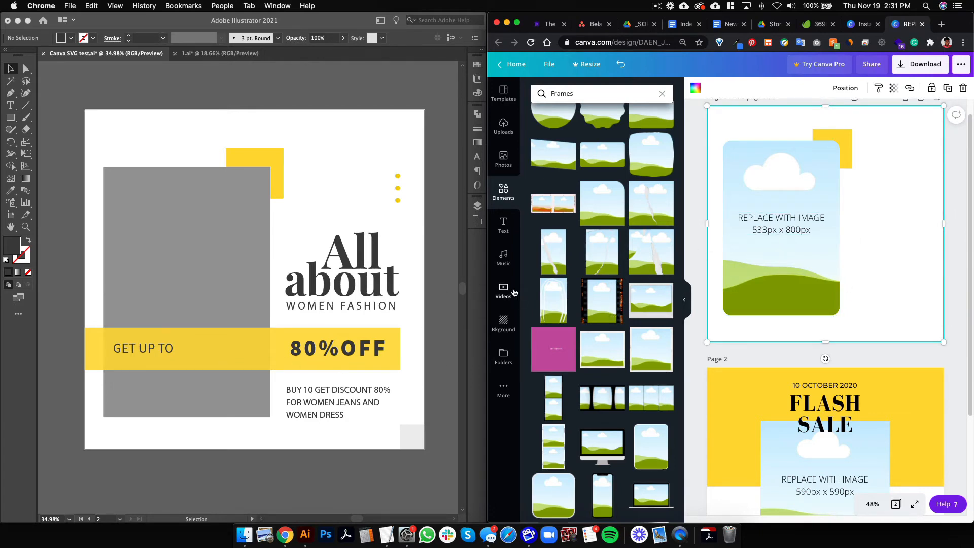
# Add a yellow square and reshape it into a wide, thin banner from the page's left edge across the frame's lower part
pyautogui.click(495, 198)
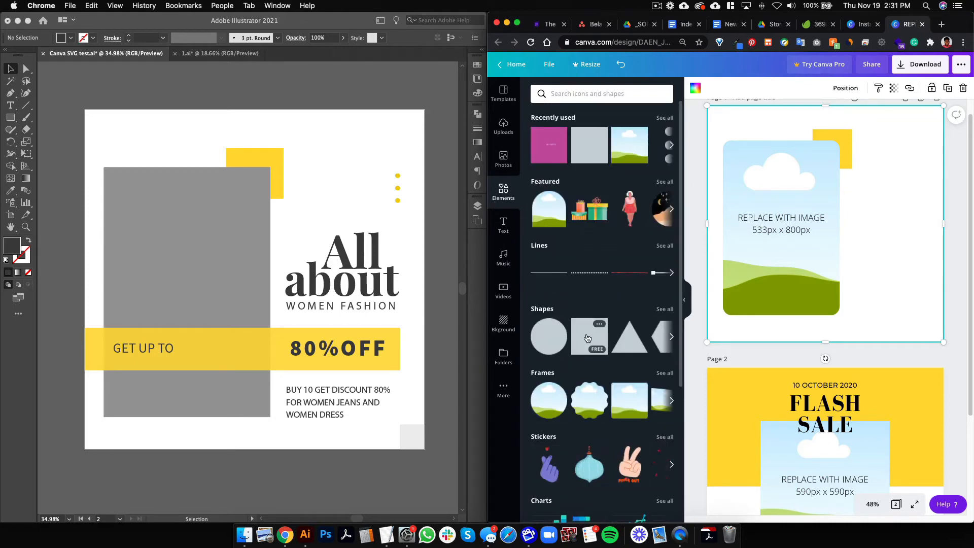
pyautogui.click(586, 338)
pyautogui.moveTo(865, 241); pyautogui.dragTo(863, 256)
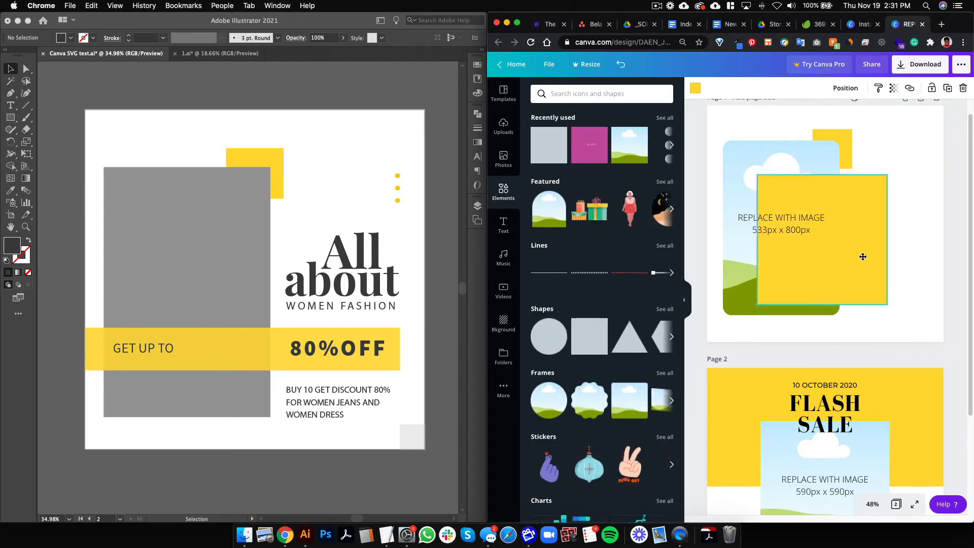
pyautogui.moveTo(837, 305); pyautogui.dragTo(773, 300)
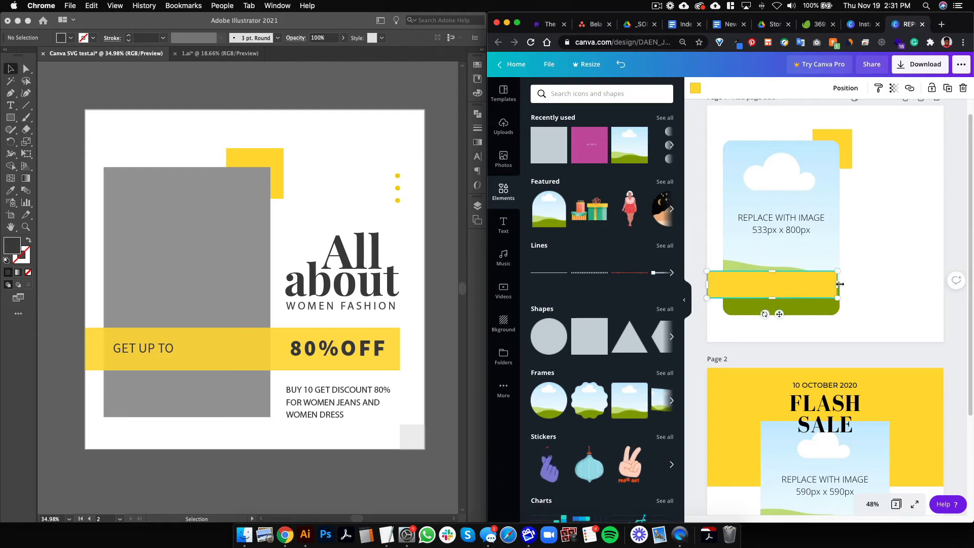
pyautogui.moveTo(839, 284); pyautogui.dragTo(918, 285)
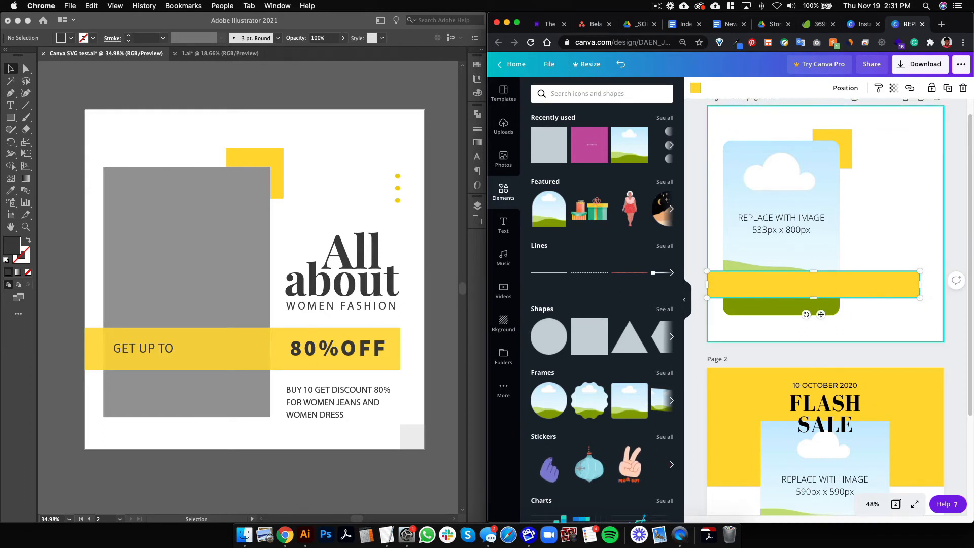
# Set the yellow banner's transparency to 80
pyautogui.click(893, 89)
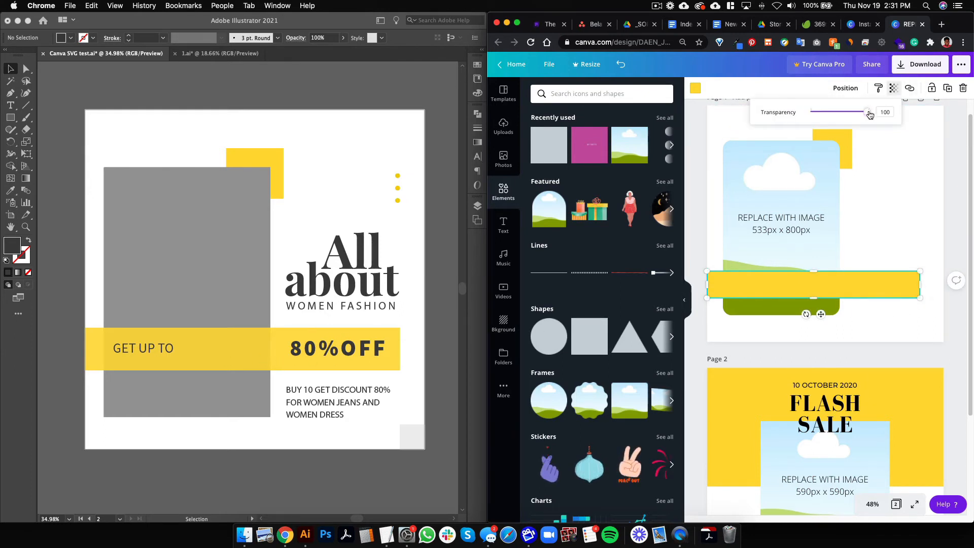
pyautogui.moveTo(869, 115); pyautogui.dragTo(856, 115)
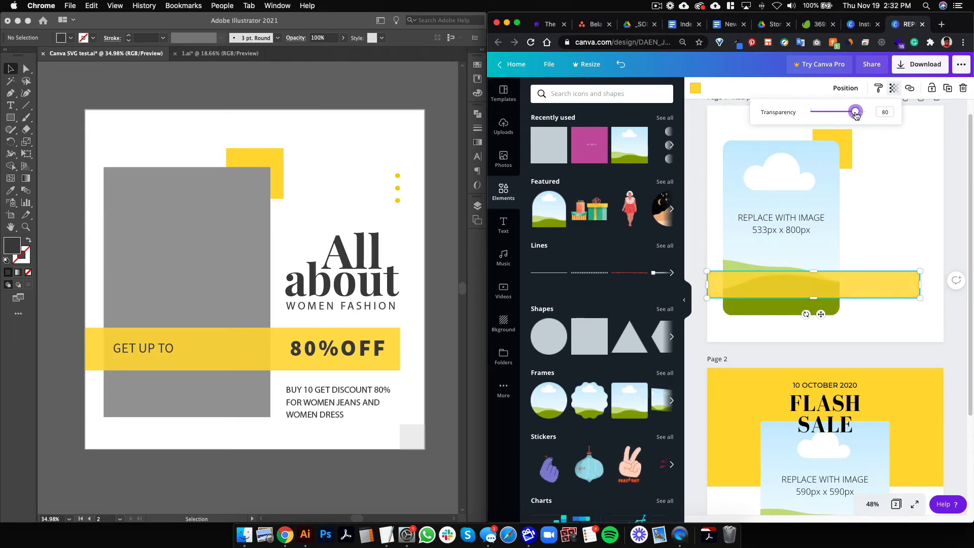
pyautogui.click(957, 222)
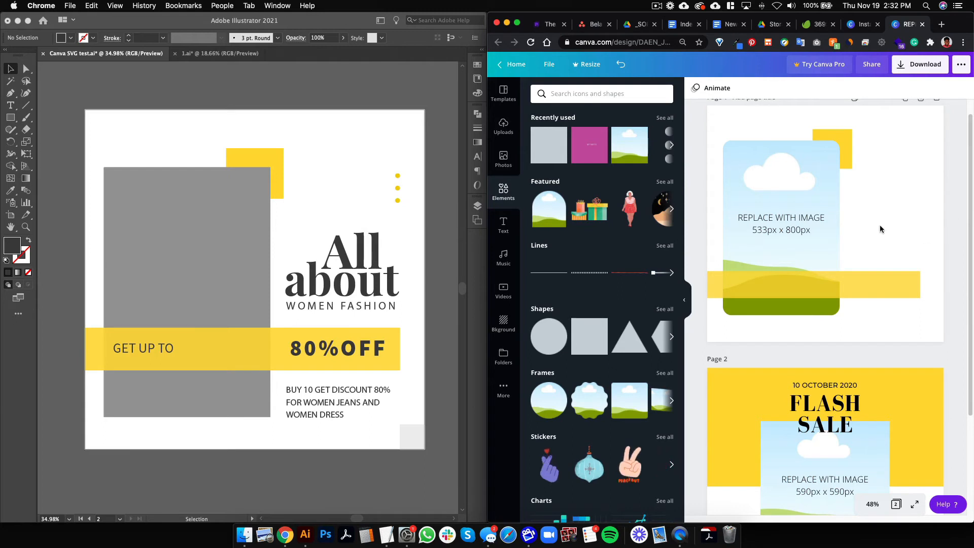
# Search the elements for "3 DOTS" and add the free vertical three-dot graphic to the page
pyautogui.click(588, 94)
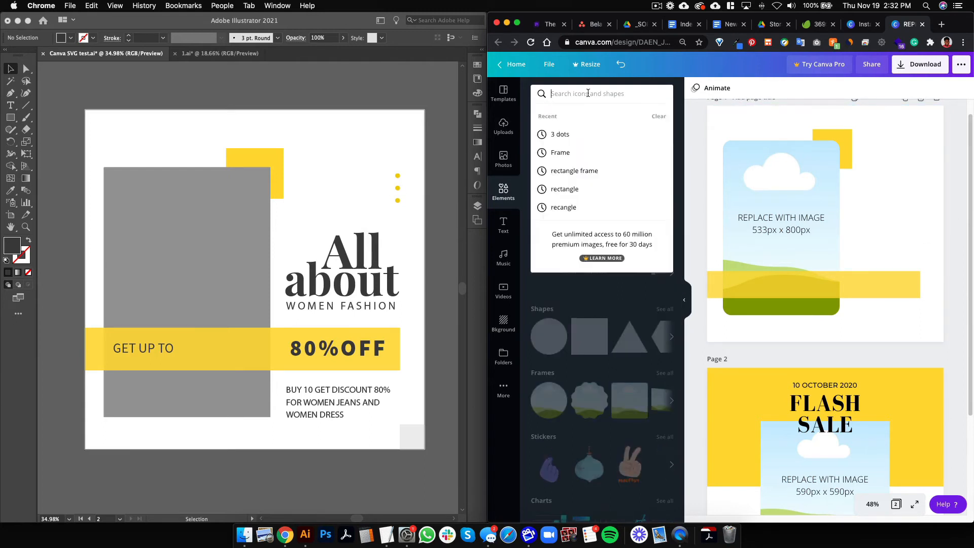
pyautogui.write('3DOTS')
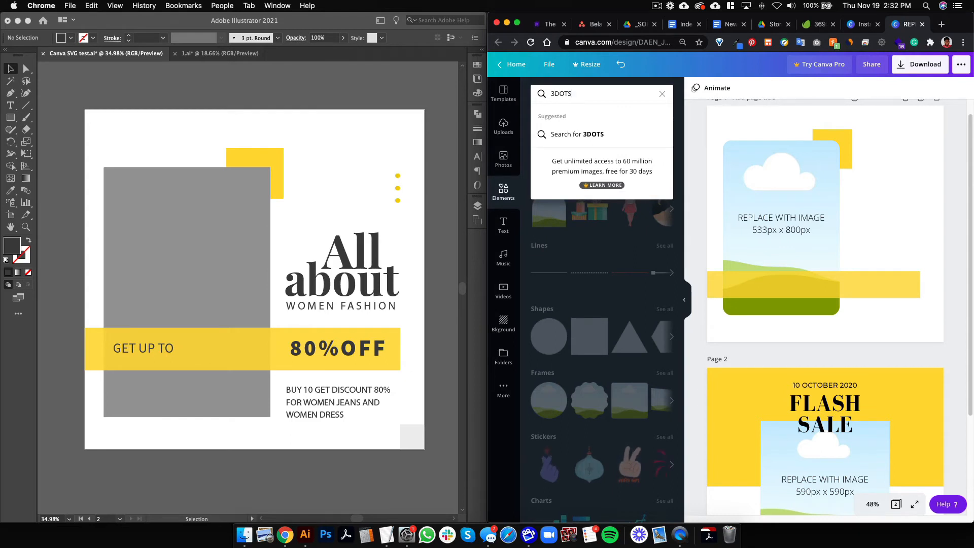
pyautogui.press('Return')
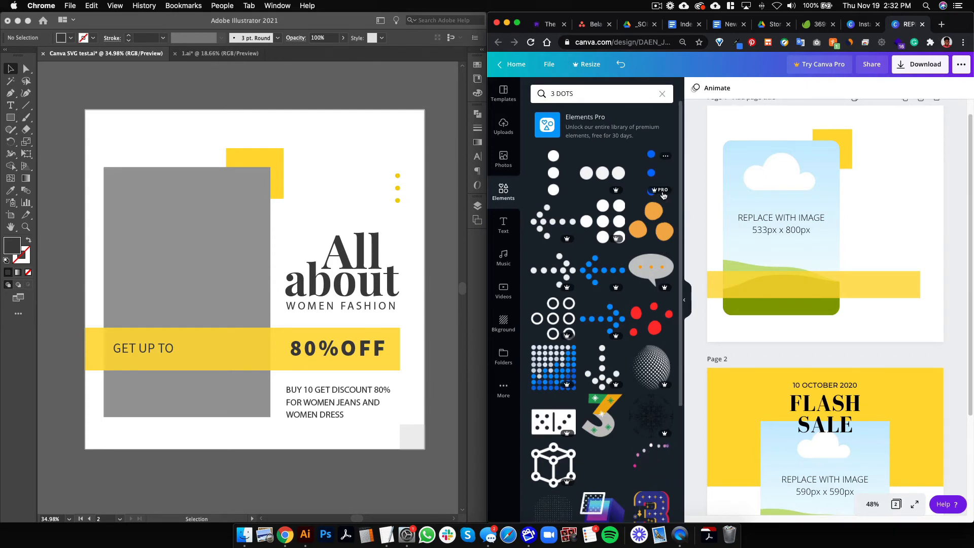
pyautogui.click(554, 178)
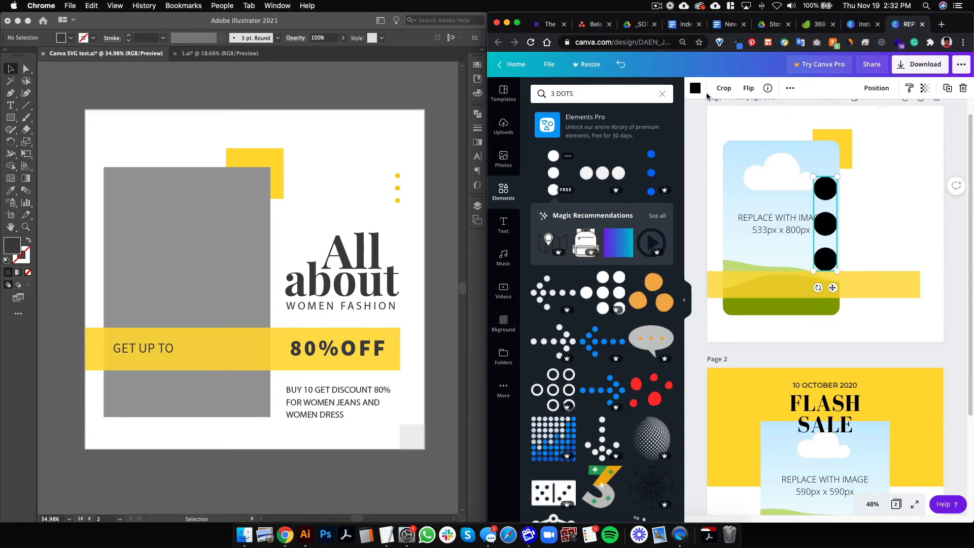
# Colour the three dots yellow, shrink them and place them near the page's upper-right corner
pyautogui.click(695, 90)
pyautogui.click(565, 178)
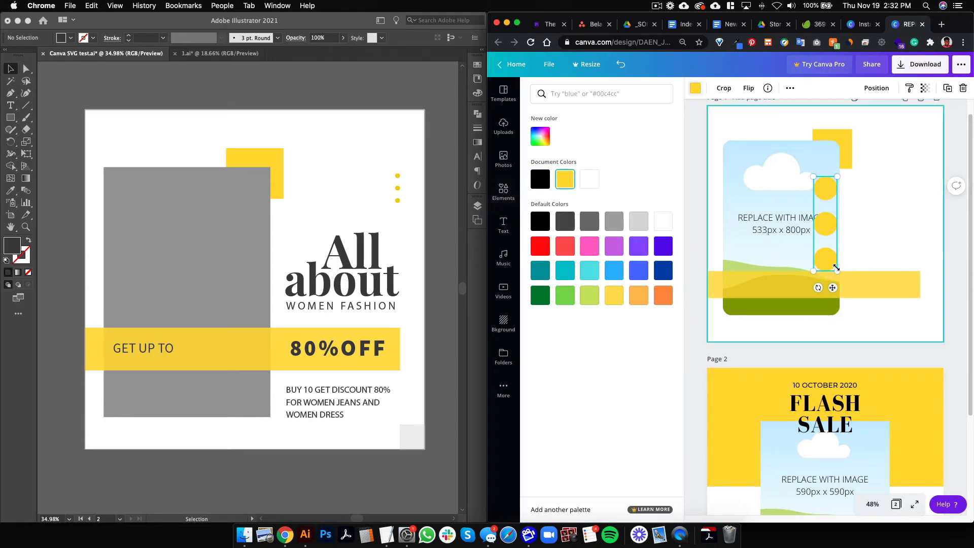
pyautogui.moveTo(812, 272); pyautogui.dragTo(932, 157)
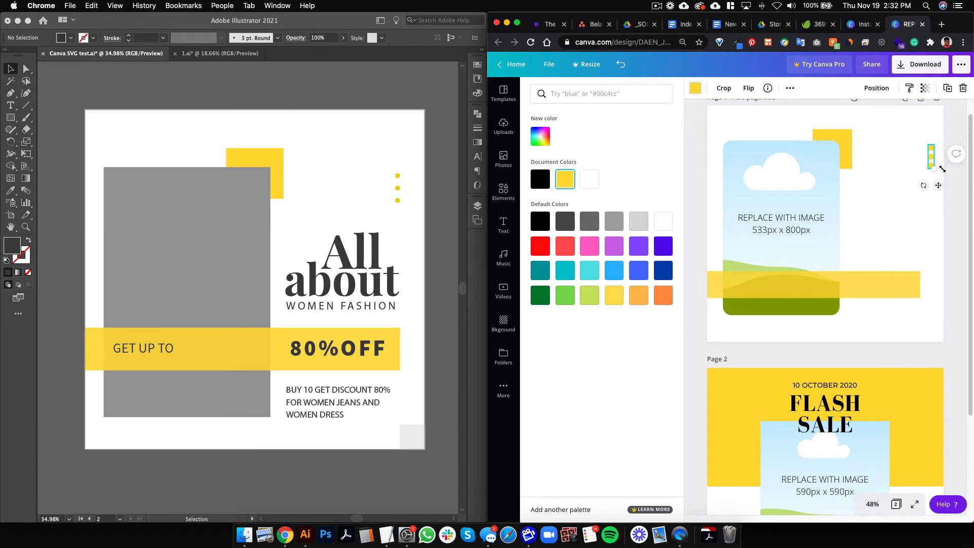
pyautogui.click(948, 289)
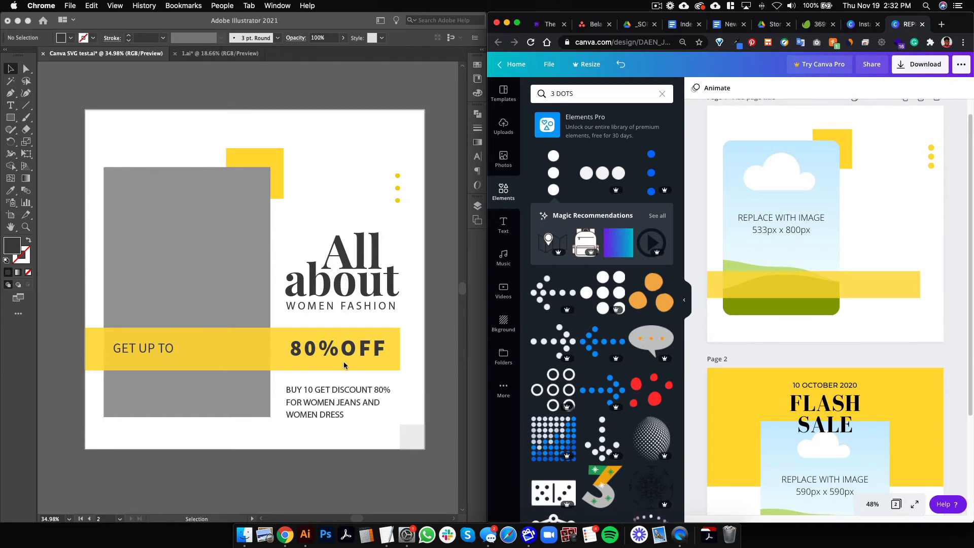
# Duplicate page 2's "FLASH SALE" heading onto page 1, beside the image frame and above the yellow banner
pyautogui.click(685, 302)
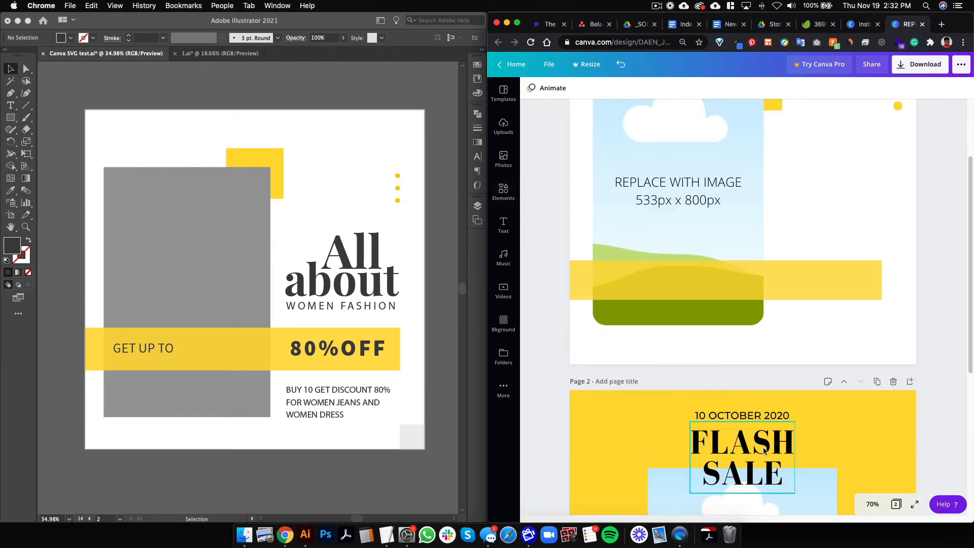
pyautogui.scroll(-3, 763, 451)
pyautogui.click(764, 345)
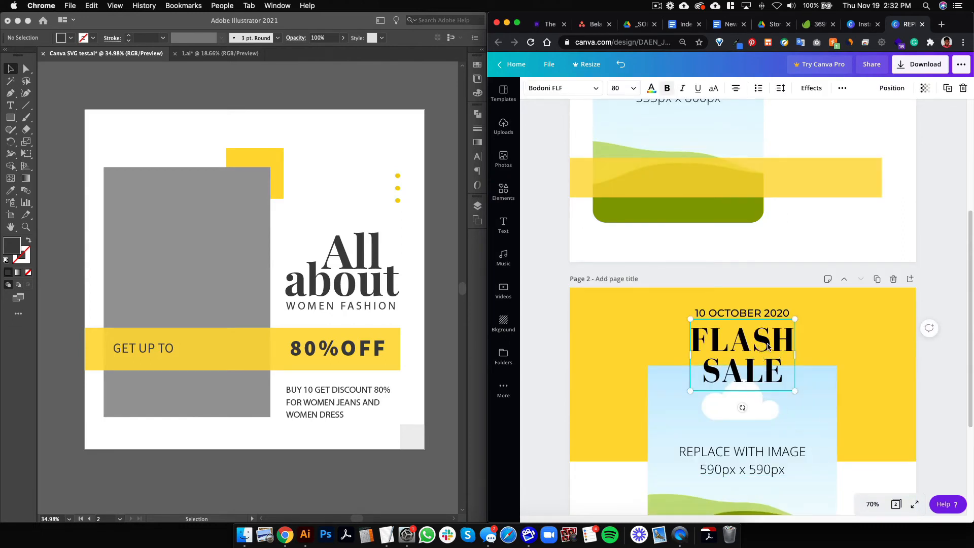
pyautogui.moveTo(768, 346); pyautogui.dragTo(858, 134)
pyautogui.scroll(2, 866, 181)
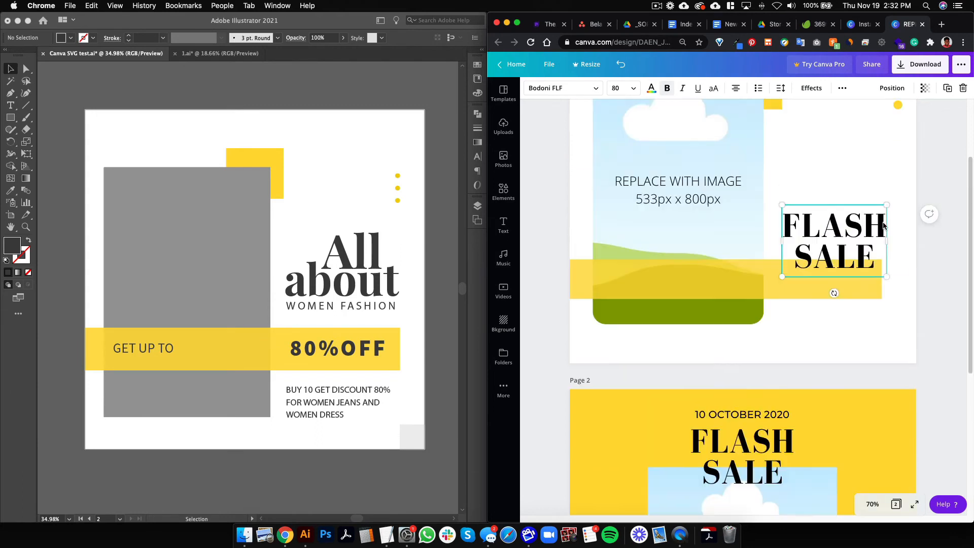
pyautogui.scroll(2, 883, 225)
pyautogui.moveTo(868, 290); pyautogui.dragTo(879, 236)
# Replace the duplicated heading's text with "All" and "about" on two lines
pyautogui.doubleClick(879, 236)
pyautogui.tripleClick(879, 237)
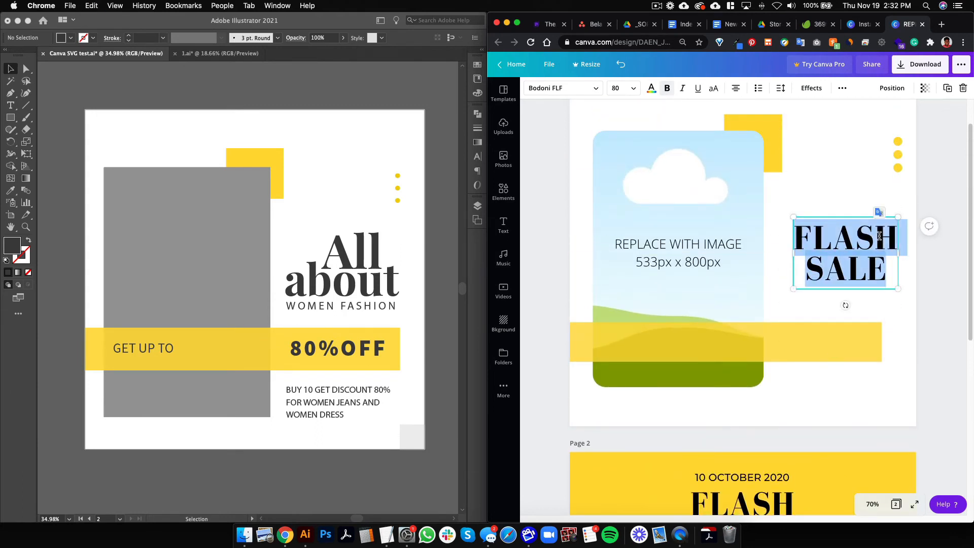
pyautogui.write('A')
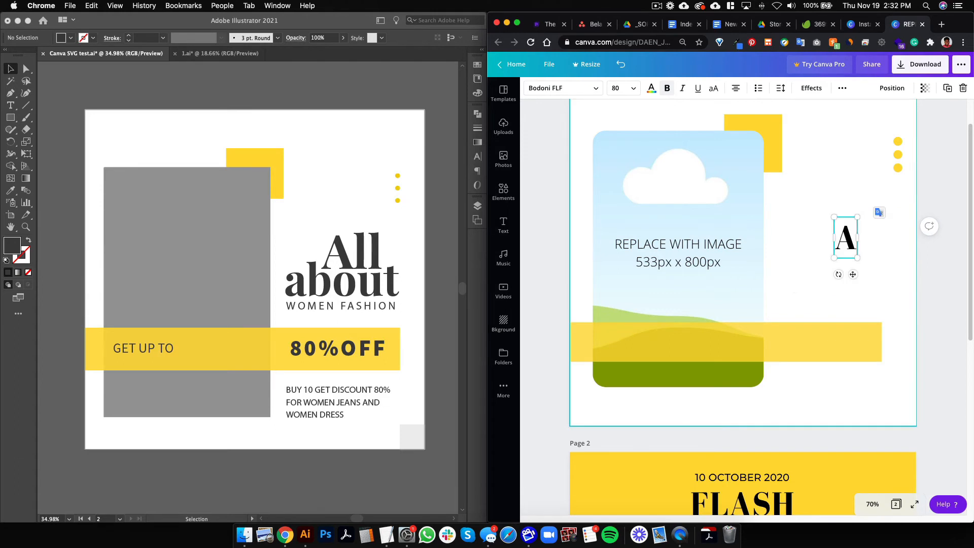
pyautogui.write('LL')
pyautogui.press('BackSpace')
pyautogui.press('BackSpace')
pyautogui.write('ll')
pyautogui.press('Return')
pyautogui.write('about')
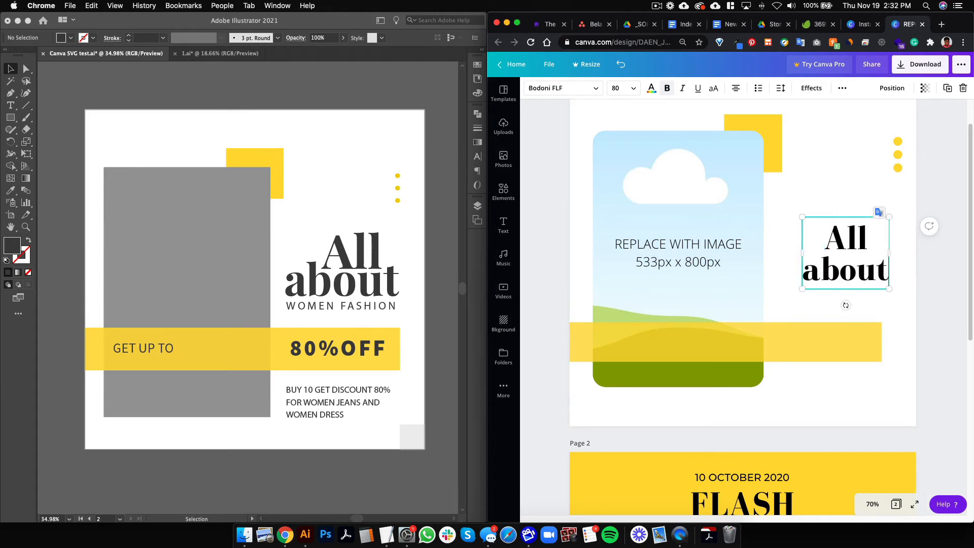
# Indent the word "All" with leading spaces so it shifts right above "about"
pyautogui.click(829, 241)
pyautogui.write('v')
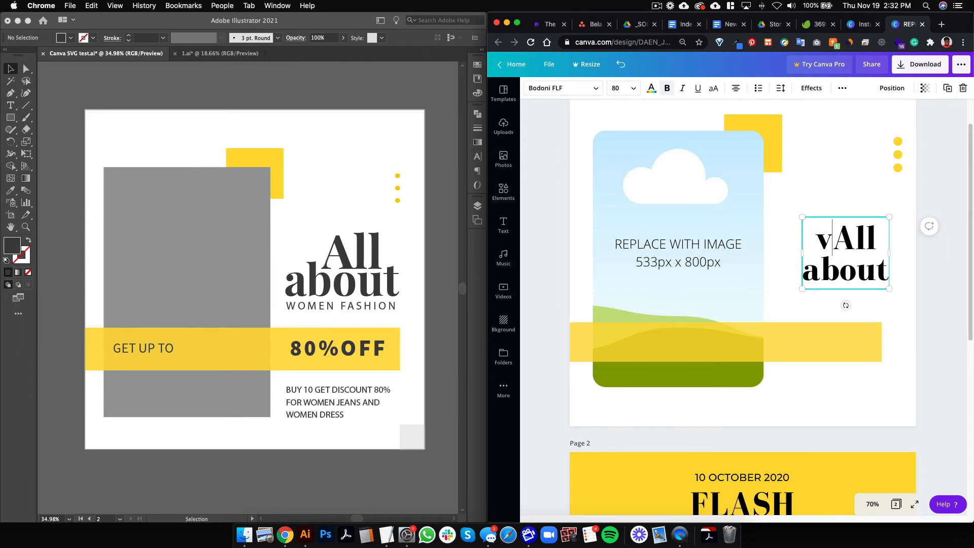
pyautogui.press('BackSpace')
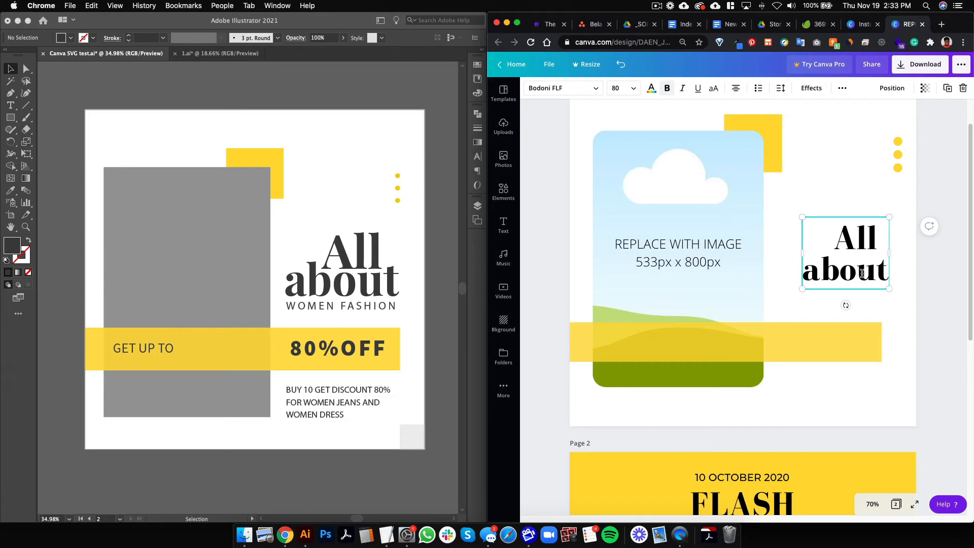
# Tighten the "All about" heading's line height to 0.56
pyautogui.press('super+a')
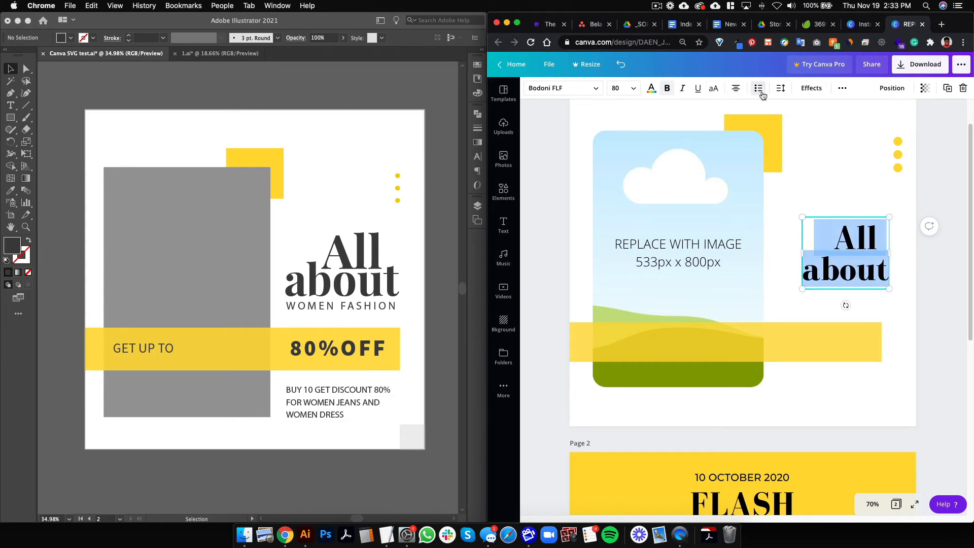
pyautogui.click(781, 90)
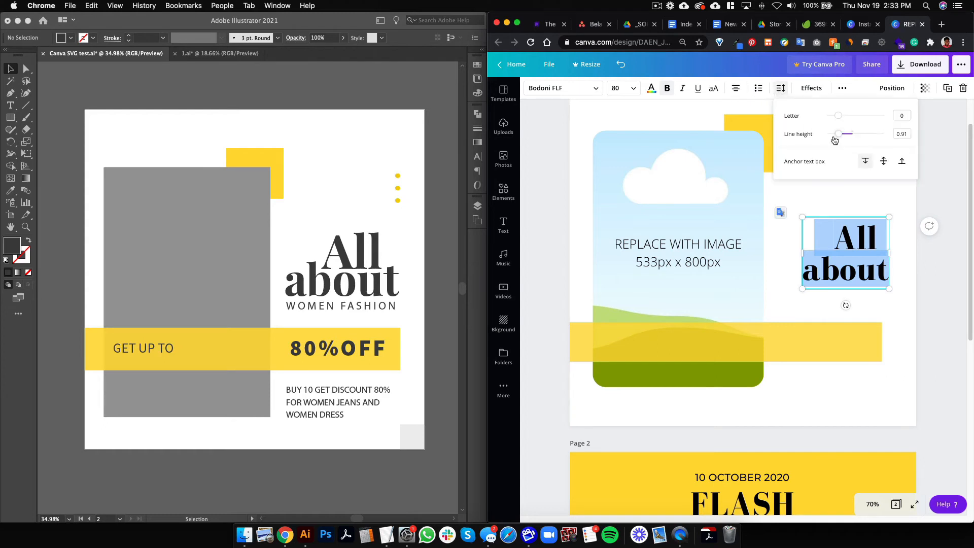
pyautogui.moveTo(838, 138); pyautogui.dragTo(829, 137)
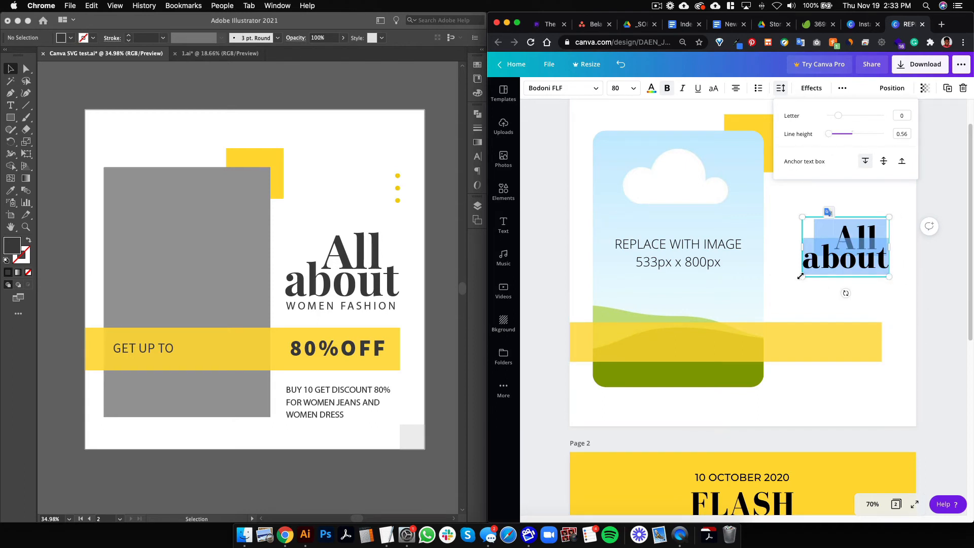
# Enlarge the "All about" heading to size 98.7 and place it beside the frame, right-aligned under the three dots
pyautogui.moveTo(800, 277); pyautogui.dragTo(781, 290)
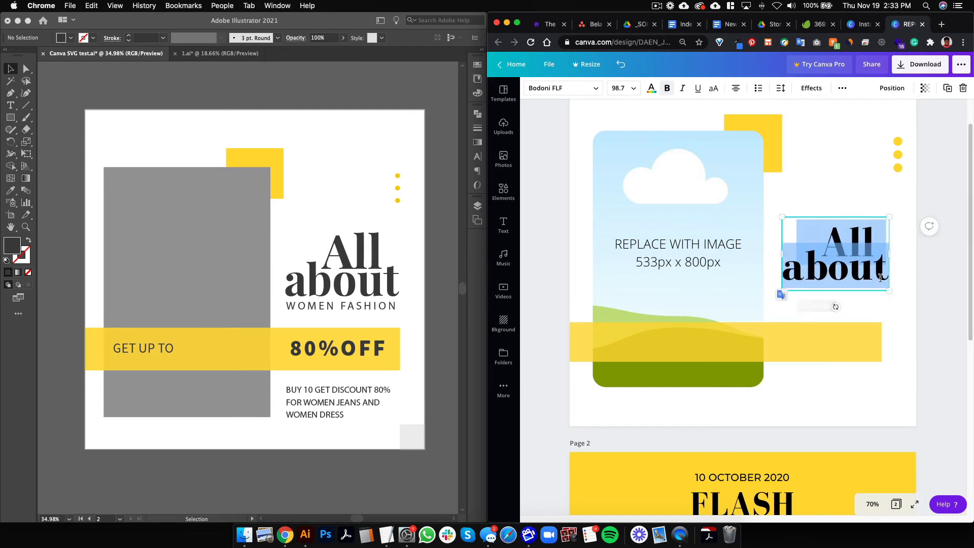
pyautogui.click(879, 296)
pyautogui.moveTo(866, 275); pyautogui.dragTo(875, 272)
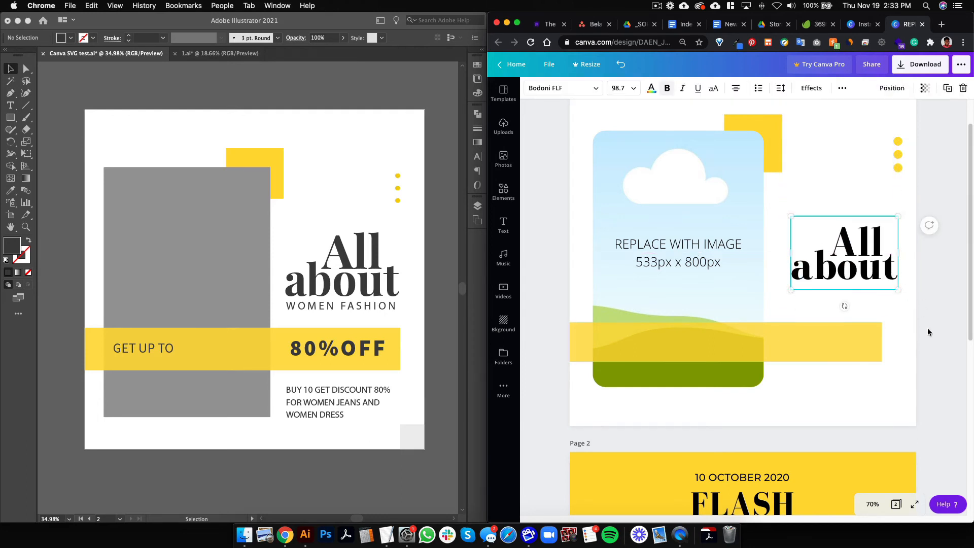
pyautogui.scroll(2, 923, 342)
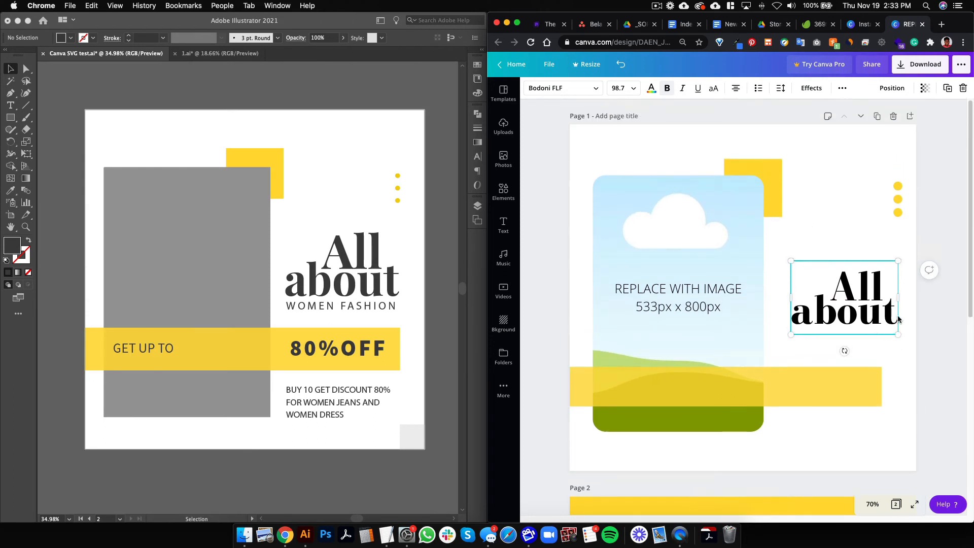
pyautogui.scroll(-1, 898, 316)
pyautogui.moveTo(874, 300); pyautogui.dragTo(874, 283)
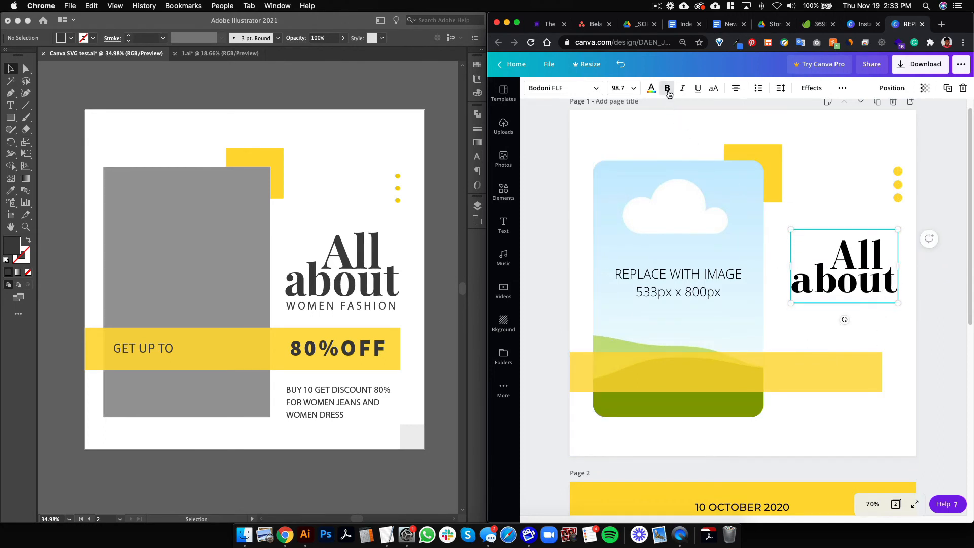
# Recolour the "All about" heading with a custom dark grey, slightly lighter than black
pyautogui.click(652, 89)
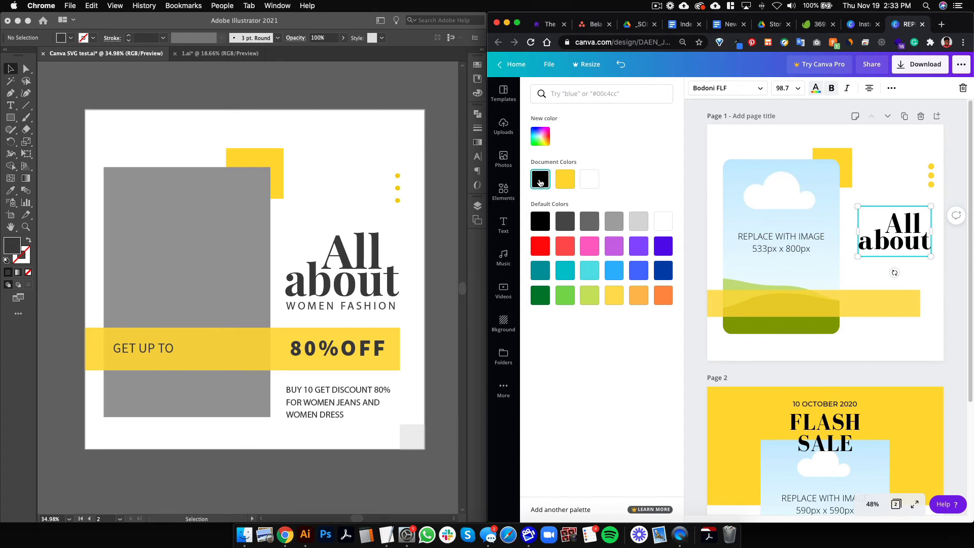
pyautogui.click(540, 136)
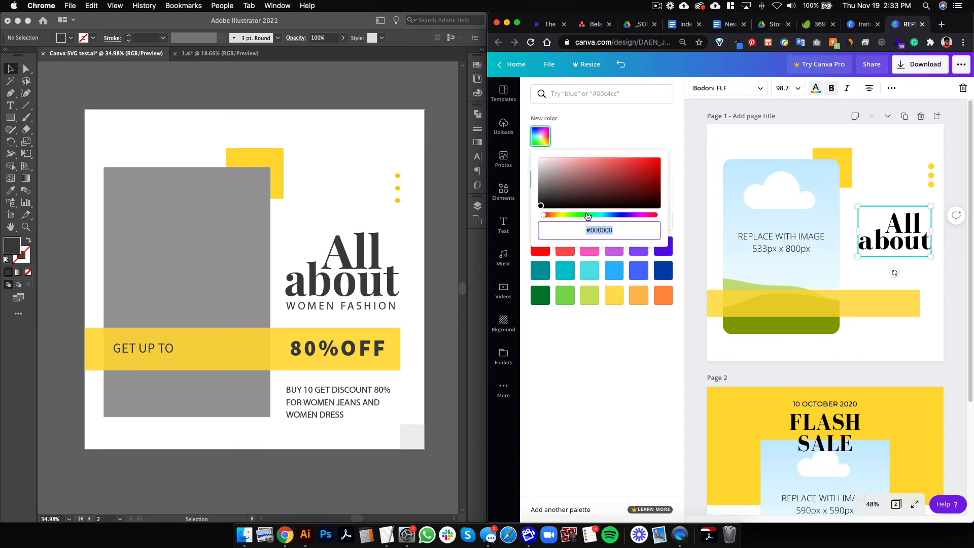
pyautogui.click(541, 199)
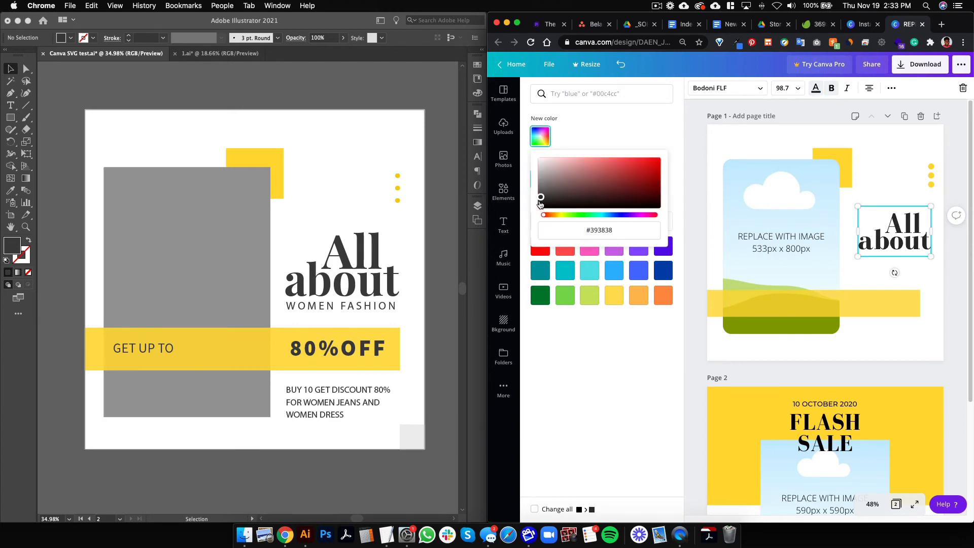
pyautogui.click(540, 202)
pyautogui.click(667, 390)
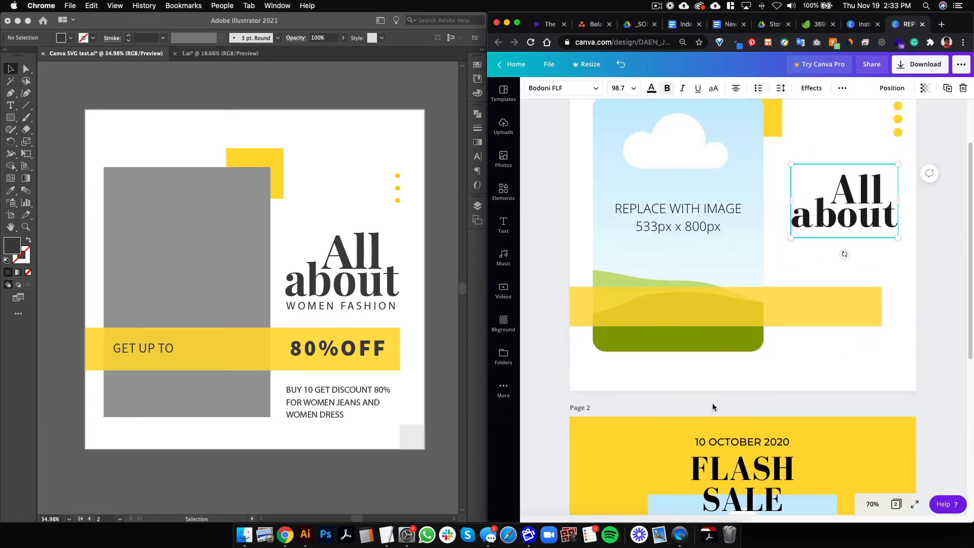
# Duplicate page 2's date text below the "All about" heading and change its wording to "WOMEN FASHION"
pyautogui.click(754, 444)
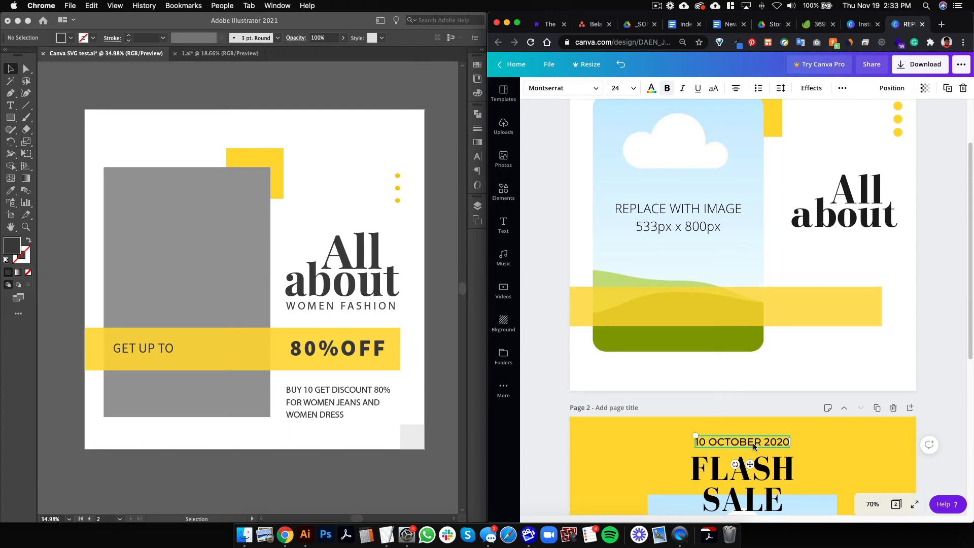
pyautogui.moveTo(753, 442); pyautogui.dragTo(845, 246)
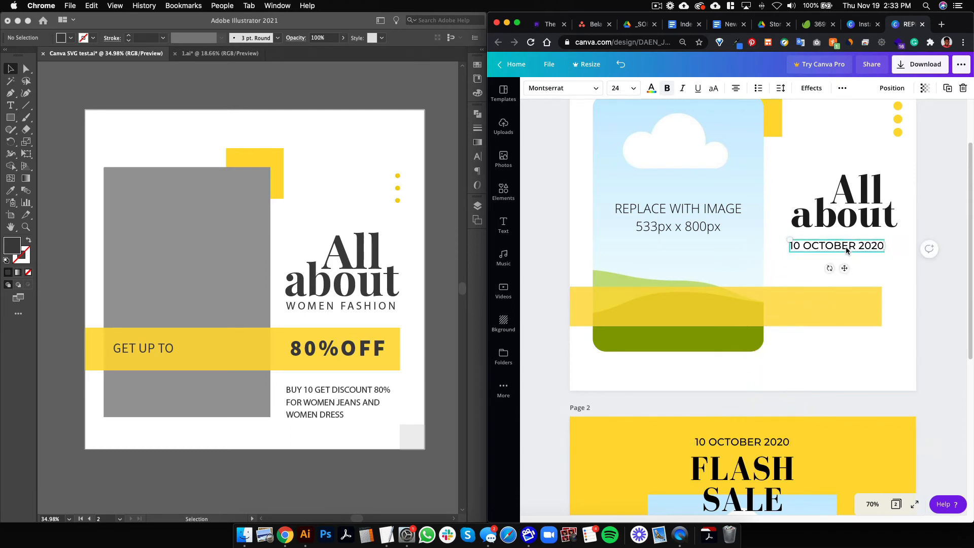
pyautogui.doubleClick(845, 247)
pyautogui.write('WOMEN FASHION')
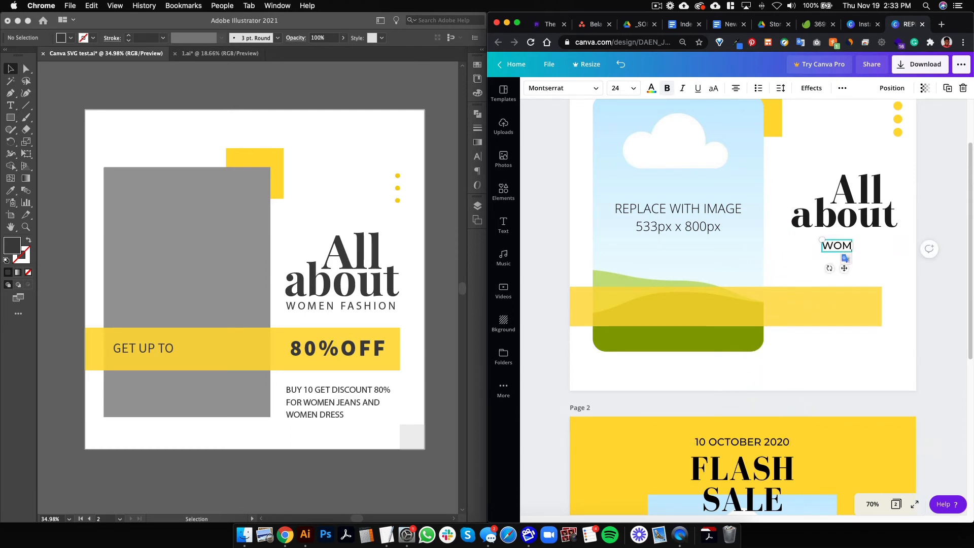
pyautogui.click(954, 269)
# Enlarge "WOMEN FASHION" to size 26.4 and align it directly under the heading at the same width
pyautogui.moveTo(867, 248); pyautogui.dragTo(875, 242)
pyautogui.moveTo(794, 244); pyautogui.dragTo(846, 241)
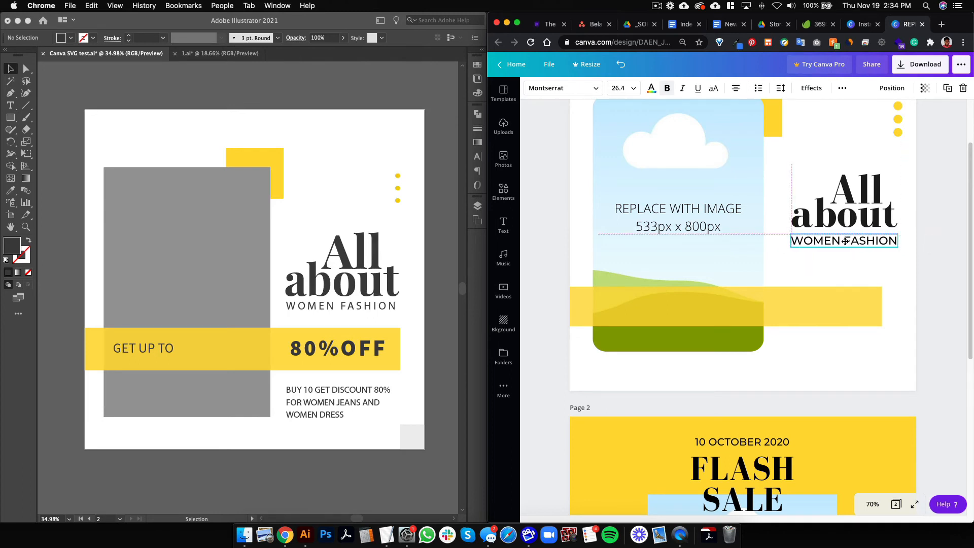
pyautogui.click(966, 387)
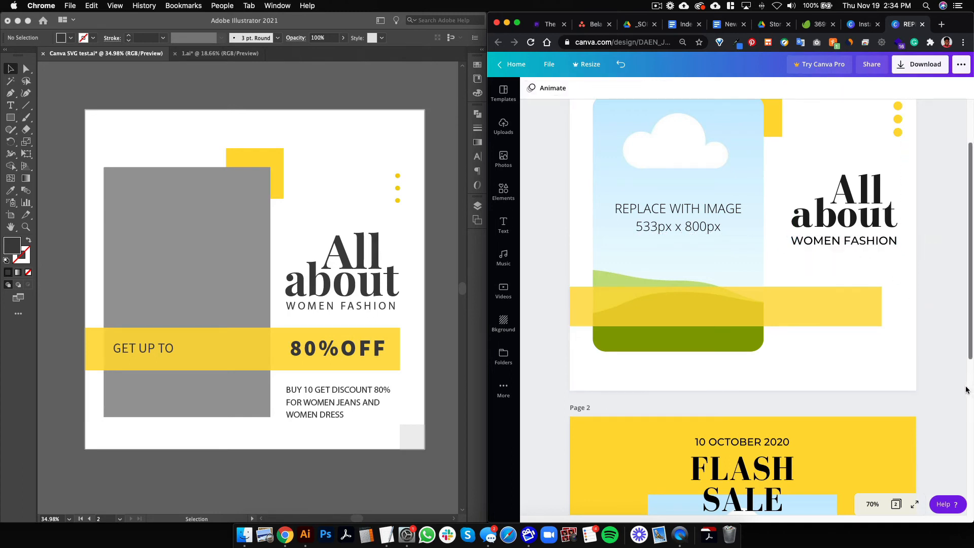
# Duplicate the "WOMEN FASHION" text onto the yellow banner's right part and change its wording to "80% OFF"
pyautogui.click(860, 244)
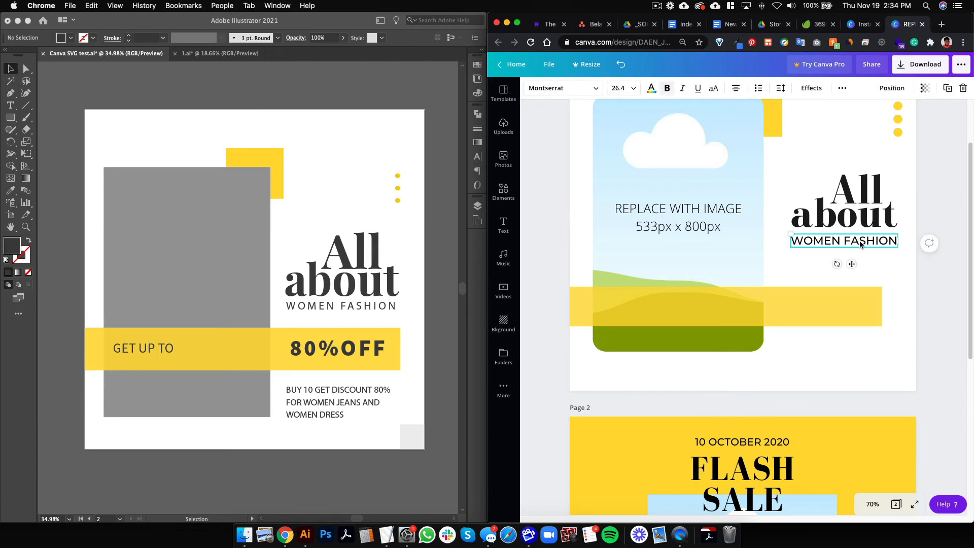
pyautogui.moveTo(860, 242); pyautogui.dragTo(831, 306)
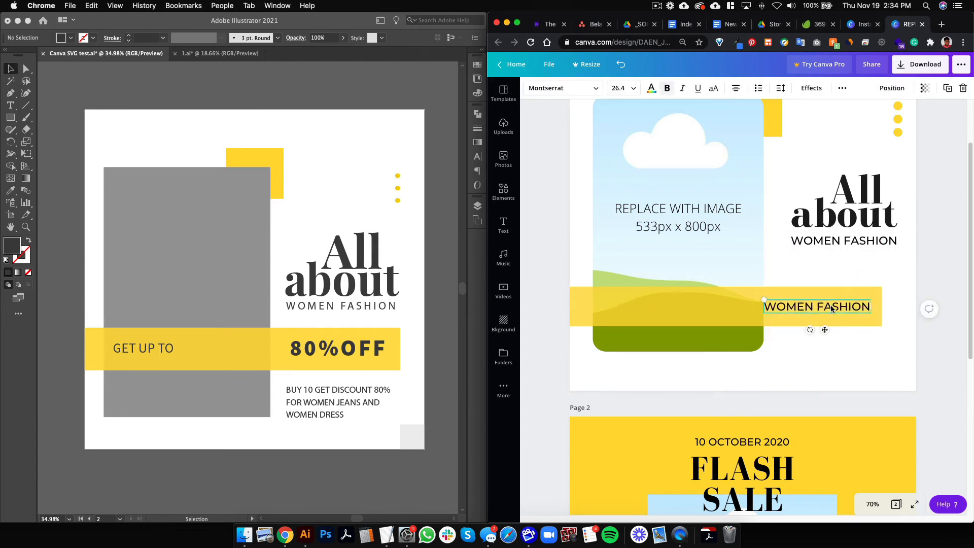
pyautogui.tripleClick(830, 306)
pyautogui.write('8')
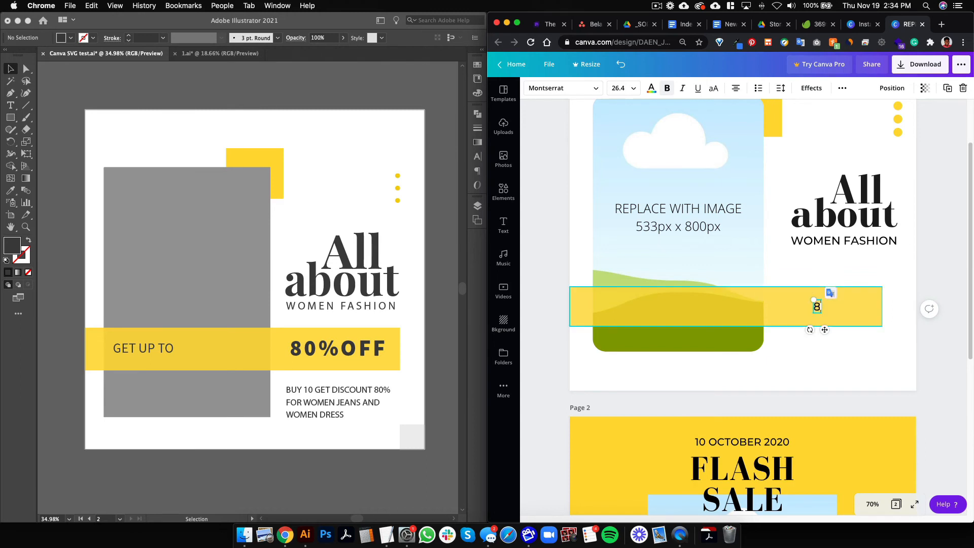
pyautogui.write('0% OFF')
# Enlarge the "80% OFF" text on the banner to size 37.7
pyautogui.press('super+a')
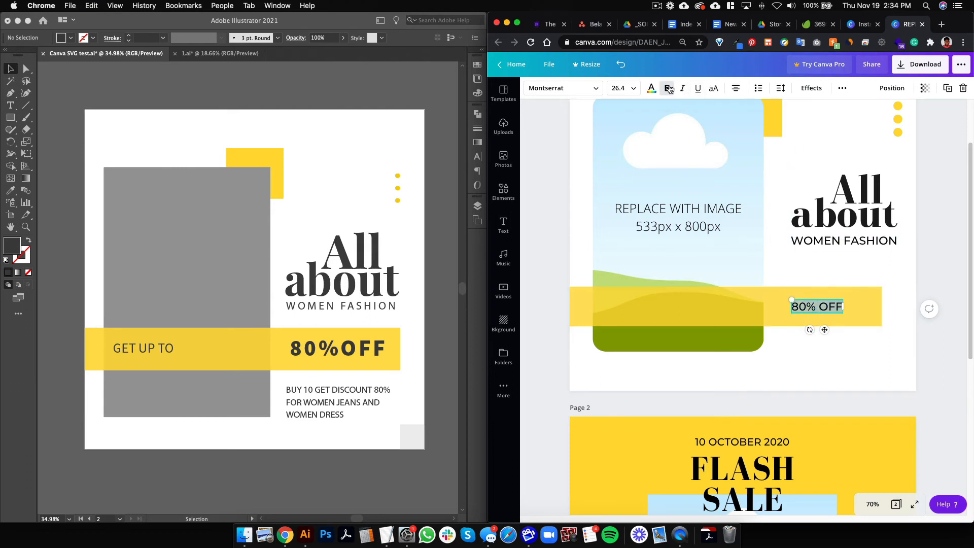
pyautogui.moveTo(843, 313)
pyautogui.mouseDown()
pyautogui.moveTo(864, 325)
pyautogui.moveTo(852, 314)
pyautogui.mouseUp()
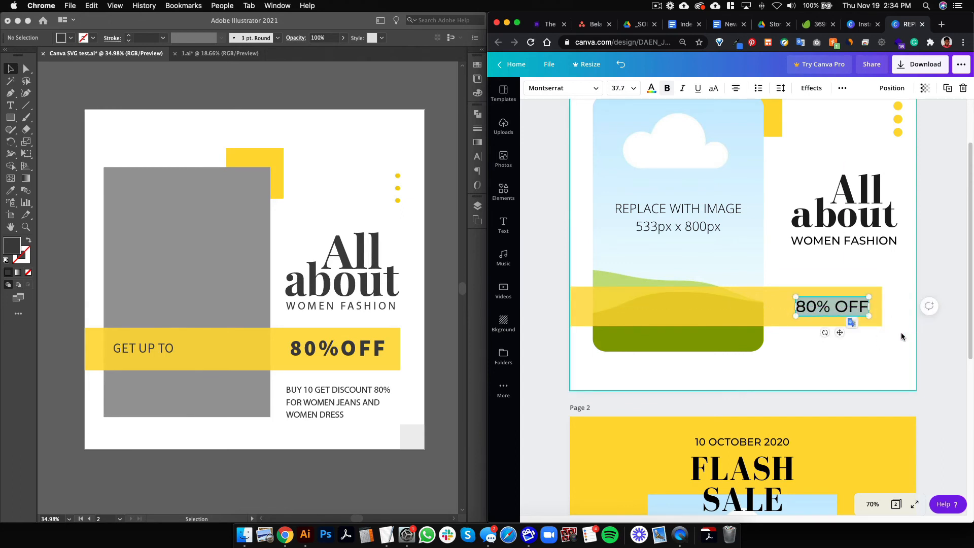
pyautogui.click(875, 325)
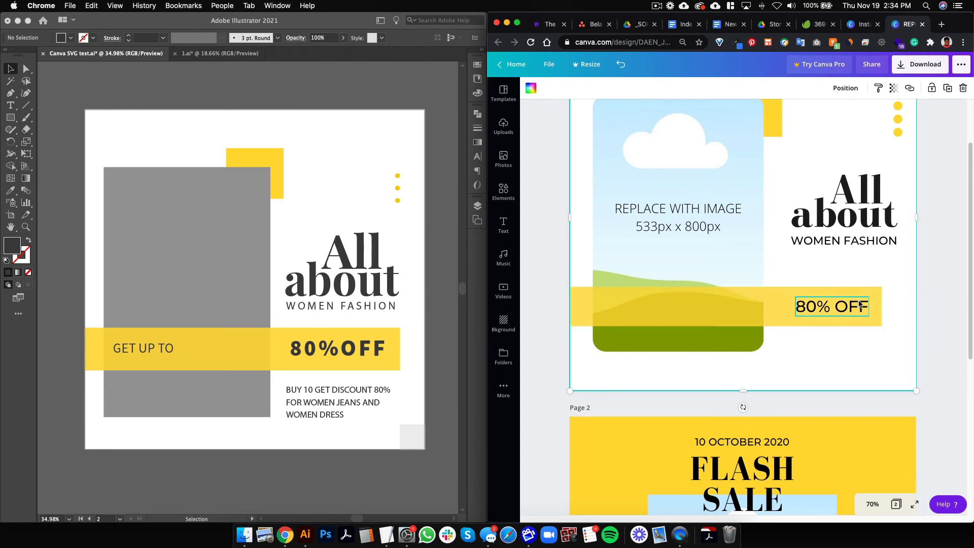
# Duplicate page 2's date text onto the banner's left part, change it to "GET UP TO" and enlarge it
pyautogui.click(766, 444)
pyautogui.moveTo(766, 445); pyautogui.dragTo(670, 311)
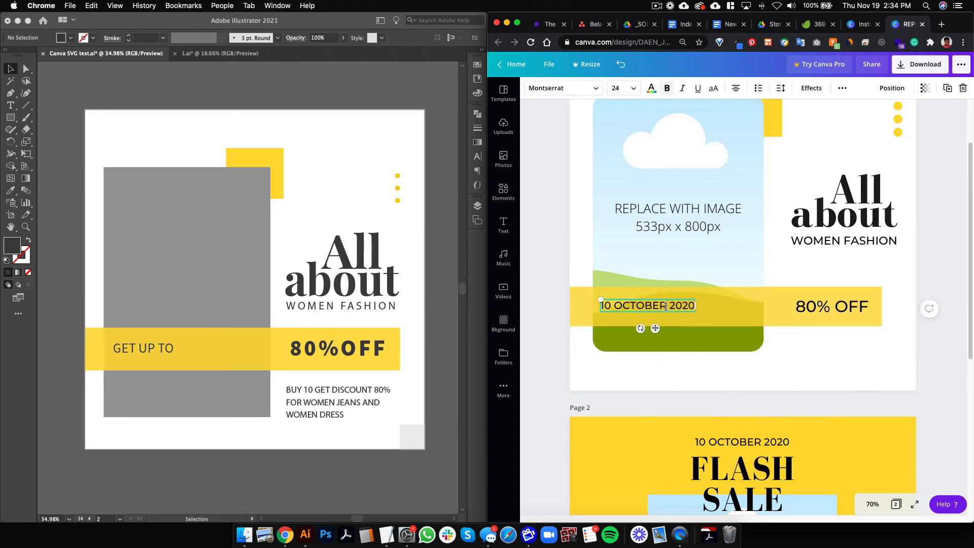
pyautogui.doubleClick(666, 306)
pyautogui.write('GE')
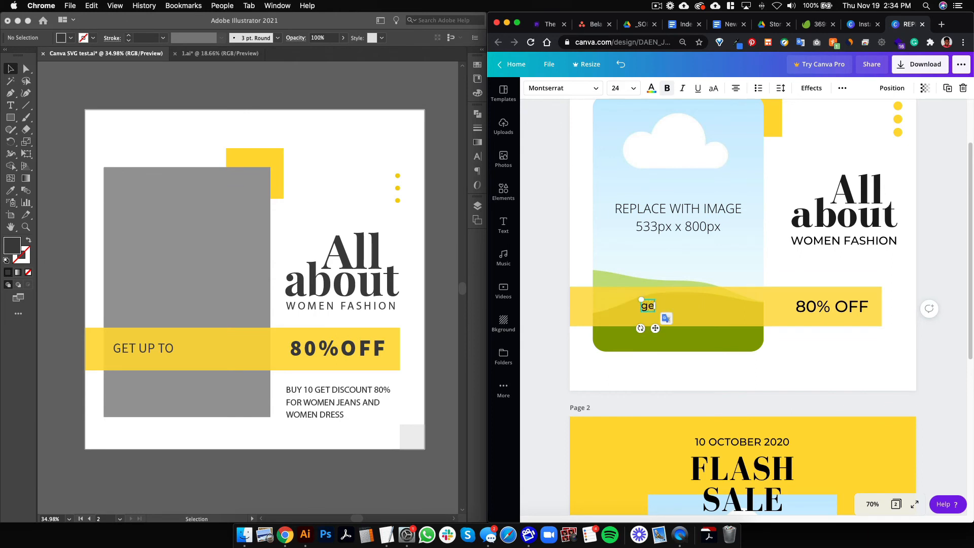
pyautogui.write('T UP TO')
pyautogui.moveTo(680, 316)
pyautogui.mouseDown()
pyautogui.moveTo(691, 315)
pyautogui.moveTo(664, 314)
pyautogui.mouseUp()
pyautogui.click(946, 405)
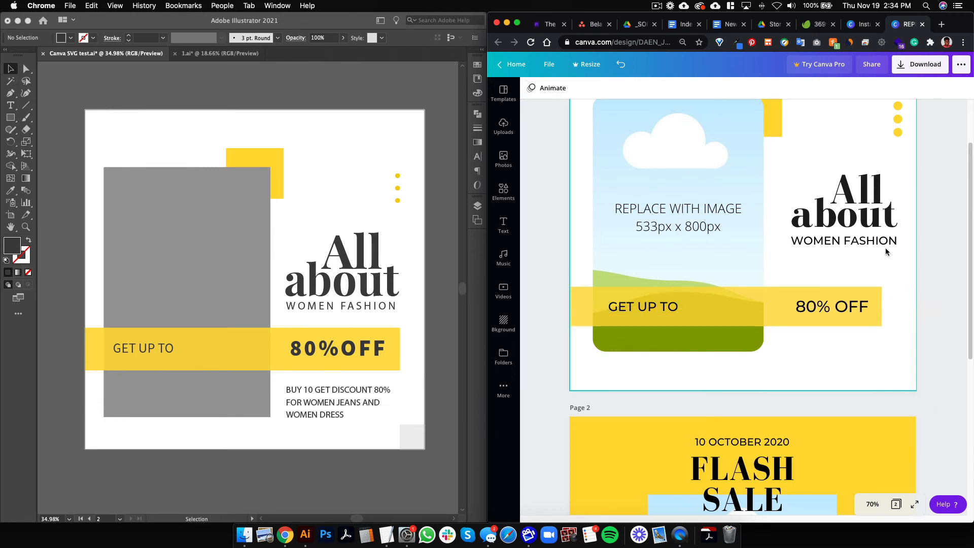
# Duplicate page 2's date text onto page 1, just below the right part of the yellow banner
pyautogui.scroll(3, 910, 368)
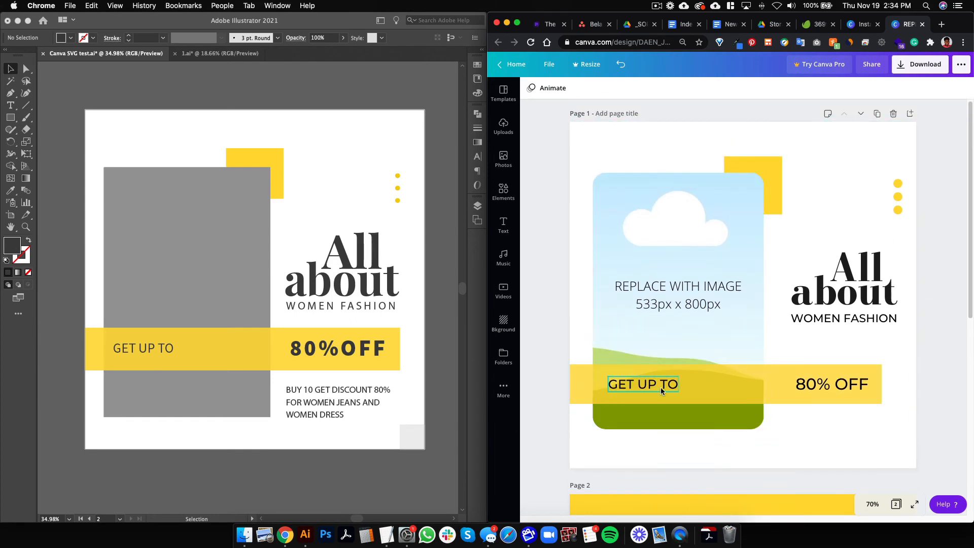
pyautogui.scroll(-4, 838, 355)
pyautogui.click(787, 411)
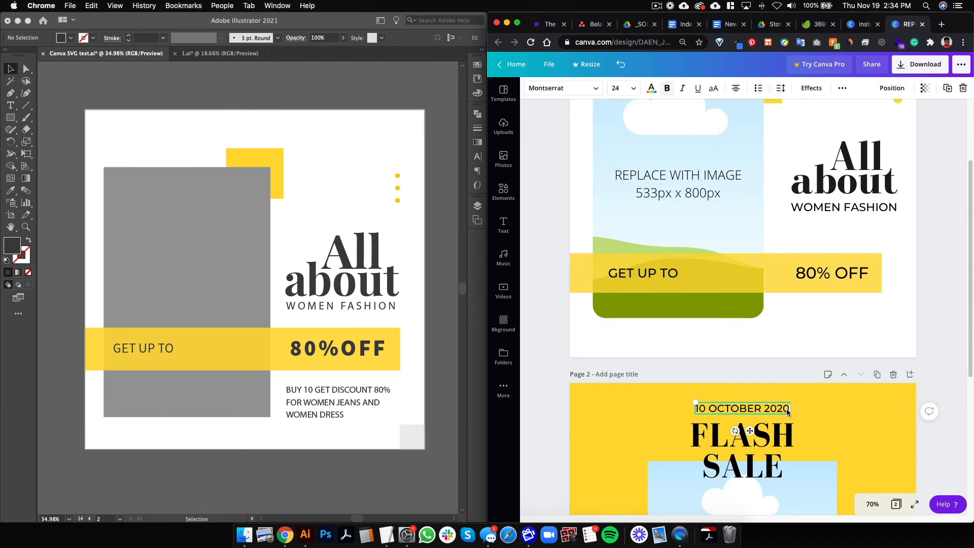
pyautogui.moveTo(781, 412); pyautogui.dragTo(861, 314)
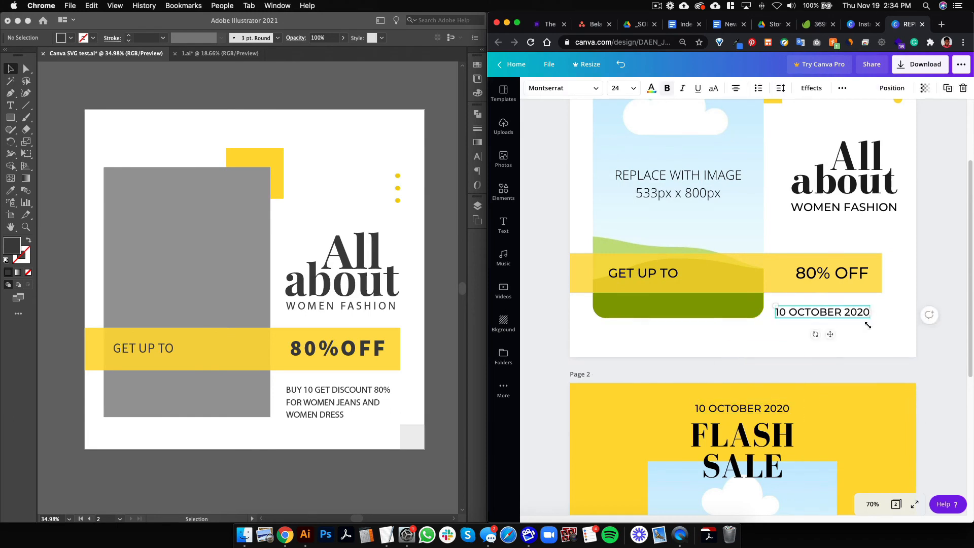
pyautogui.scroll(4, 852, 395)
# Replace the copied date with three lines: "BUY 10 GET DISCOUNT 80%", "FOR WOMEN JEANS AND" and "WOMEN DRESS"
pyautogui.doubleClick(818, 426)
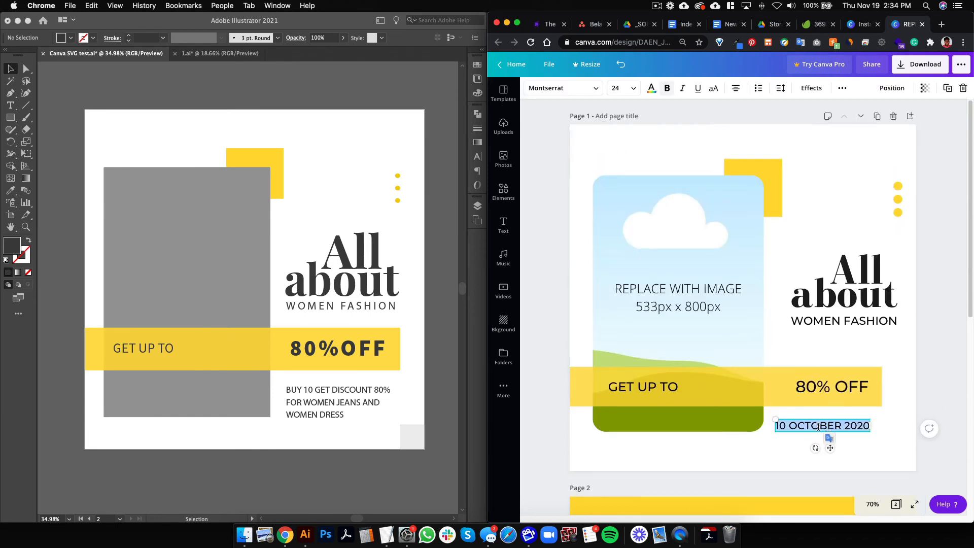
pyautogui.write('BUY')
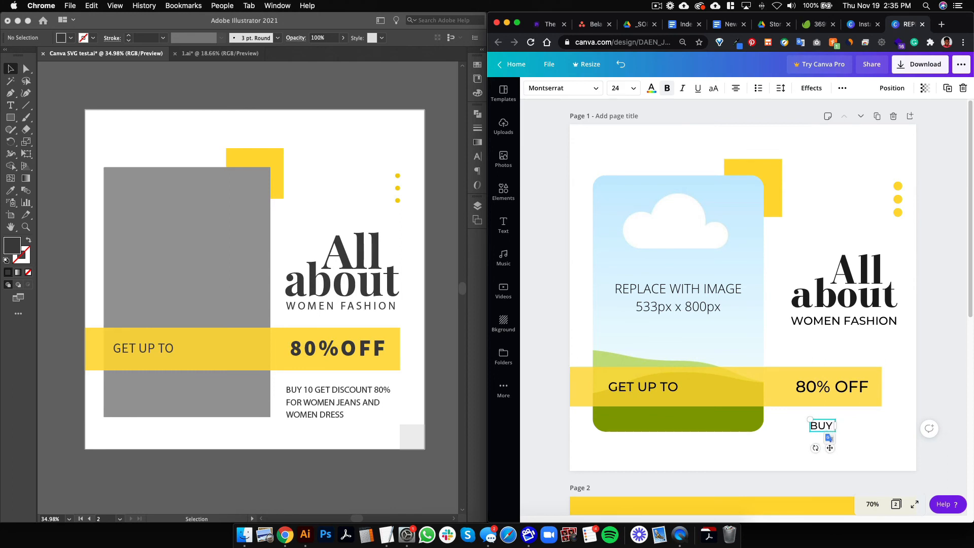
pyautogui.write(' 10 GET DI')
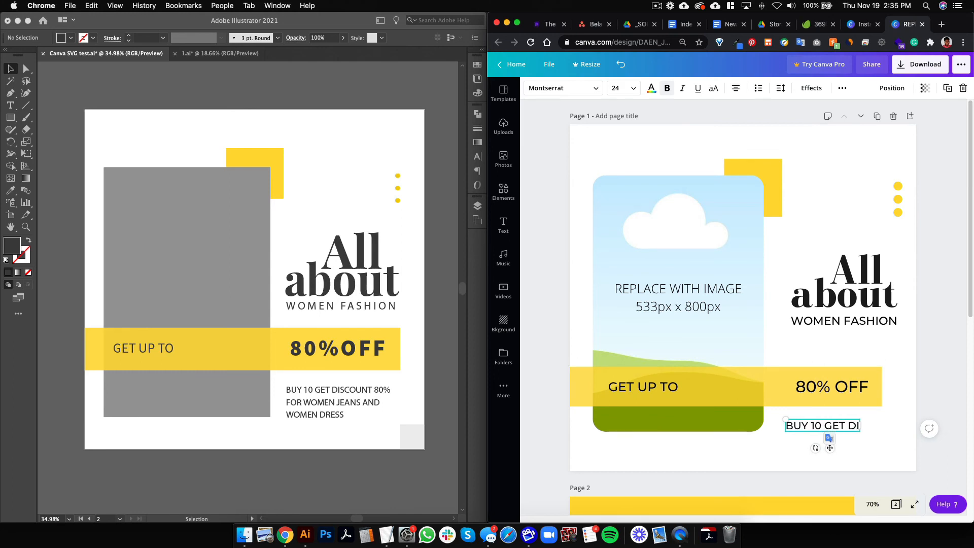
pyautogui.write('SCOUN')
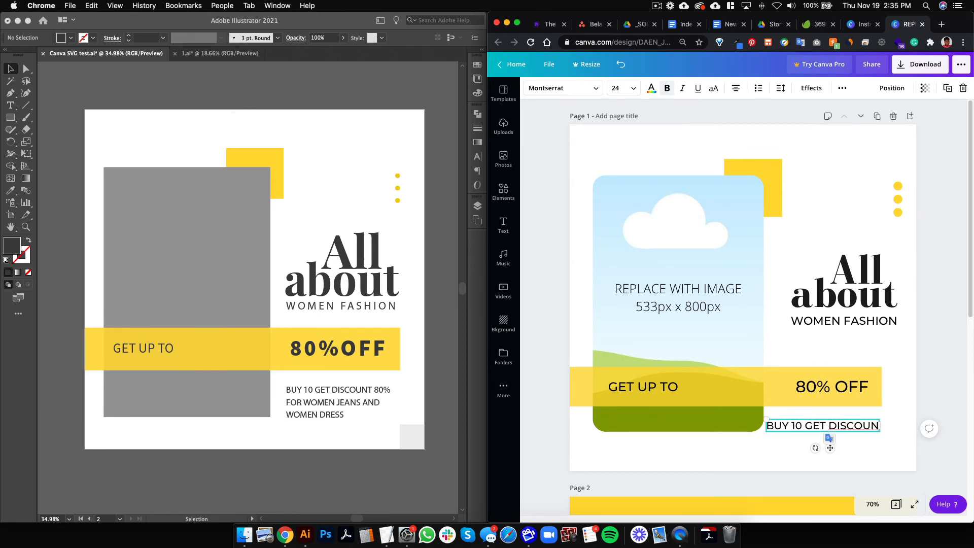
pyautogui.write('T 80')
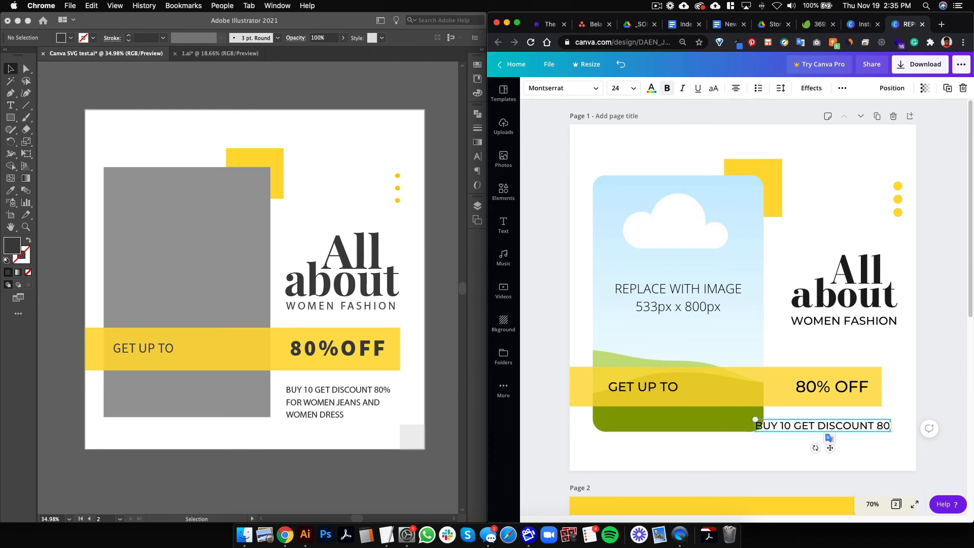
pyautogui.write('%')
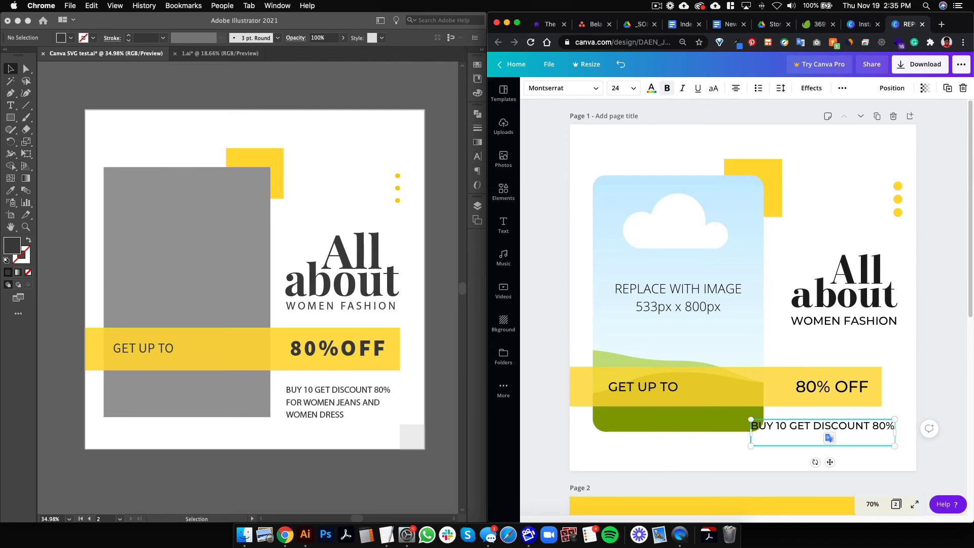
pyautogui.write('R WOMEN JEANS AND')
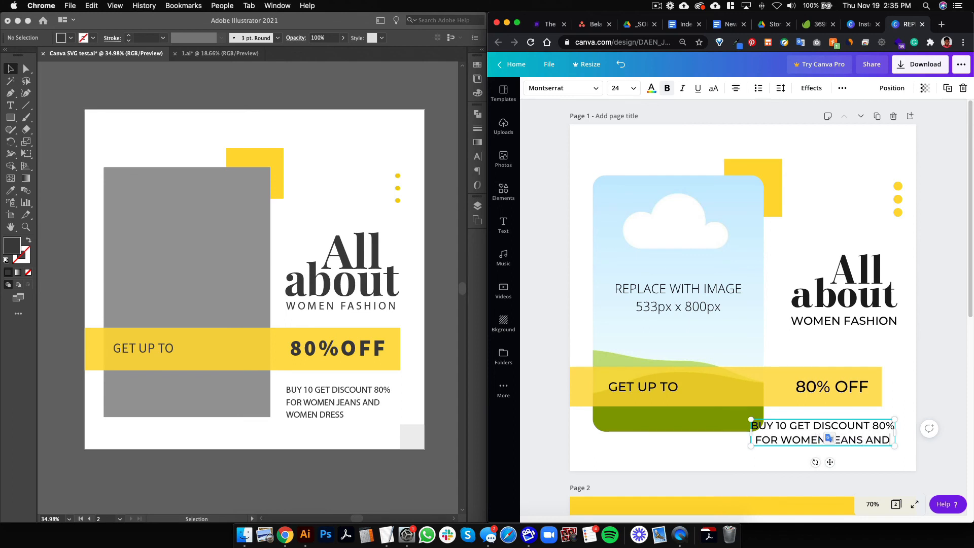
pyautogui.press('Return')
pyautogui.write('WOMEN DRESS')
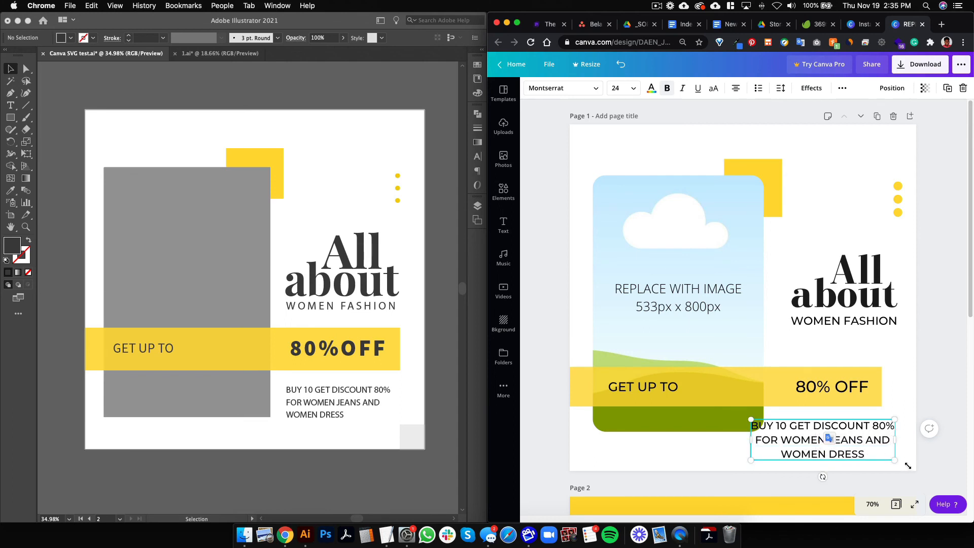
# Left-align the discount details, shrink them to size 18.6 and place them beneath "80% OFF"
pyautogui.click(735, 88)
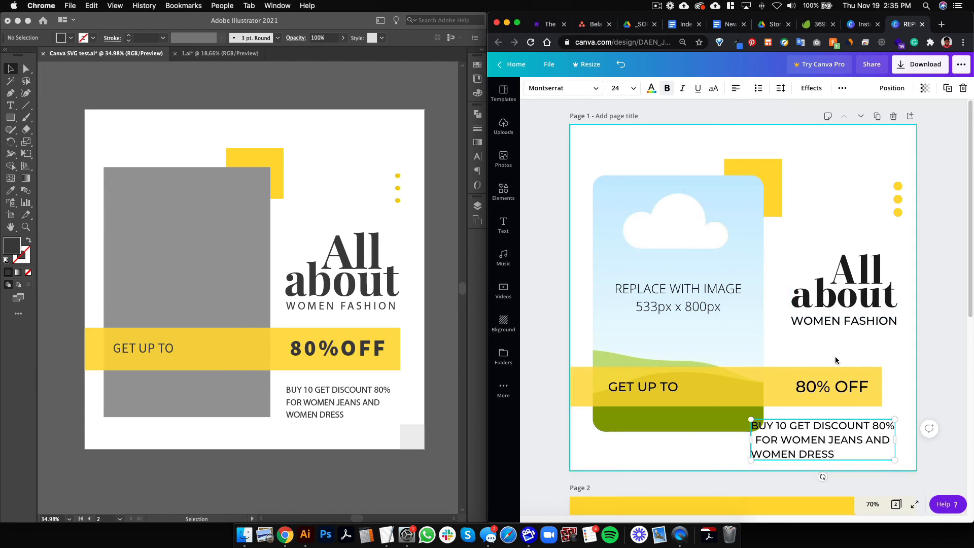
pyautogui.moveTo(894, 460); pyautogui.dragTo(840, 451)
pyautogui.moveTo(788, 433); pyautogui.dragTo(876, 450)
pyautogui.click(931, 423)
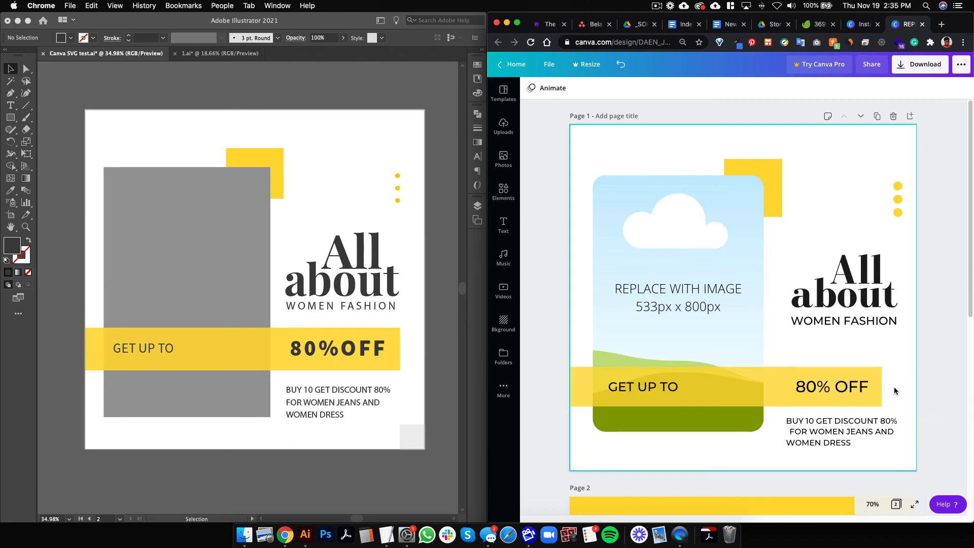
# Move the "All about" heading and "WOMEN FASHION" together slightly down, closer to the yellow banner
pyautogui.moveTo(946, 397); pyautogui.dragTo(615, 386)
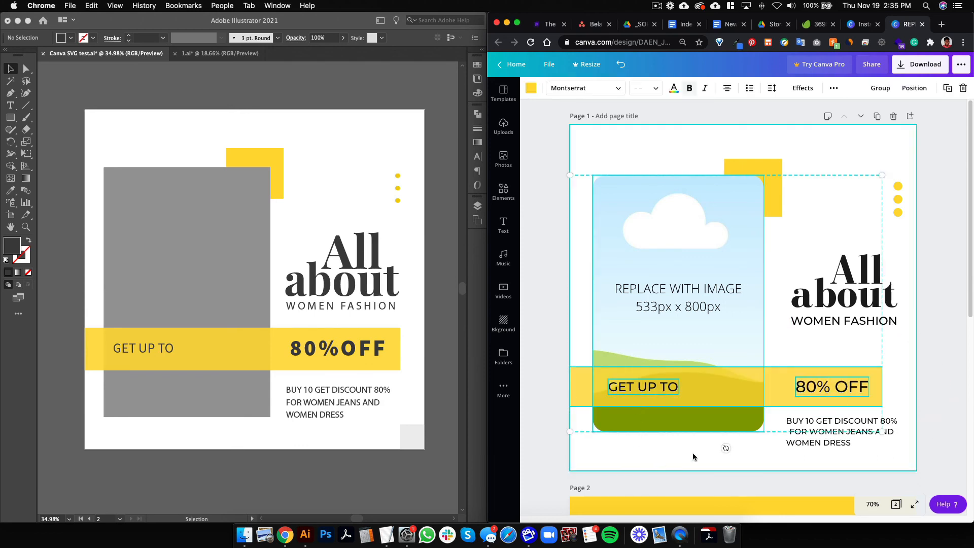
pyautogui.click(922, 419)
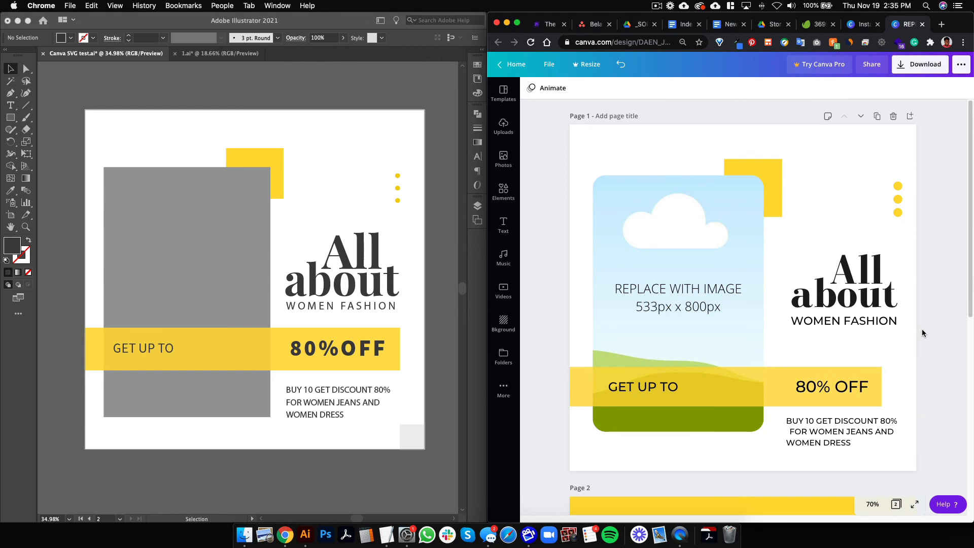
pyautogui.click(876, 304)
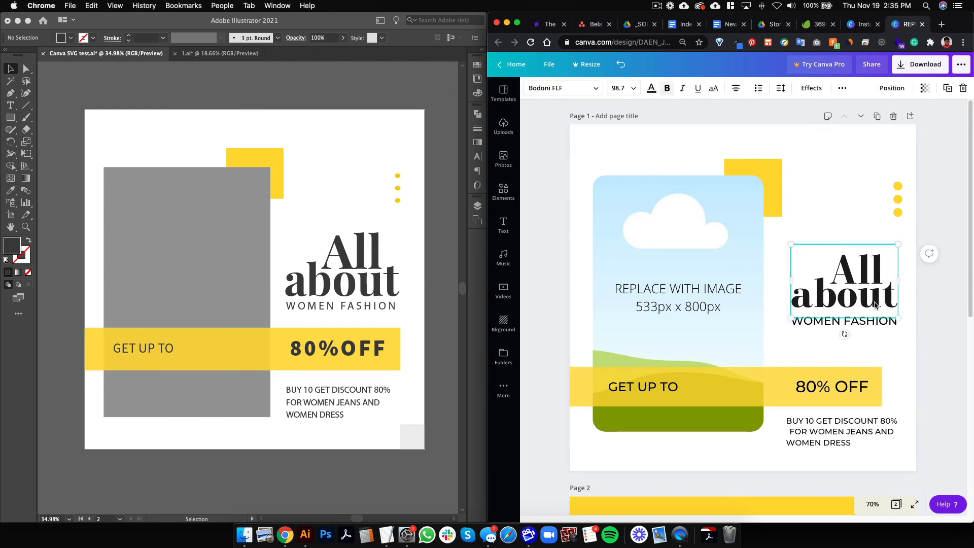
pyautogui.click(880, 323)
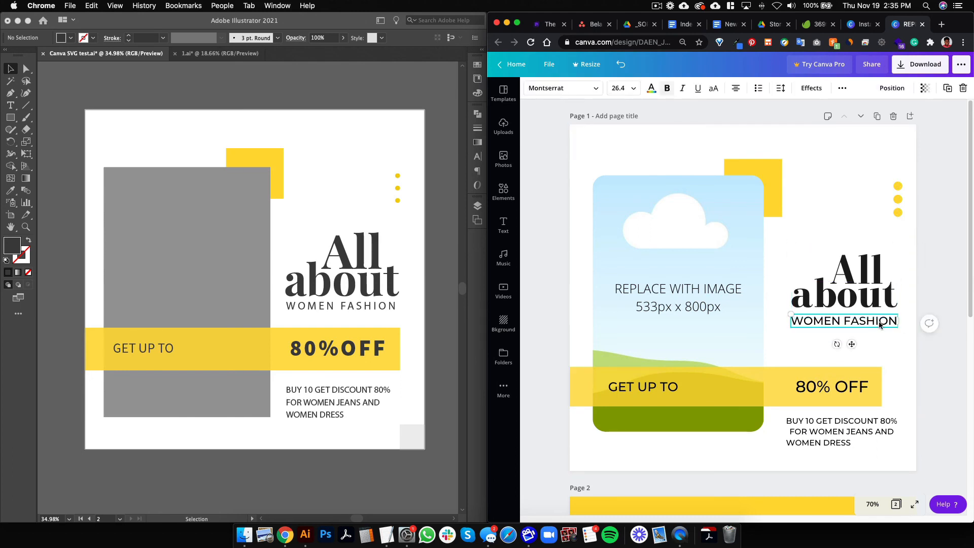
pyautogui.keyDown('shift'); pyautogui.click(878, 303); pyautogui.keyUp('shift')
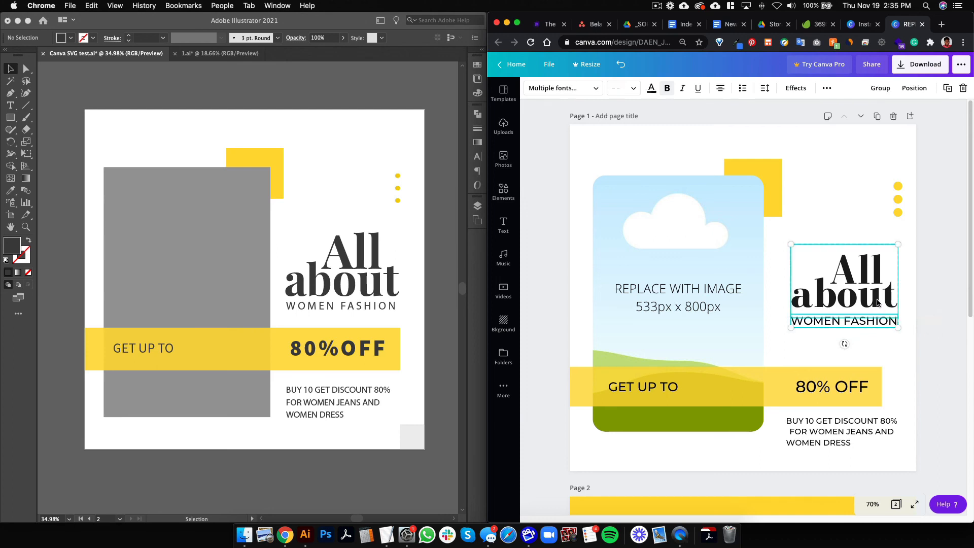
pyautogui.moveTo(877, 305)
pyautogui.mouseDown()
pyautogui.moveTo(878, 316)
pyautogui.moveTo(878, 308)
pyautogui.mouseUp()
pyautogui.click(903, 222)
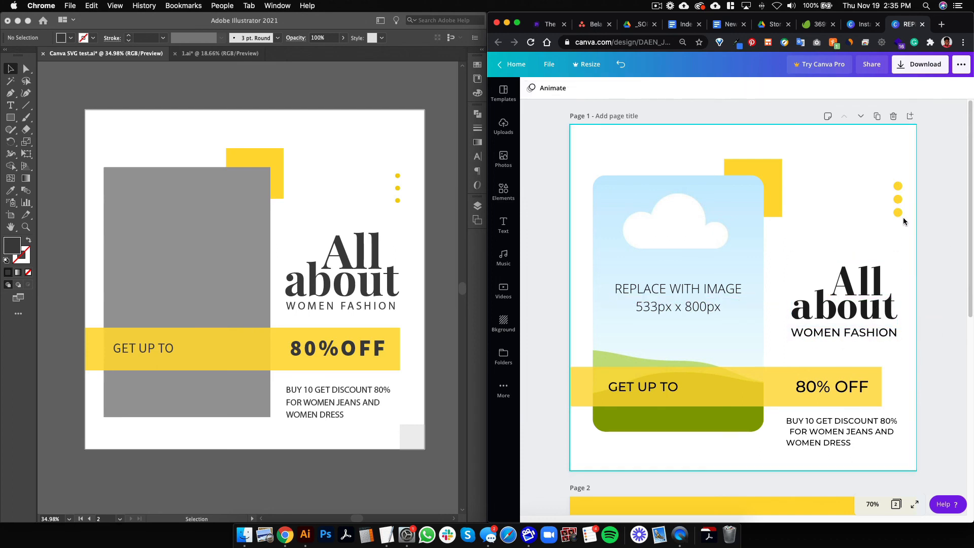
# Move the yellow banner together with "GET UP TO" and "80% OFF" slightly up
pyautogui.click(627, 388)
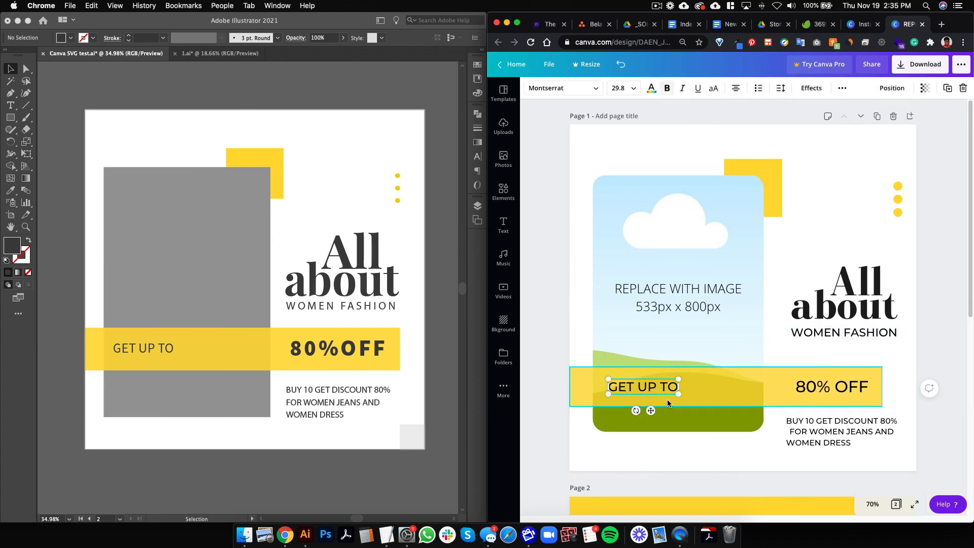
pyautogui.click(671, 400)
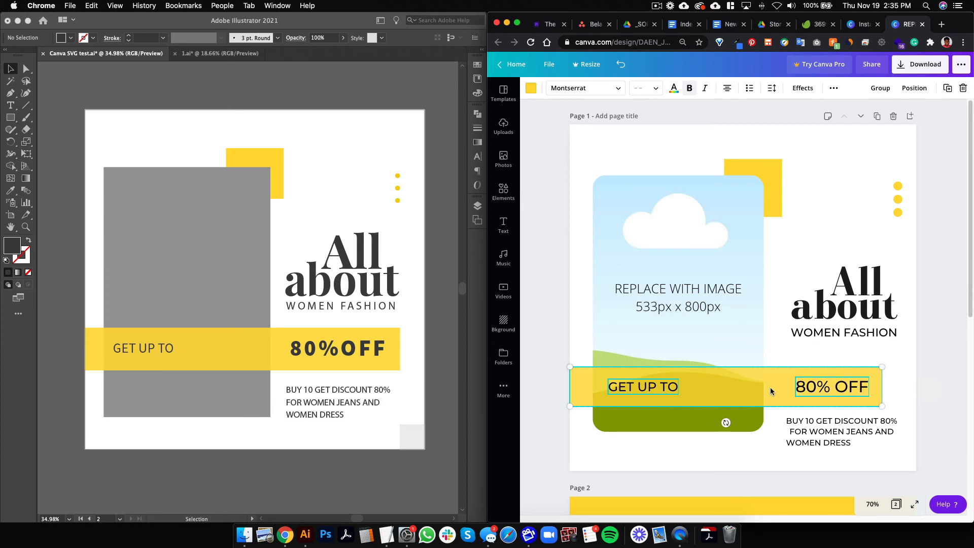
pyautogui.moveTo(771, 391); pyautogui.dragTo(770, 378)
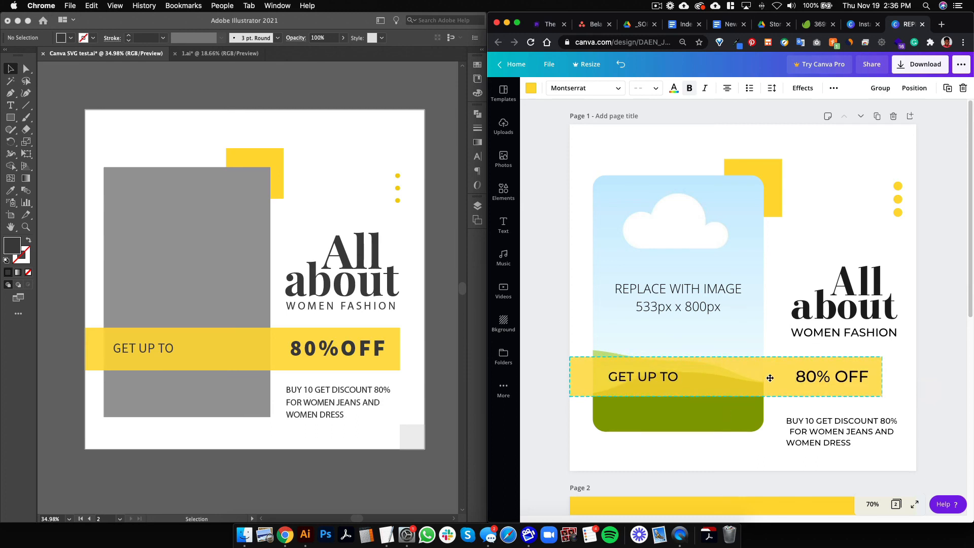
pyautogui.moveTo(770, 378); pyautogui.dragTo(769, 375)
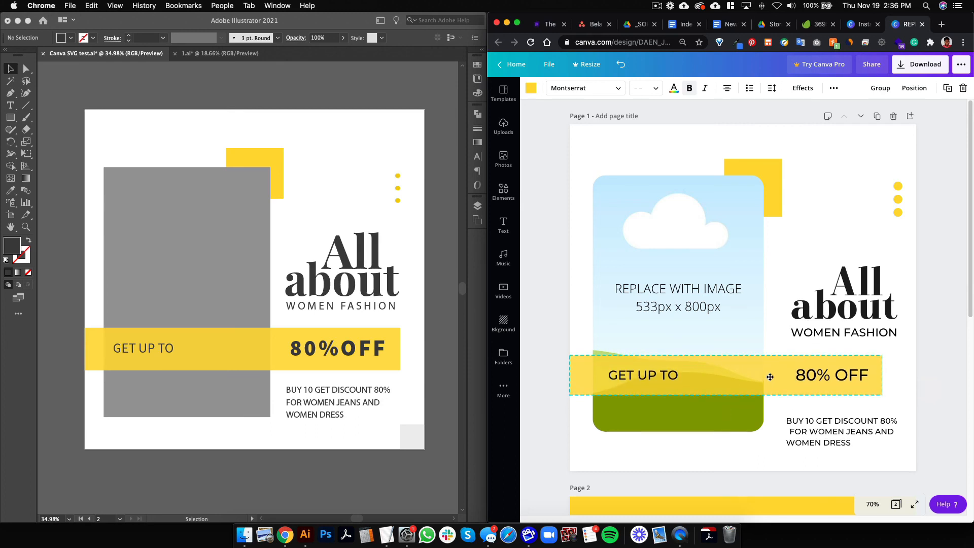
# Move the three-line discount details up so they sit closer beneath the banner
pyautogui.click(846, 417)
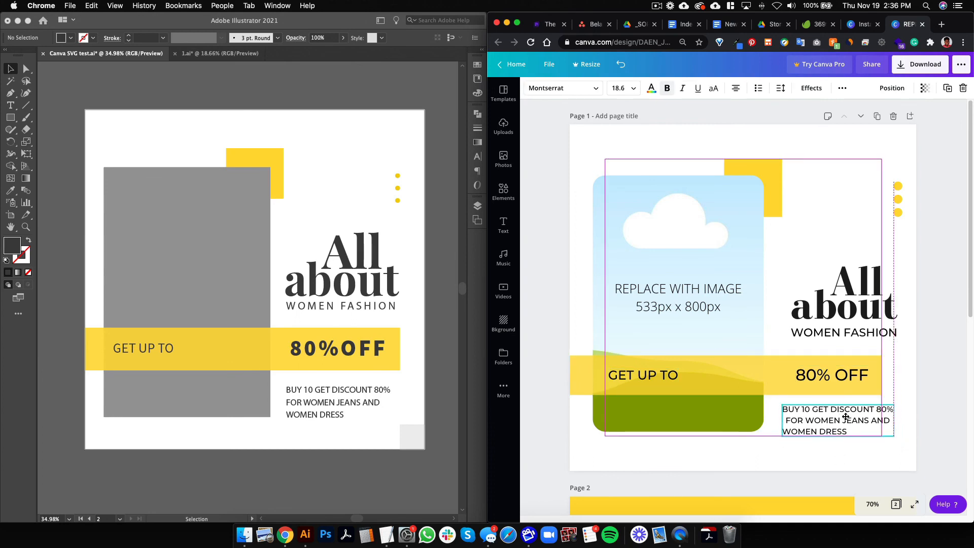
pyautogui.click(934, 418)
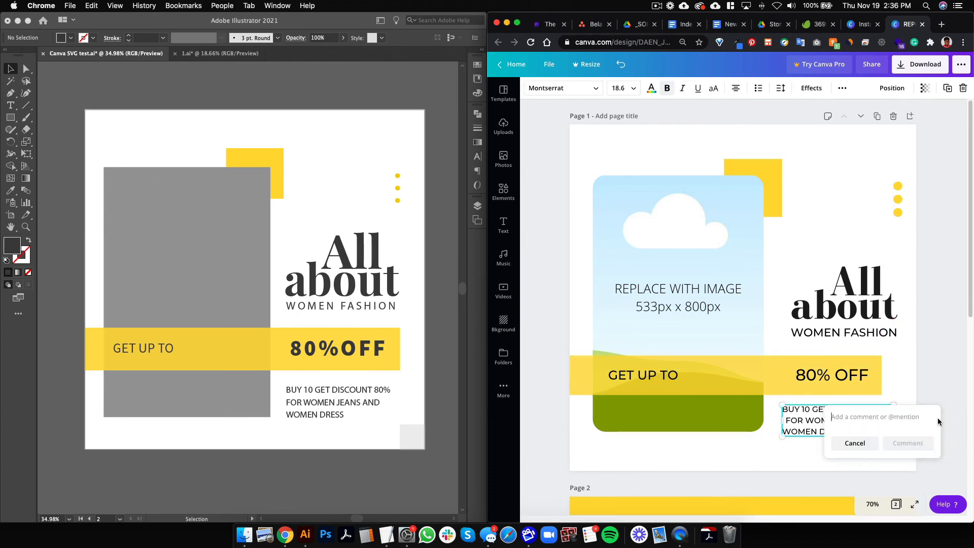
pyautogui.click(942, 385)
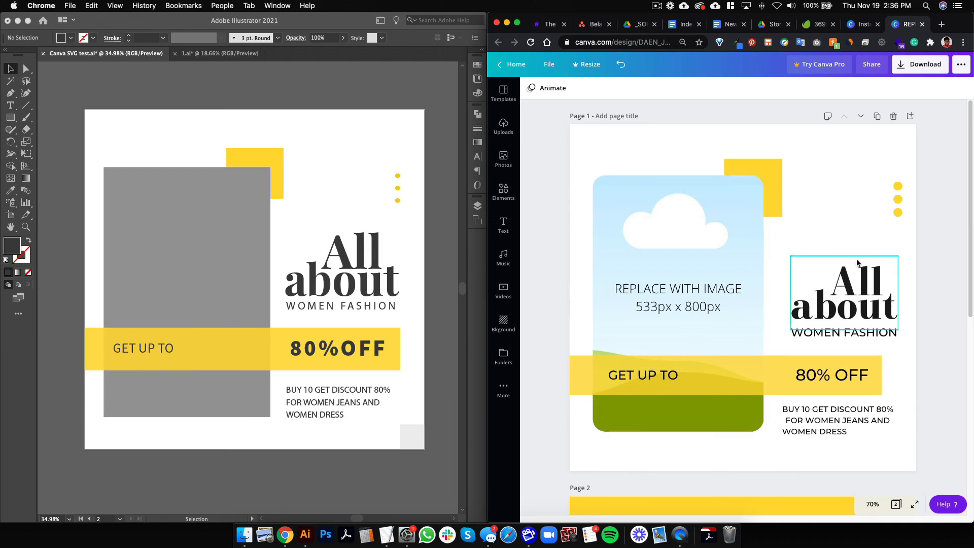
# Move the "All about" page after the "FLASH SALE" page and set the zoom to 25% to show both pages
pyautogui.click(860, 117)
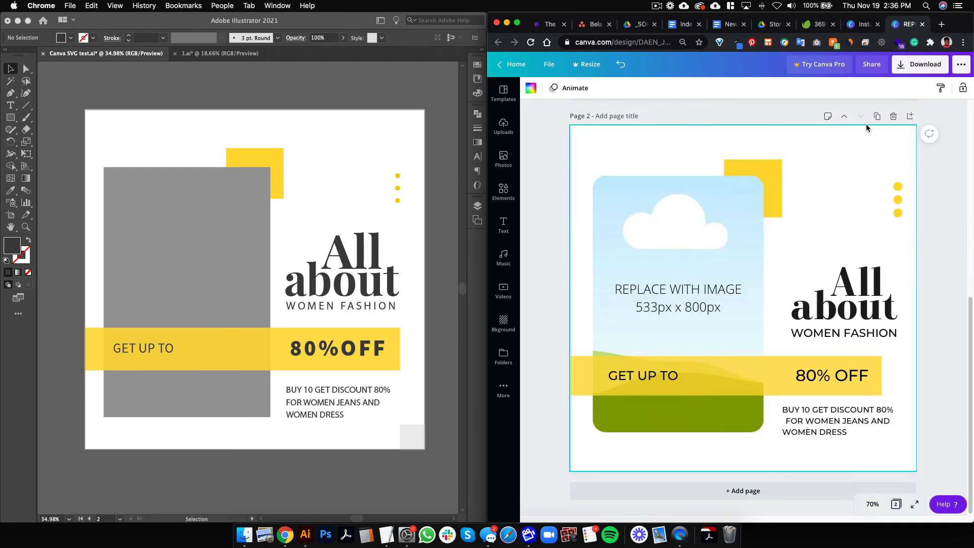
pyautogui.click(870, 503)
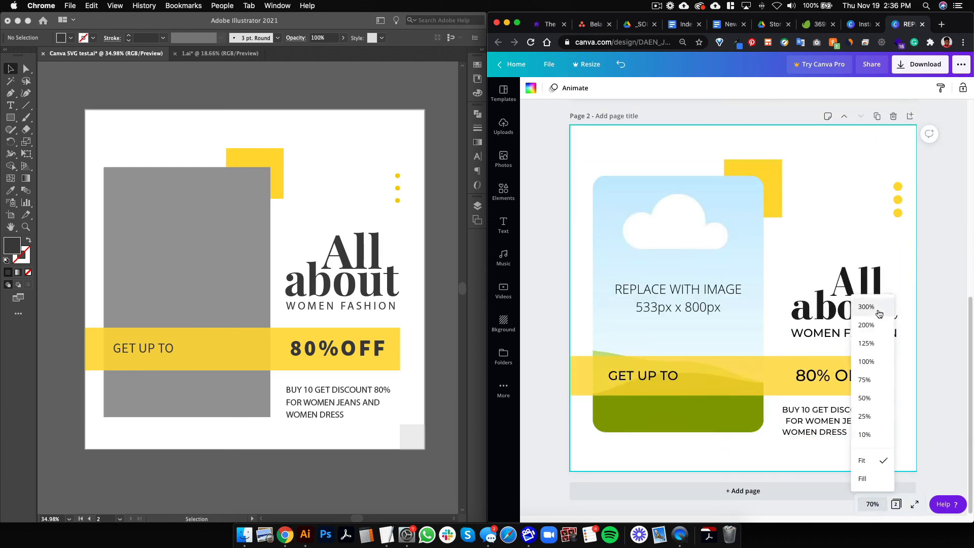
pyautogui.click(878, 311)
pyautogui.click(876, 504)
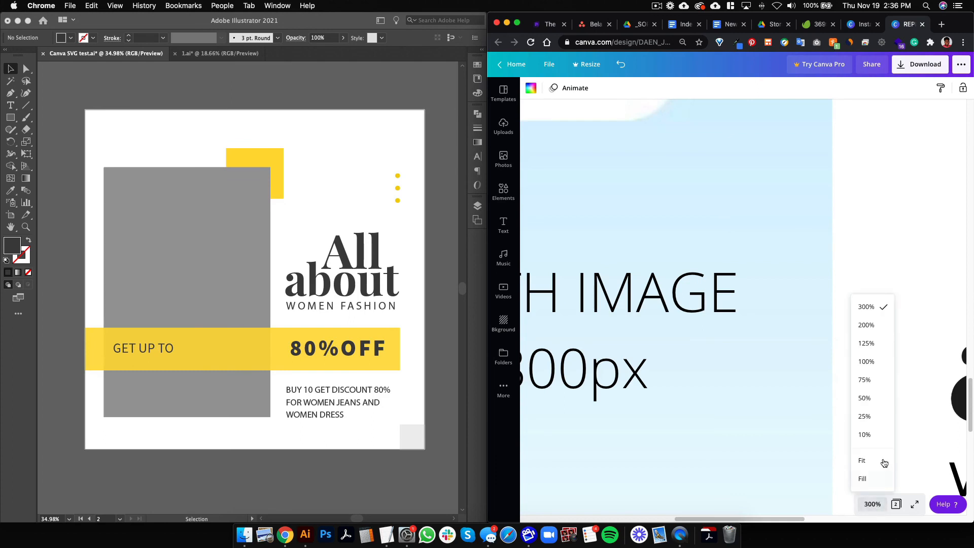
pyautogui.click(866, 391)
pyautogui.click(871, 504)
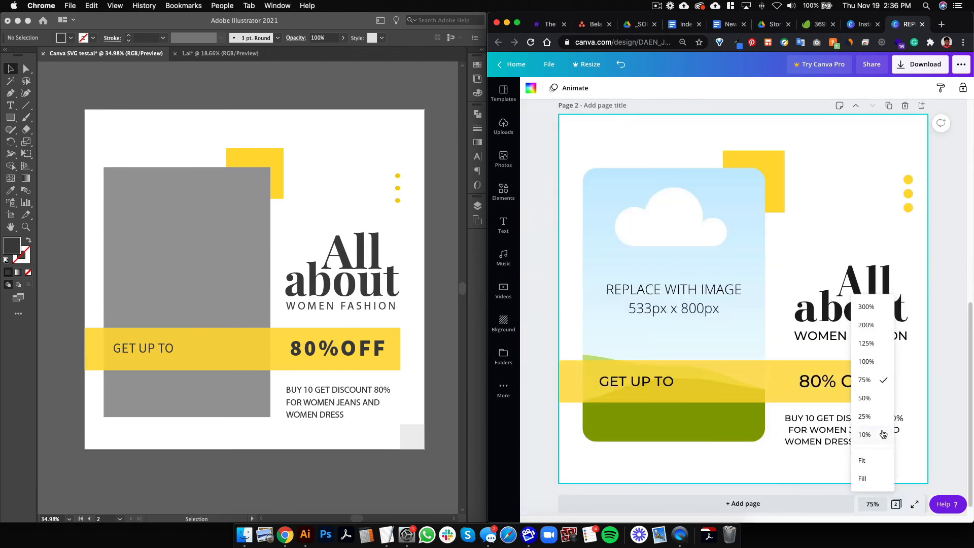
pyautogui.click(948, 419)
pyautogui.click(870, 505)
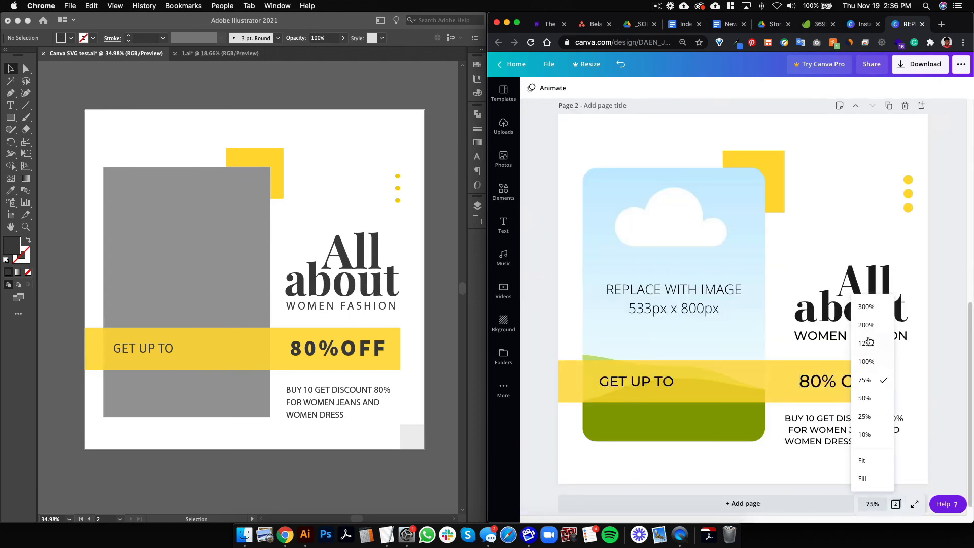
pyautogui.click(879, 425)
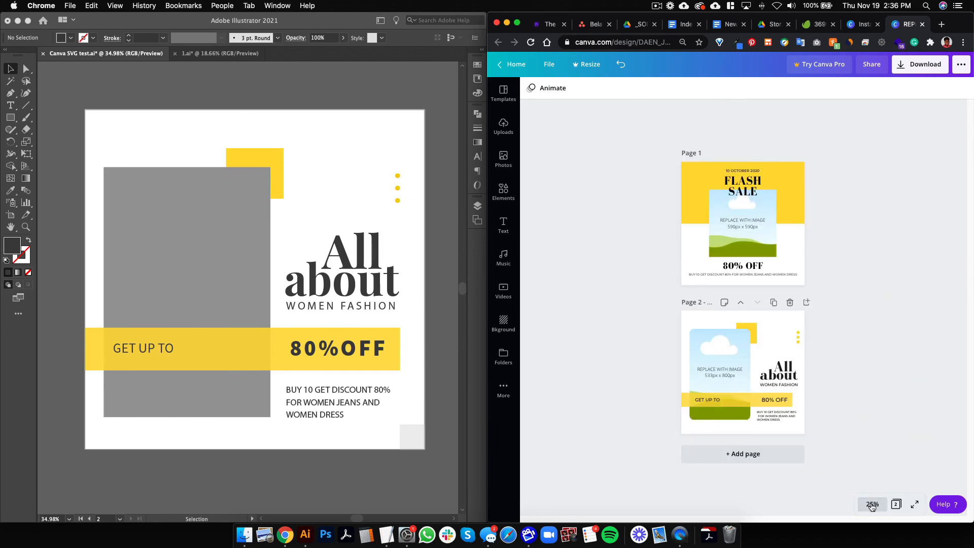
pyautogui.click(872, 505)
pyautogui.click(866, 398)
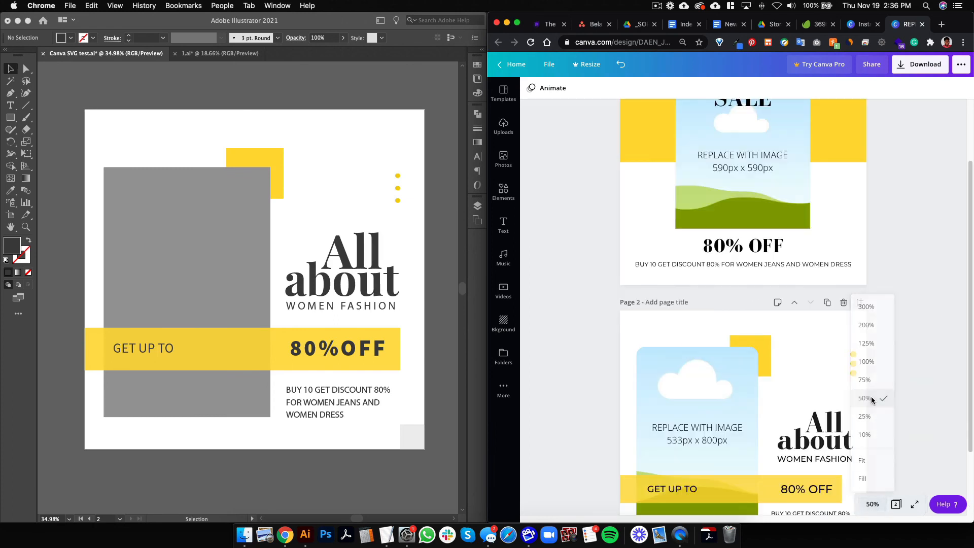
pyautogui.click(873, 505)
pyautogui.click(882, 418)
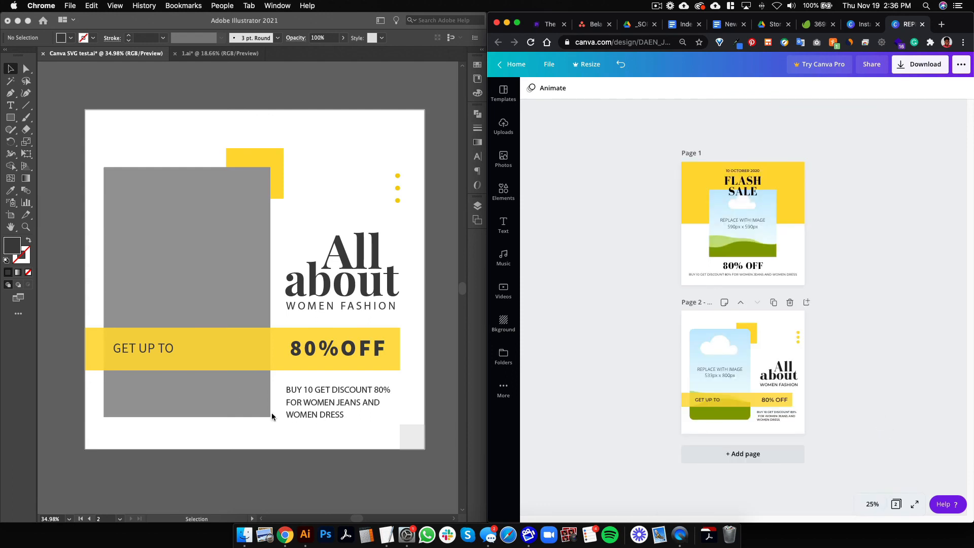
# Switch to Illustrator to bring both original artboards into view and compare them with the two finished Canva pages
pyautogui.scroll(-3, 342, 376)
pyautogui.press('space')
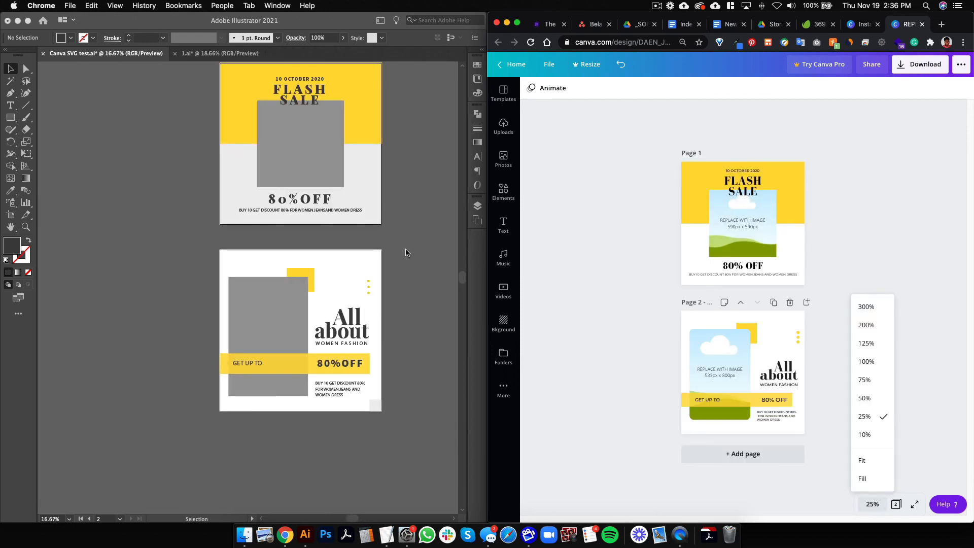
pyautogui.press('space')
pyautogui.press('space')
pyautogui.click(405, 248)
pyautogui.moveTo(404, 241); pyautogui.dragTo(417, 301)
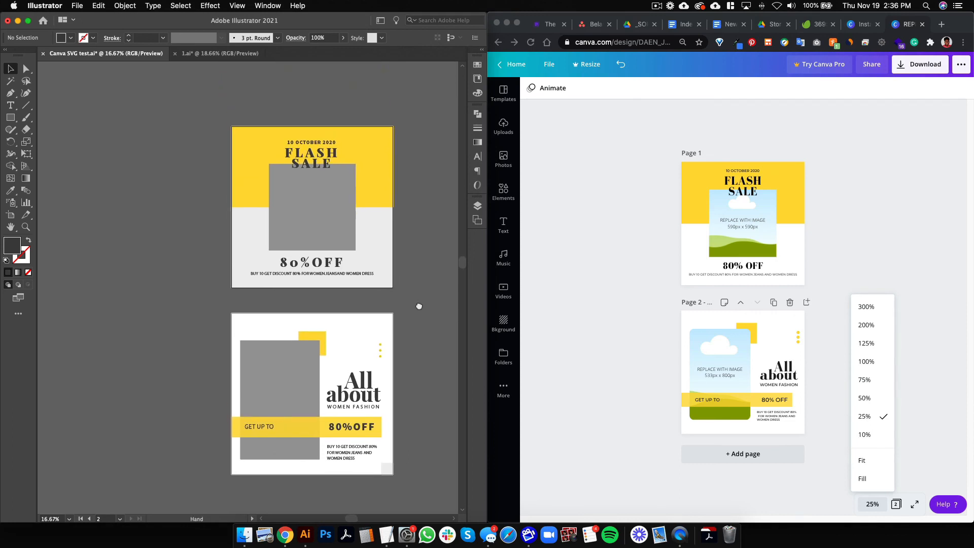
pyautogui.click(926, 324)
pyautogui.click(927, 325)
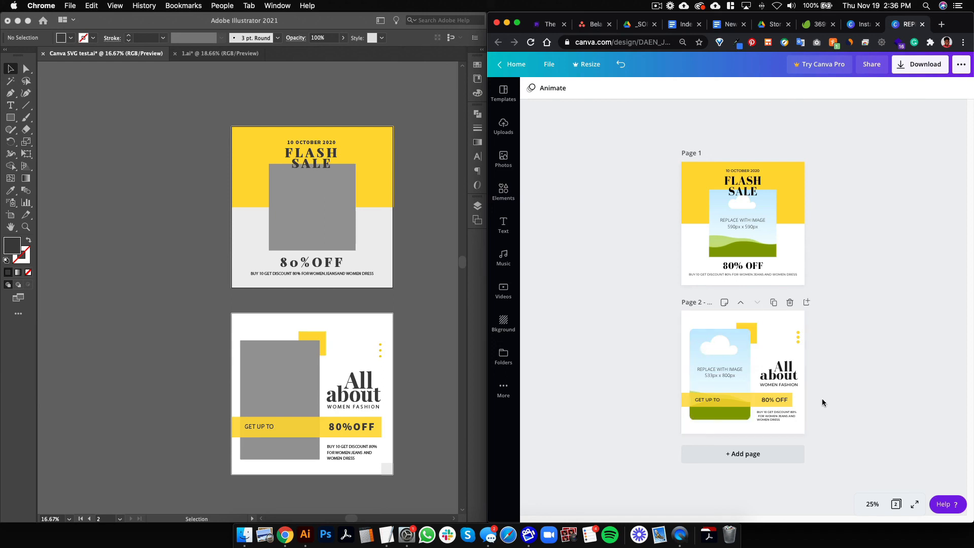
pyautogui.click(740, 243)
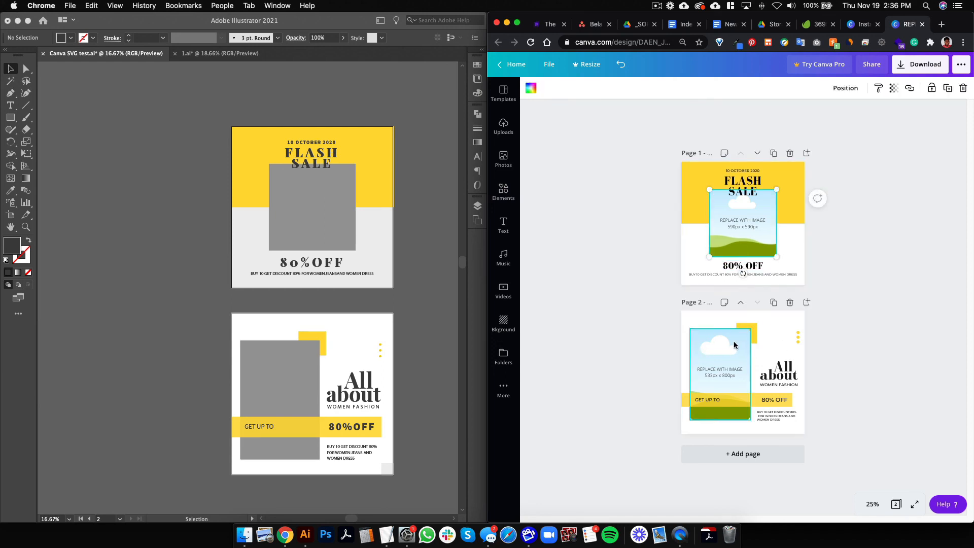
pyautogui.press('Escape')
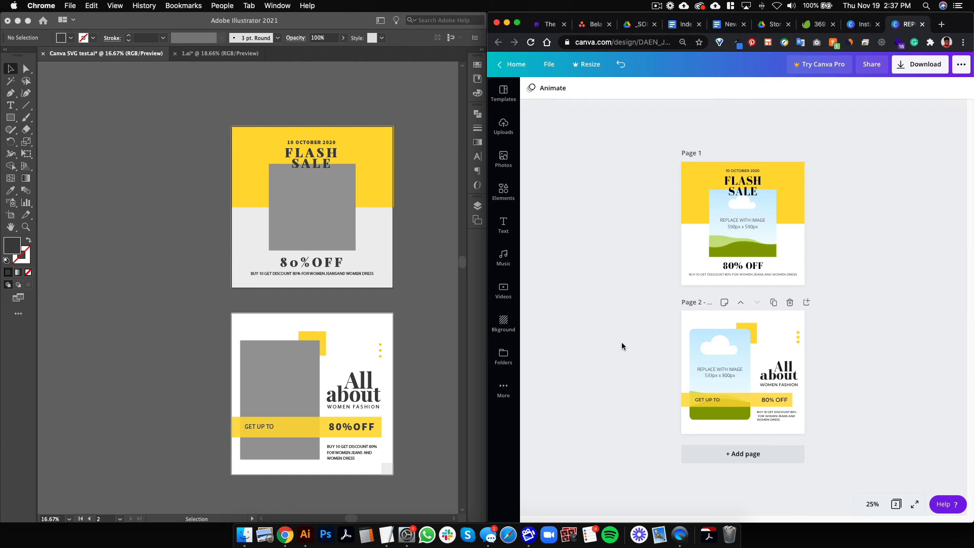
pyautogui.click(427, 282)
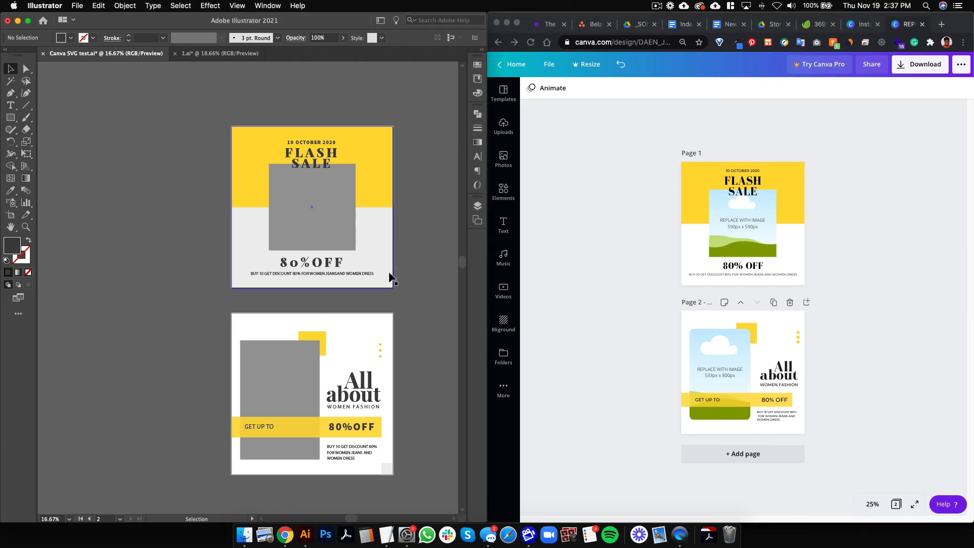